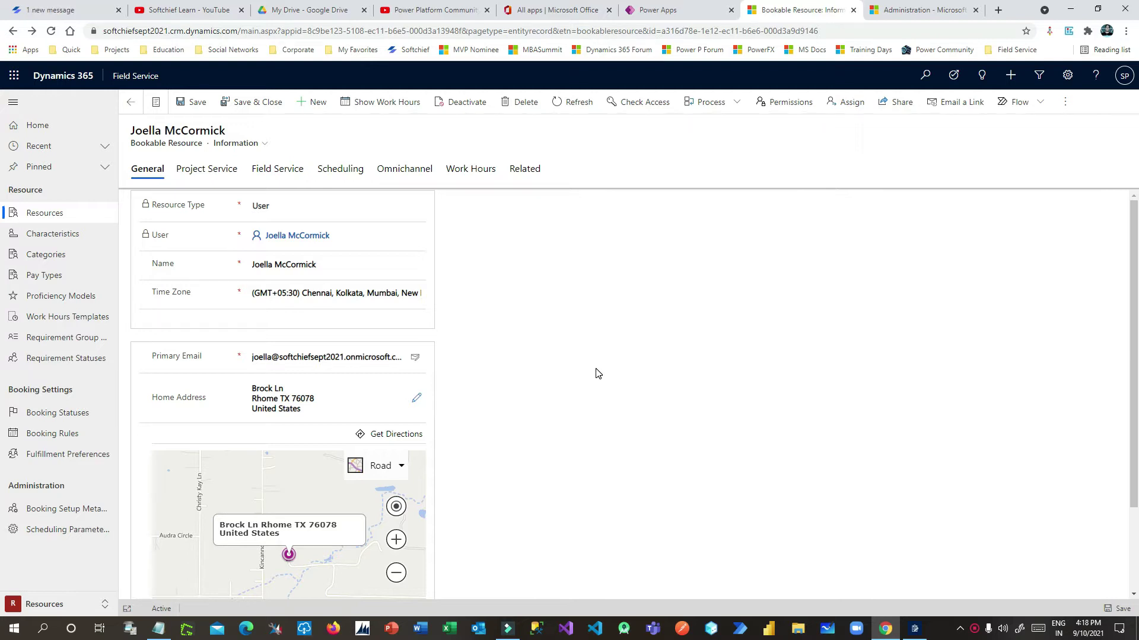
# Open the Apps switcher from the Field Service app name
pyautogui.click(135, 78)
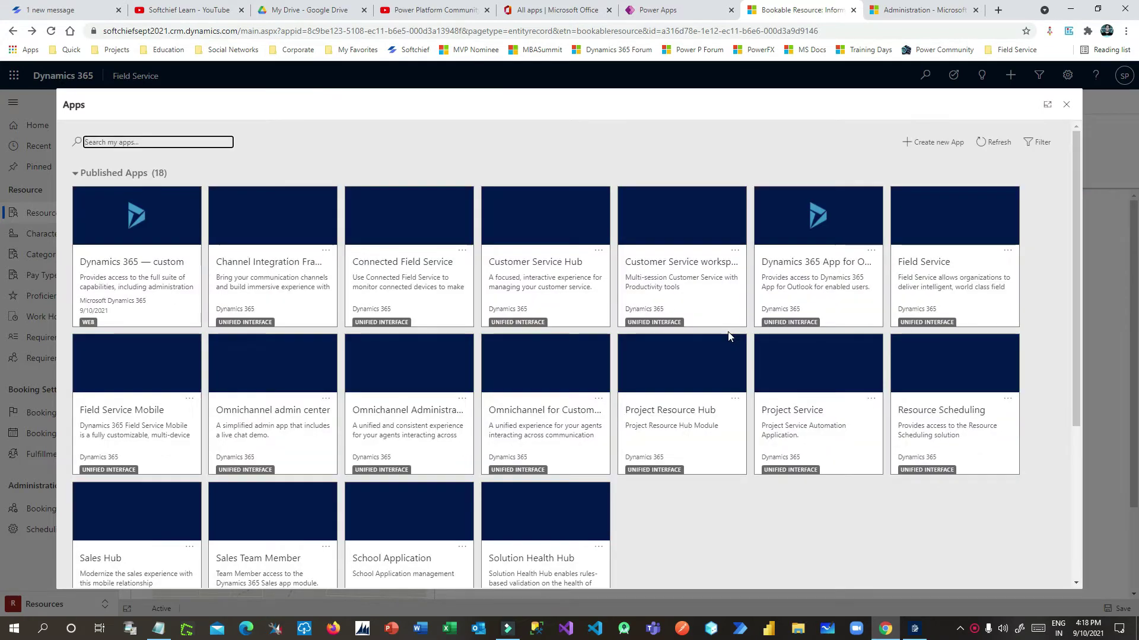
# Find the Sales Hub tile in the Apps list and switch to Sales Hub
pyautogui.scroll(-1, 492, 427)
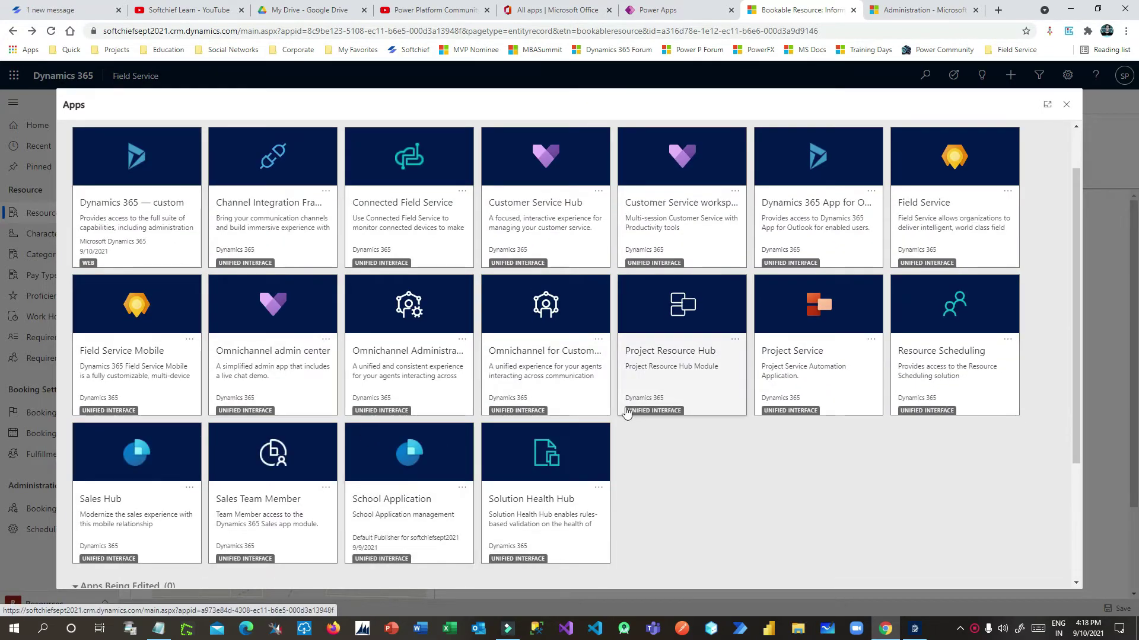
pyautogui.scroll(1, 627, 413)
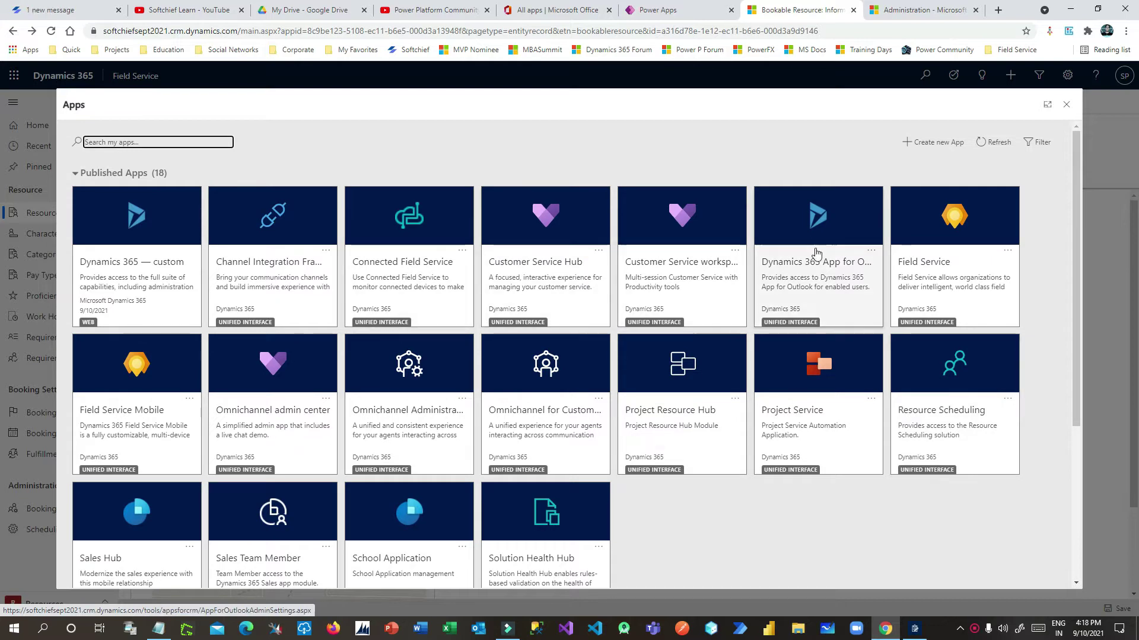
pyautogui.scroll(-1, 593, 332)
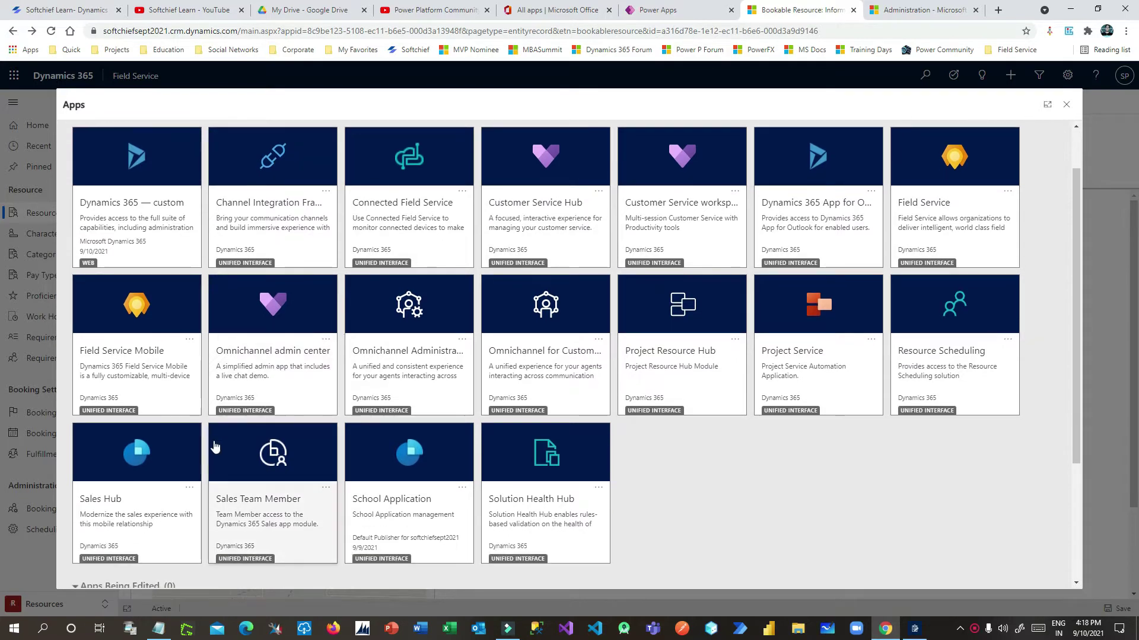
pyautogui.click(158, 454)
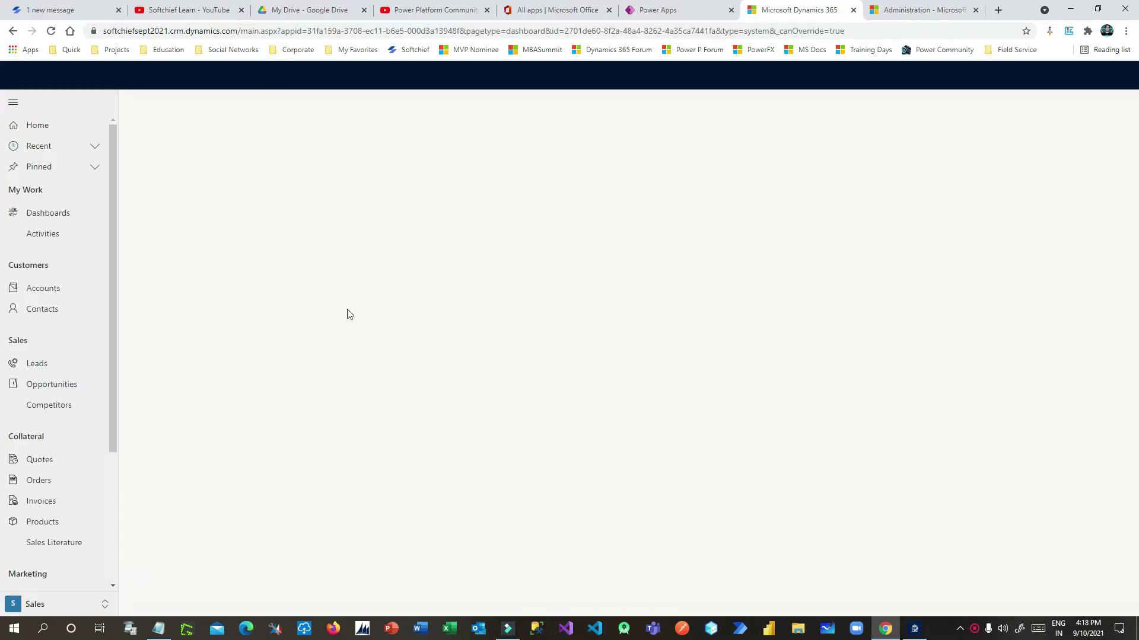
# Start a new contact and enter the contact's first and last name
pyautogui.click(42, 309)
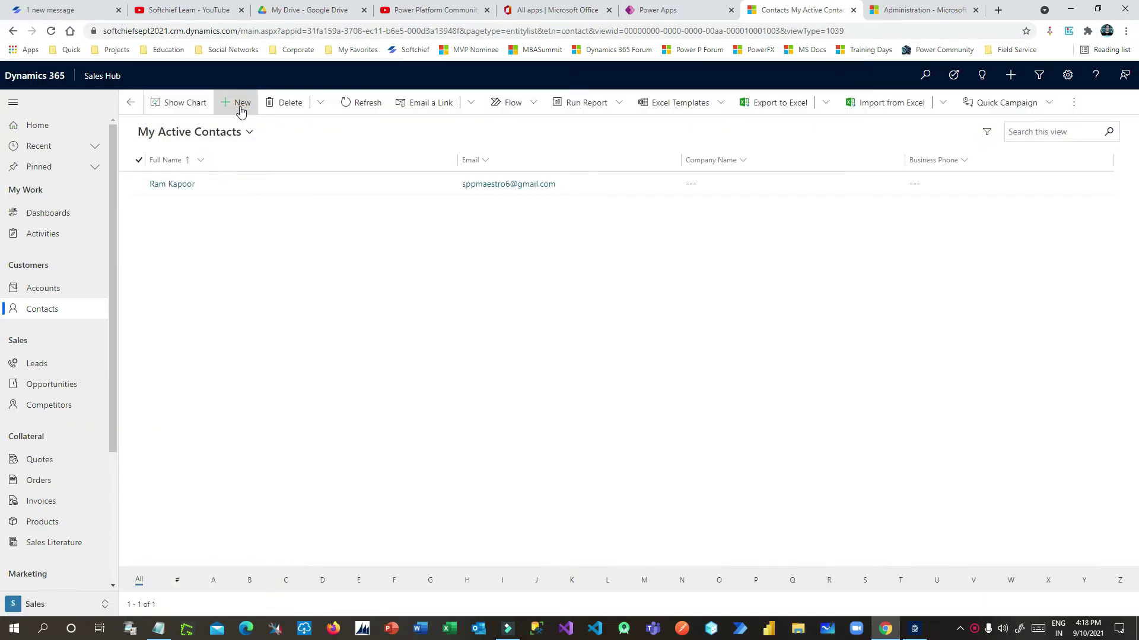
pyautogui.click(241, 113)
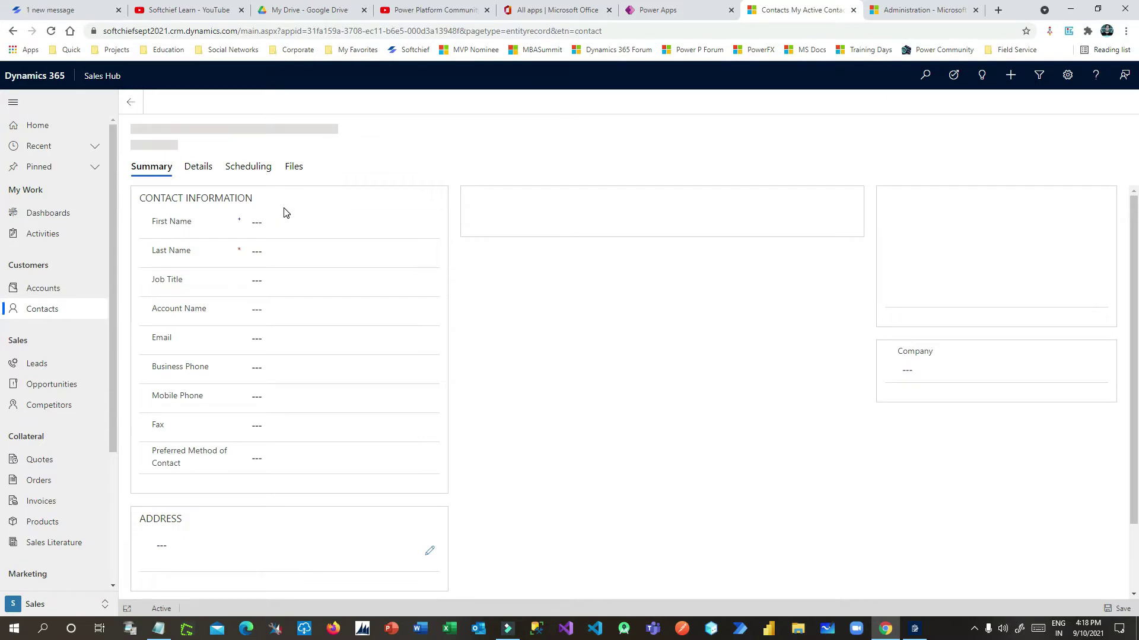
pyautogui.click(285, 221)
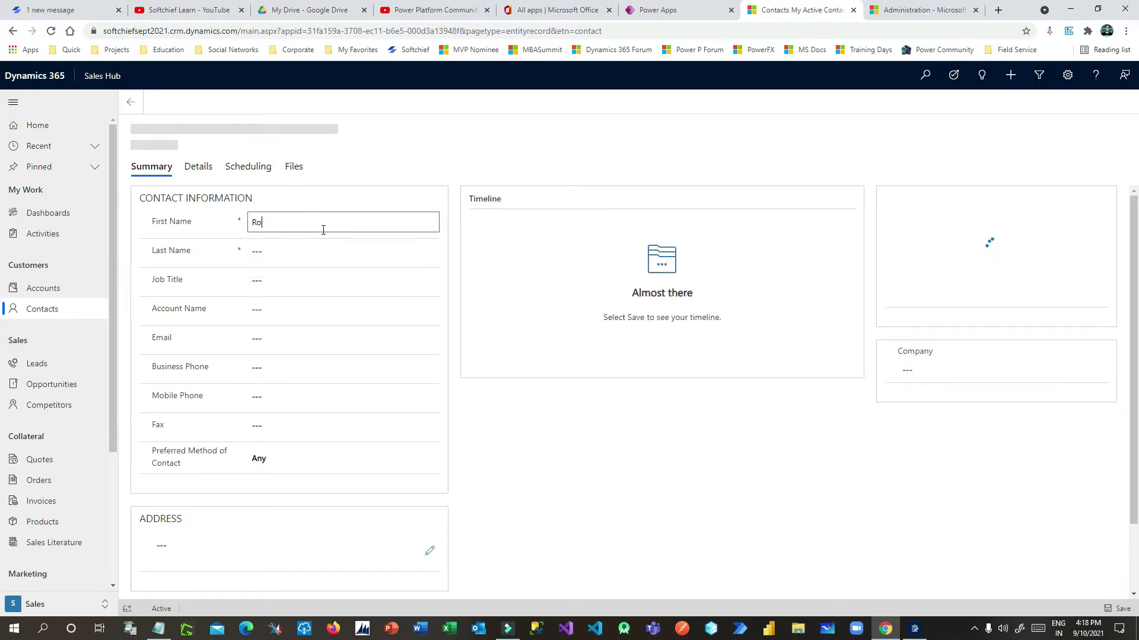
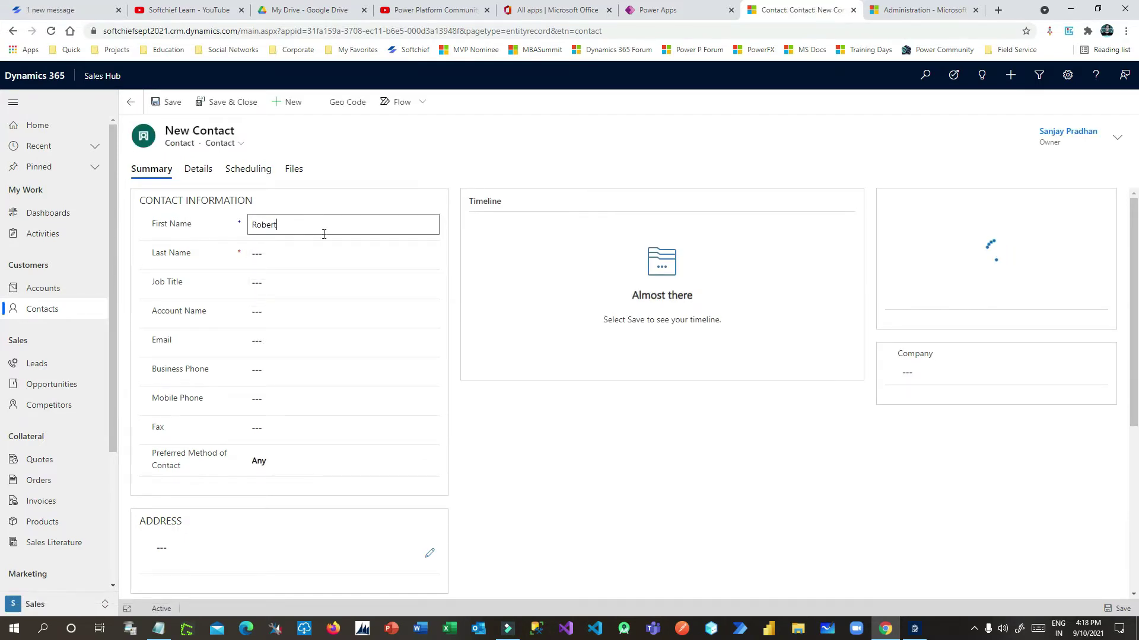
pyautogui.click(314, 247)
# Browse the Account Name lookup and close it without linking an account
pyautogui.click(231, 279)
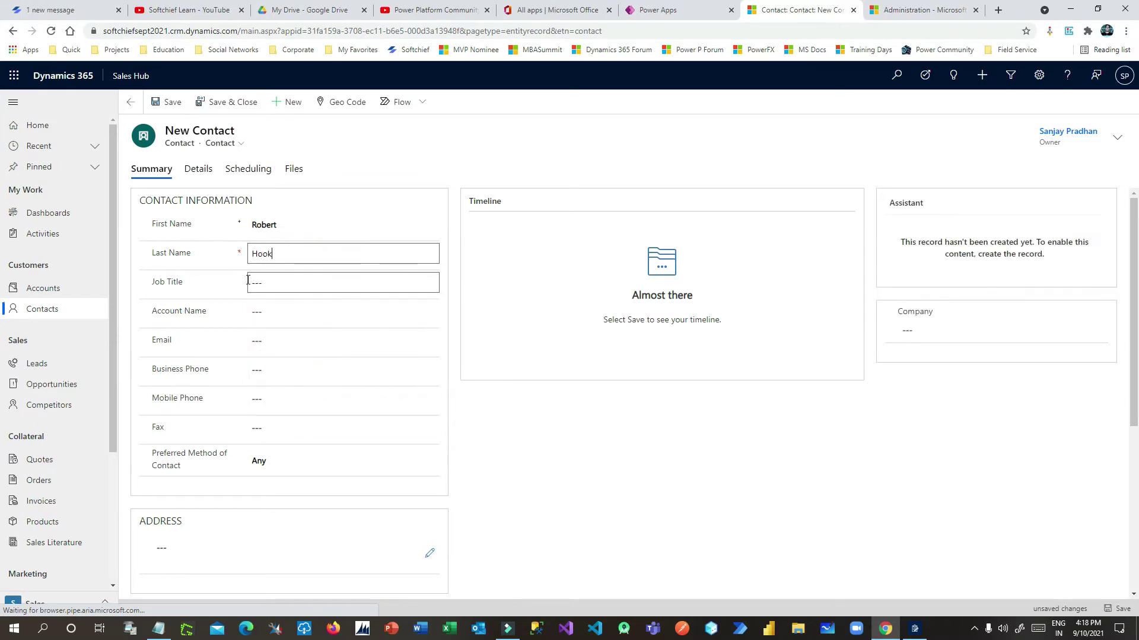
pyautogui.click(293, 283)
pyautogui.click(207, 281)
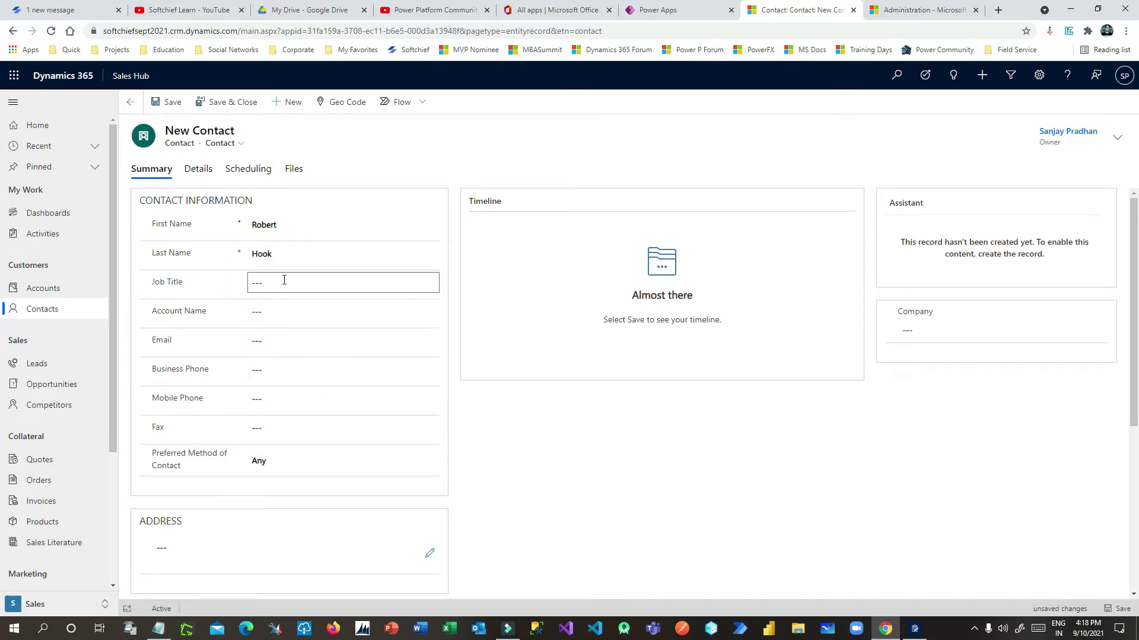
pyautogui.click(287, 313)
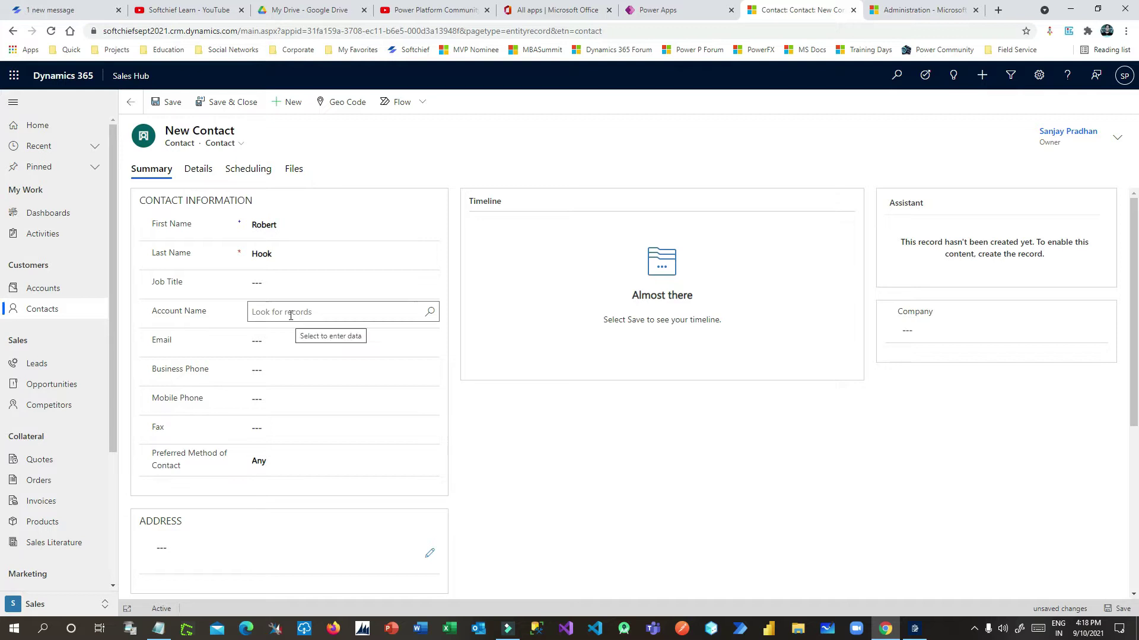
pyautogui.click(429, 312)
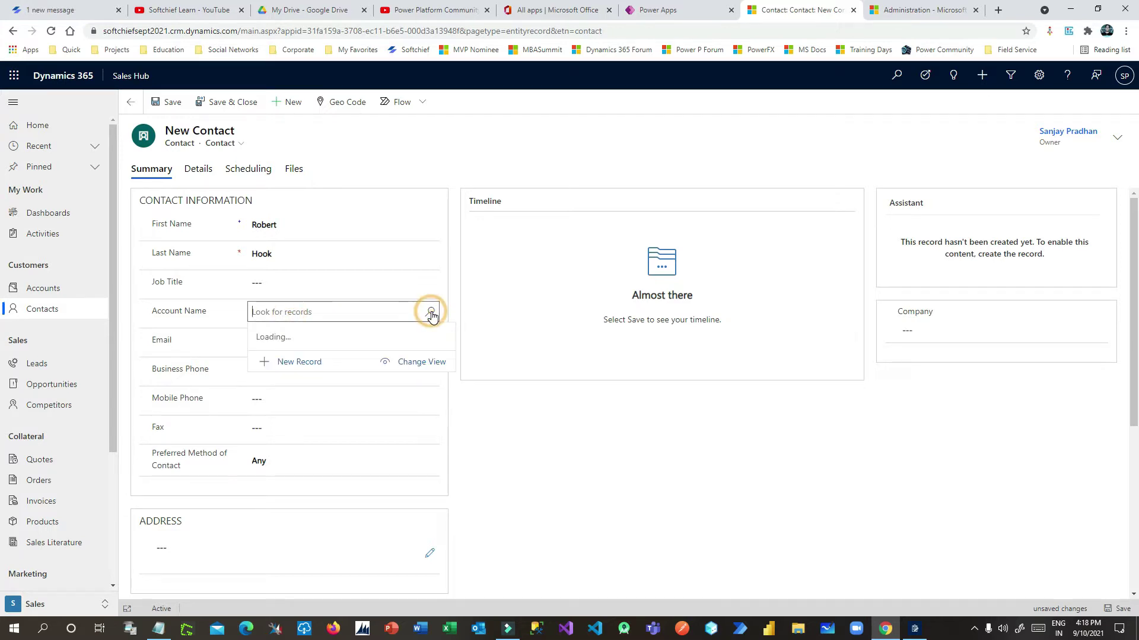
pyautogui.click(189, 325)
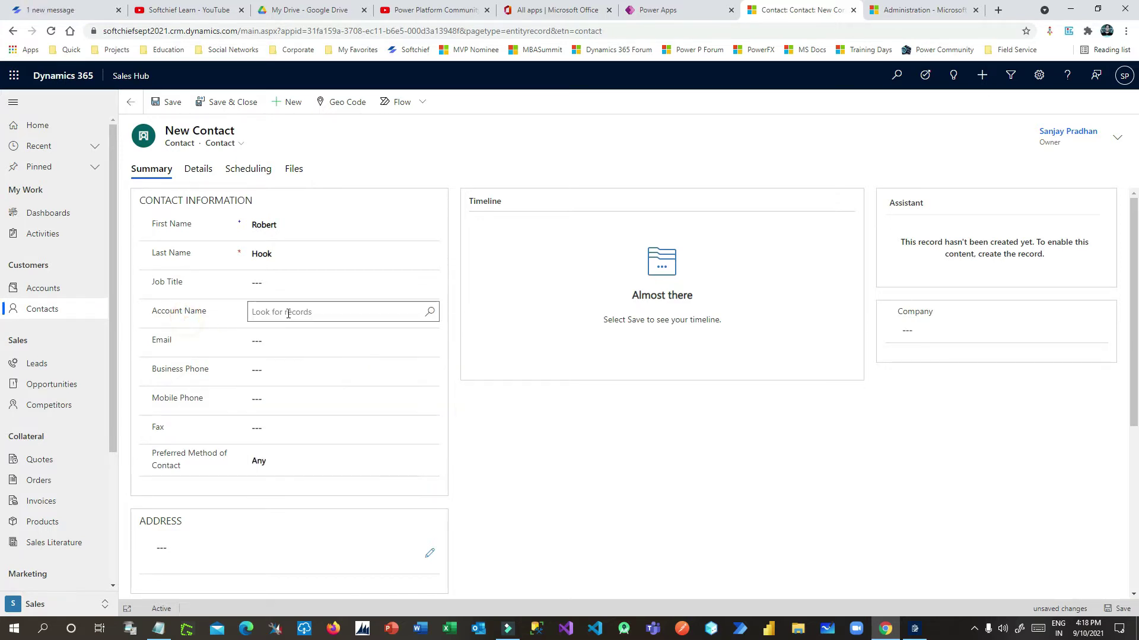
# Save the contact, then paste the street from the notes into Street 1
pyautogui.click(175, 101)
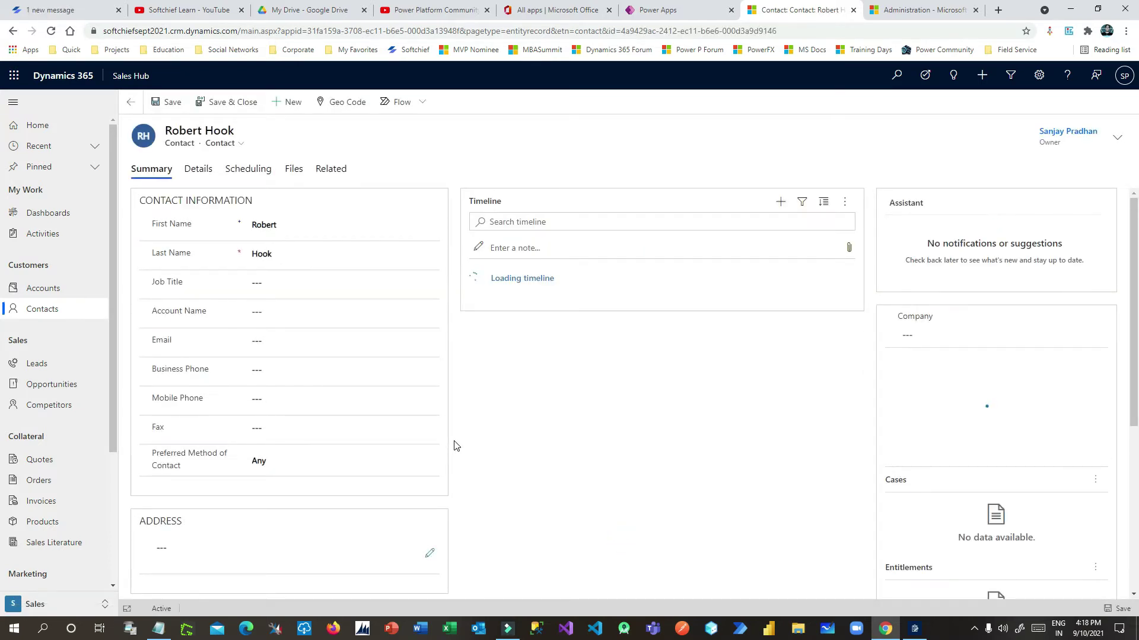
pyautogui.scroll(-2, 318, 449)
pyautogui.click(318, 448)
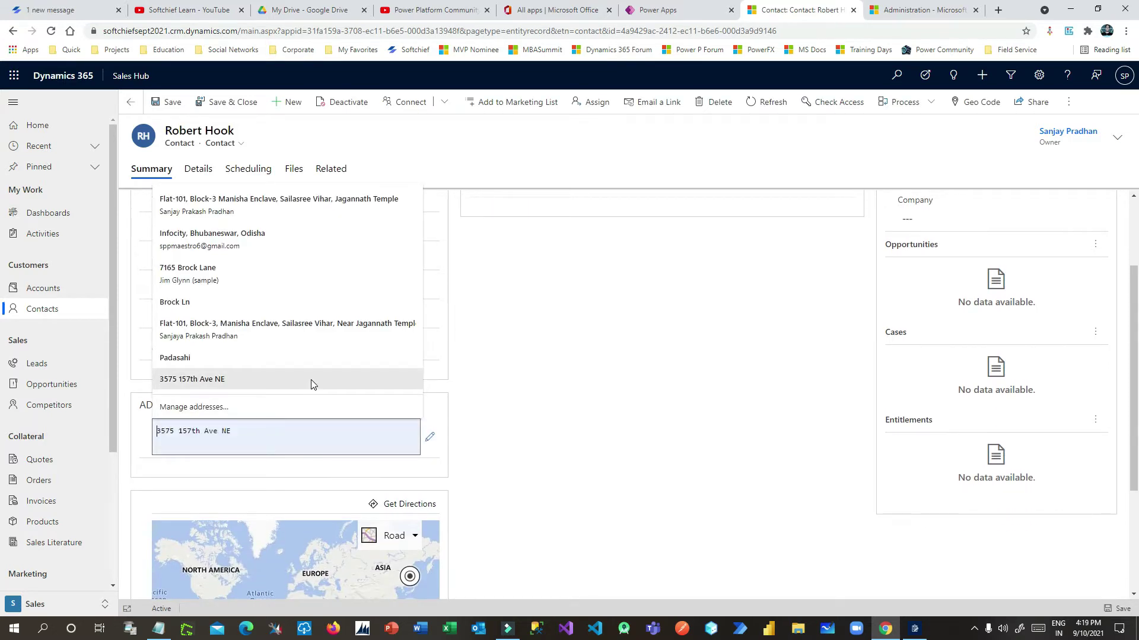
pyautogui.click(429, 437)
pyautogui.click(158, 629)
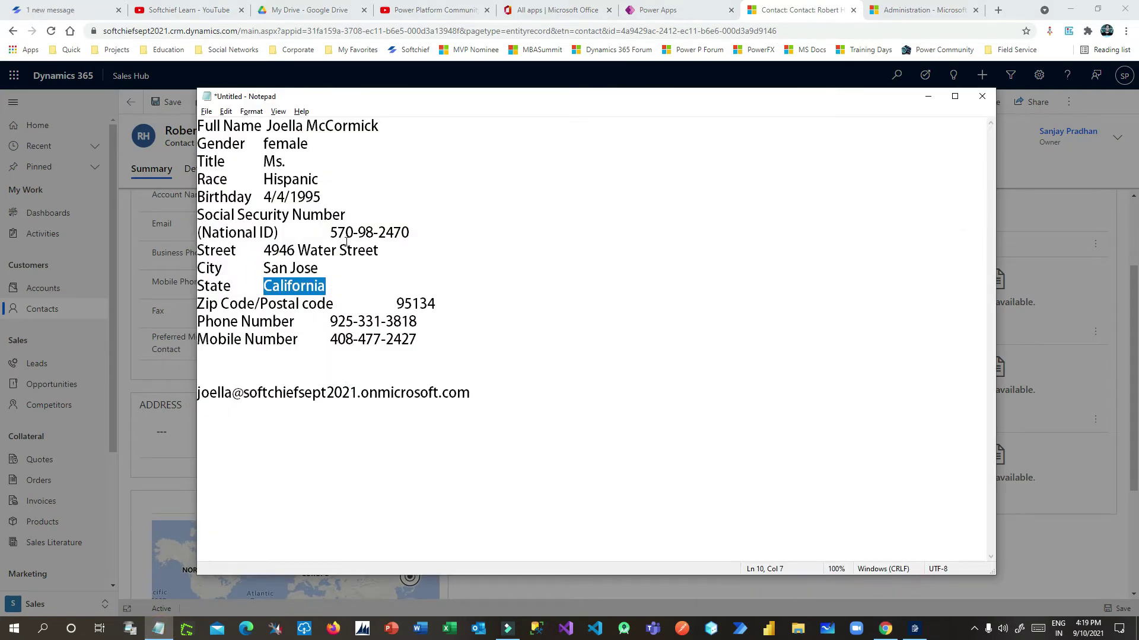
pyautogui.moveTo(379, 249); pyautogui.dragTo(264, 250)
pyautogui.hotkey('ctrl', 'c')
pyautogui.hotkey('alt', 'Tab')
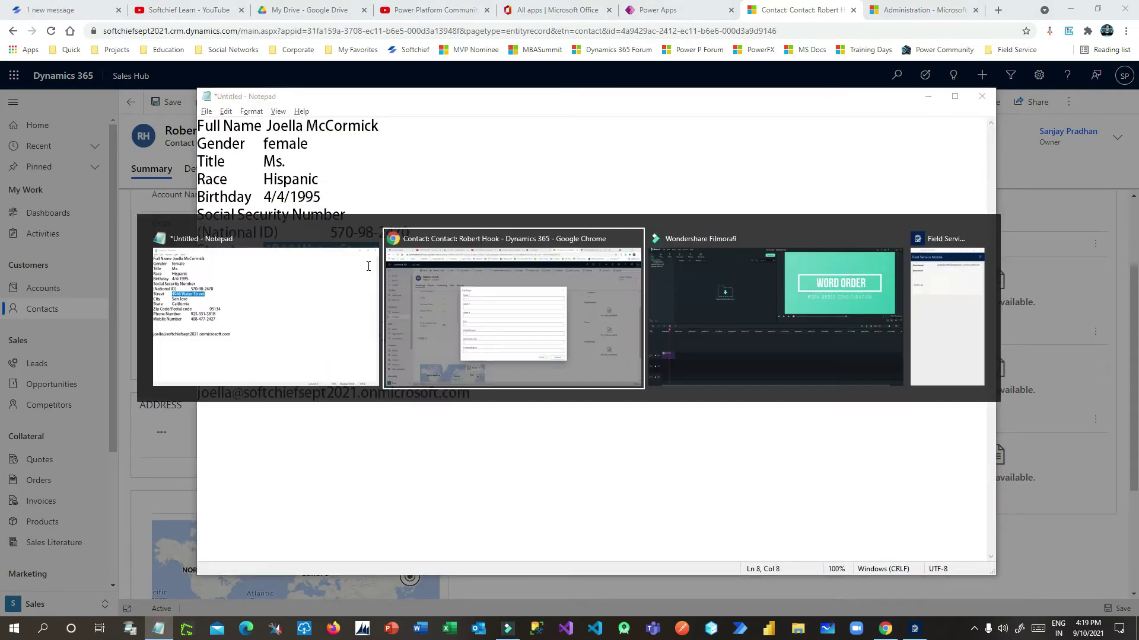
pyautogui.click(420, 227)
pyautogui.hotkey('ctrl', 'v')
# Copy the state from the notes into the State/Province field
pyautogui.click(412, 265)
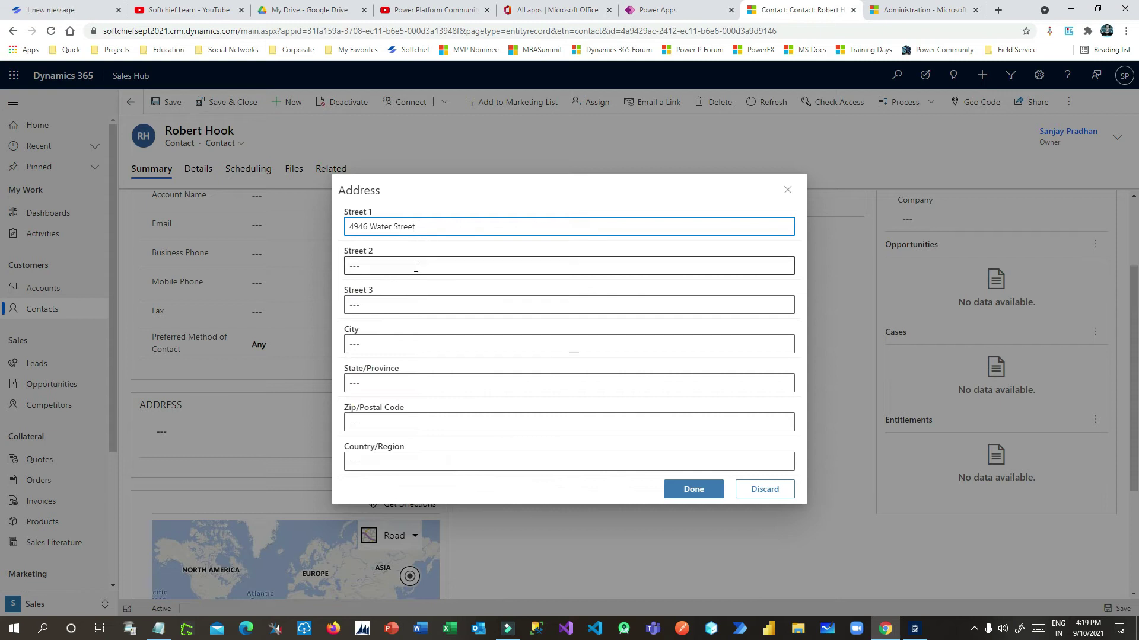
pyautogui.click(652, 372)
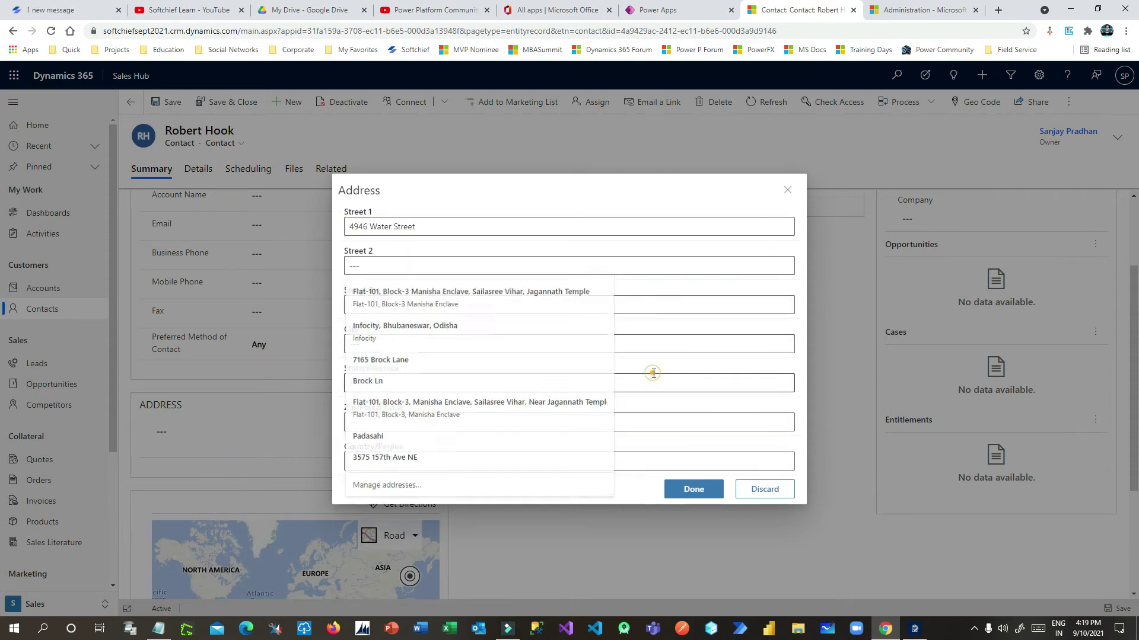
pyautogui.hotkey('alt', 'Tab')
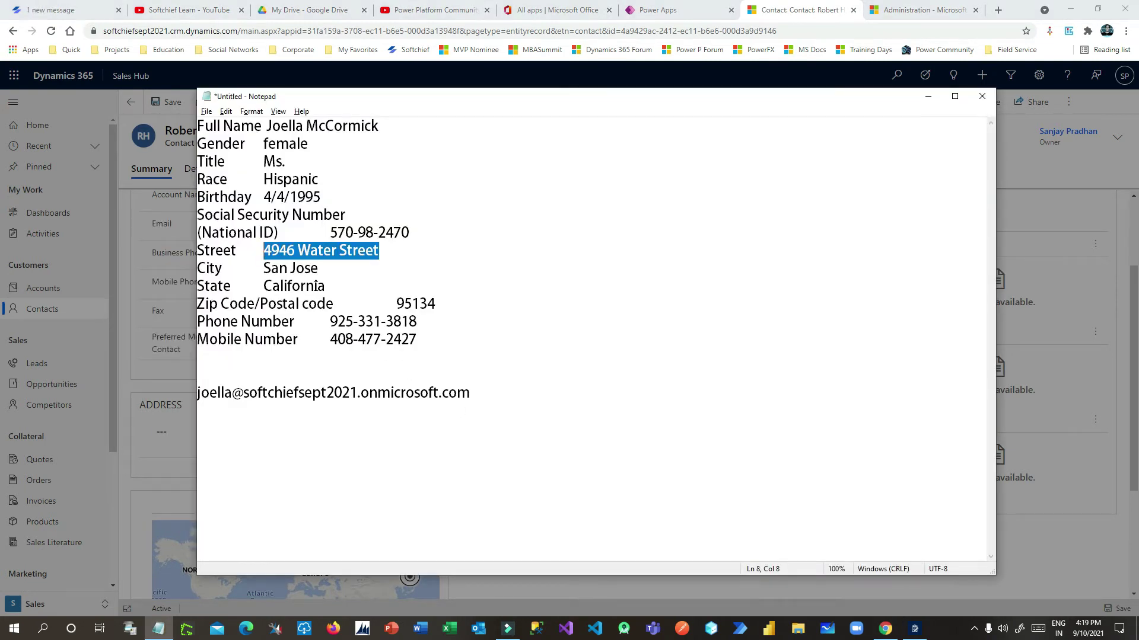
pyautogui.doubleClick(316, 286)
pyautogui.hotkey('ctrl', 'c')
pyautogui.hotkey('alt', 'Tab')
pyautogui.click(401, 384)
pyautogui.hotkey('ctrl', 'v')
# Complete the address from a United States suggestion, confirm it, and save the contact
pyautogui.click(425, 423)
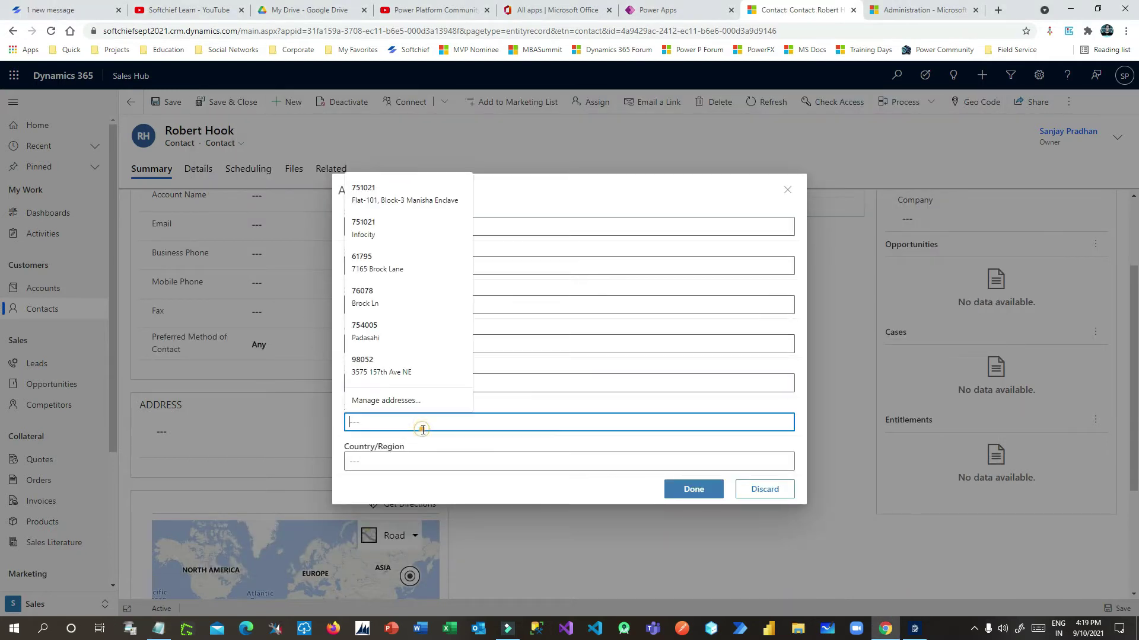
pyautogui.click(434, 456)
pyautogui.click(392, 455)
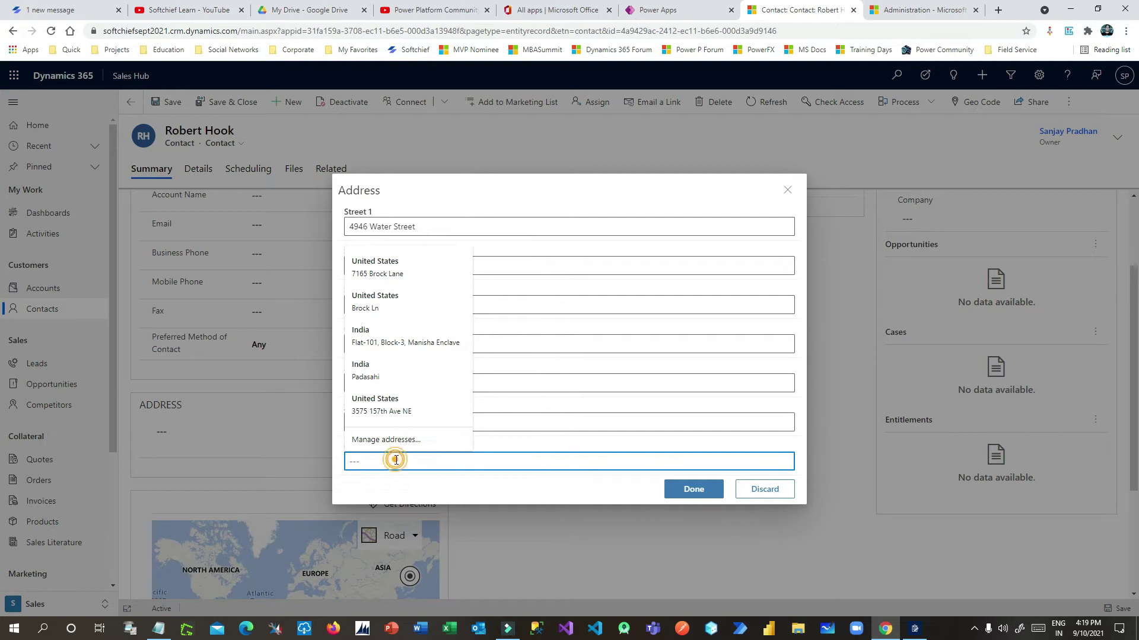
pyautogui.click(386, 456)
pyautogui.click(368, 407)
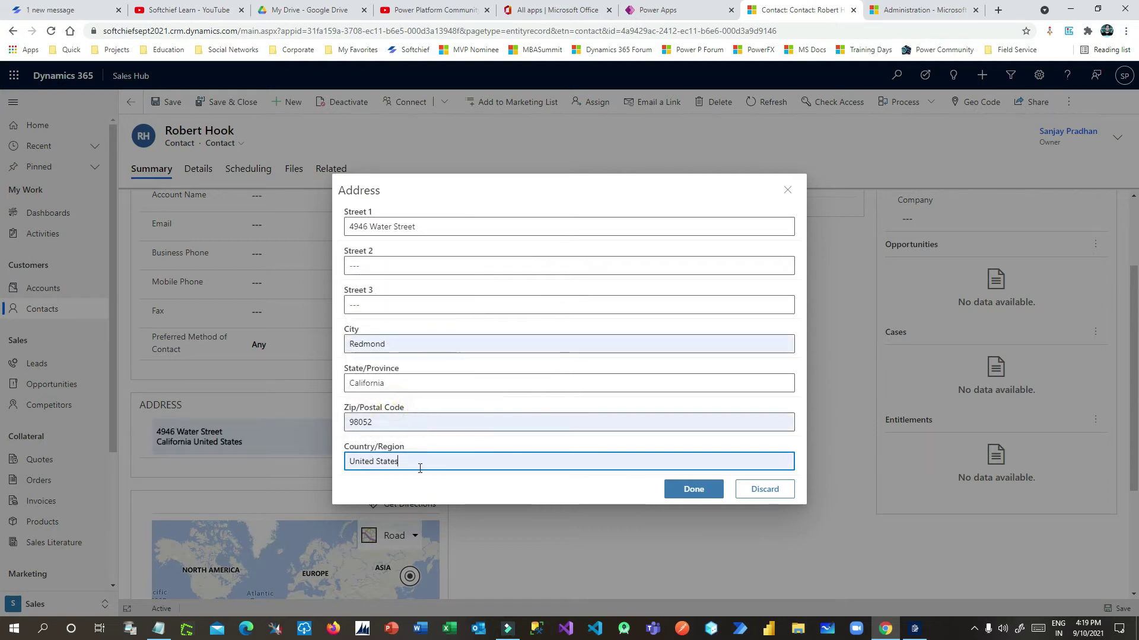
pyautogui.click(688, 488)
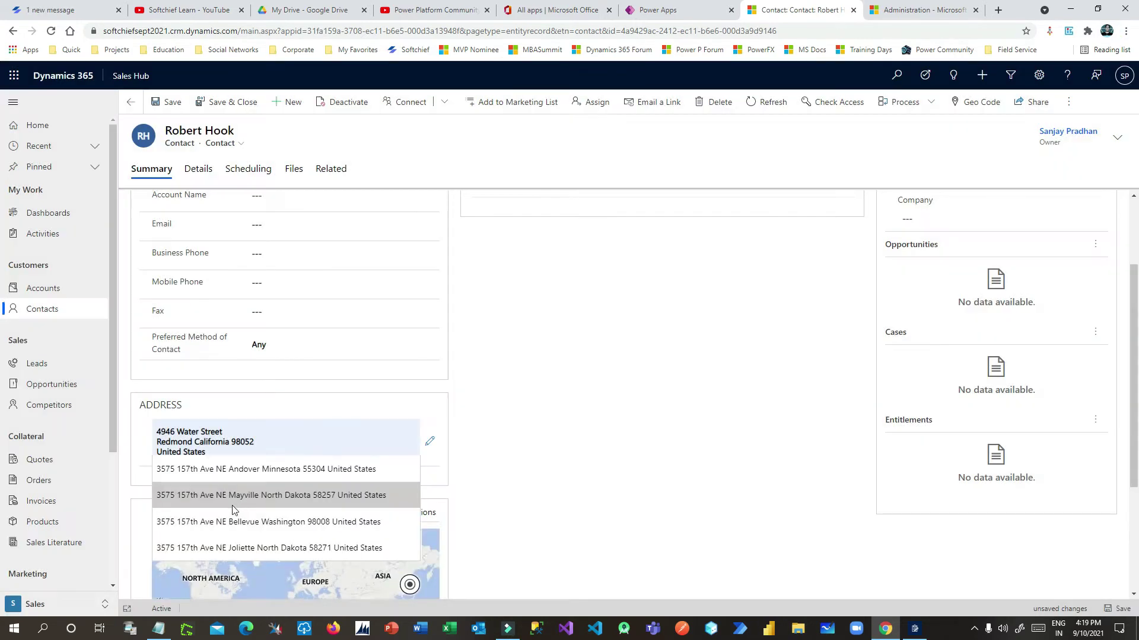
pyautogui.click(262, 495)
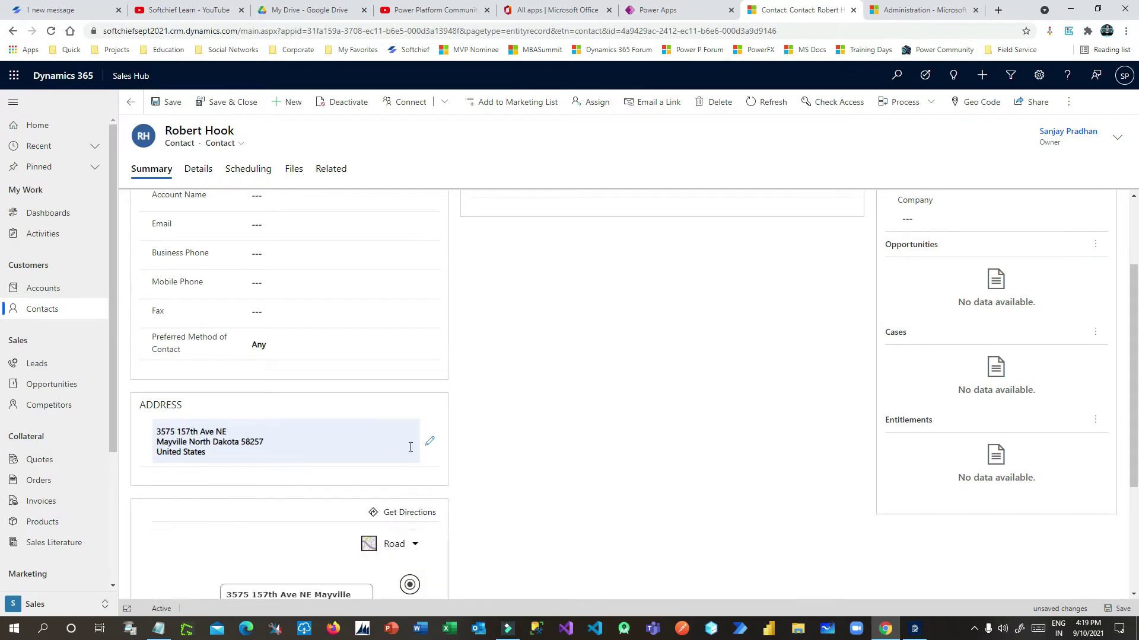
pyautogui.click(176, 109)
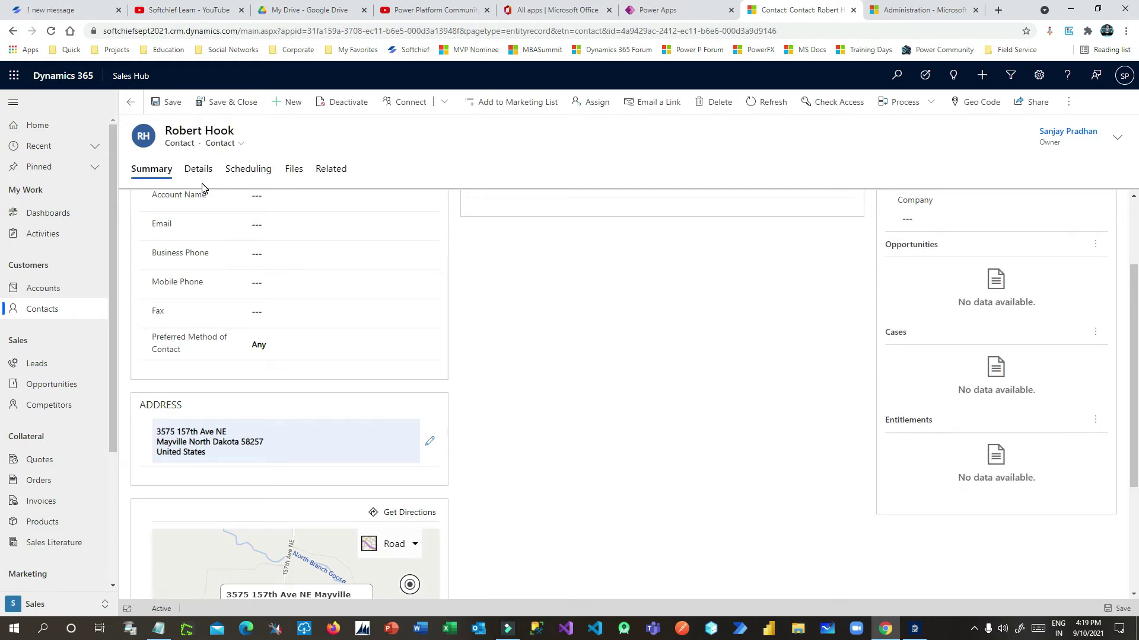
# Start a new account on the Accounts list and enter its name
pyautogui.click(51, 289)
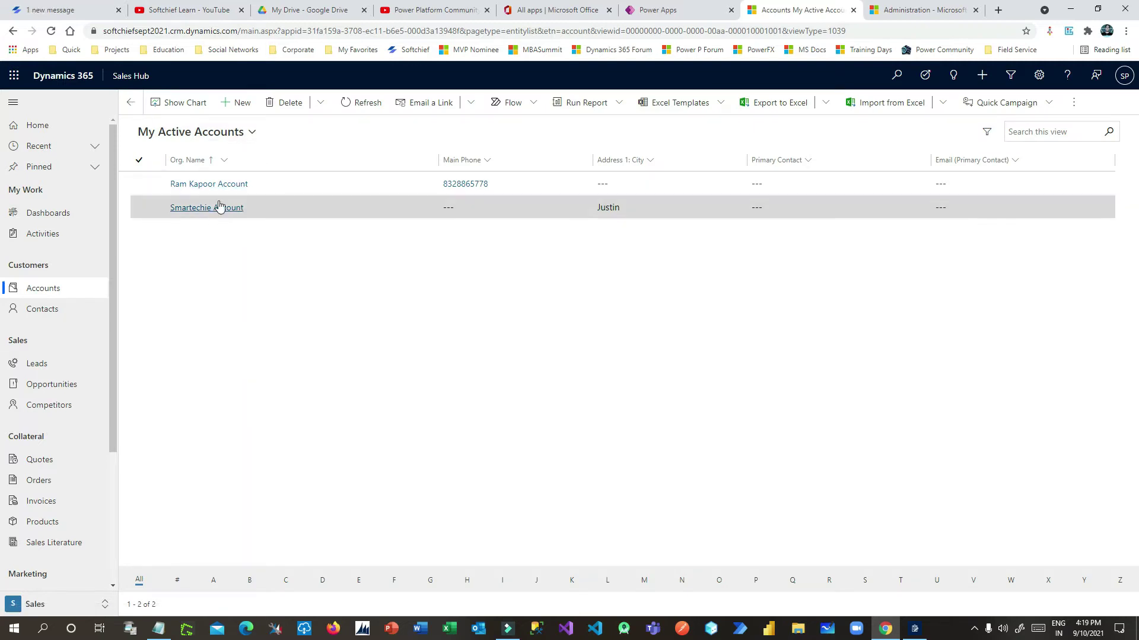
pyautogui.click(229, 106)
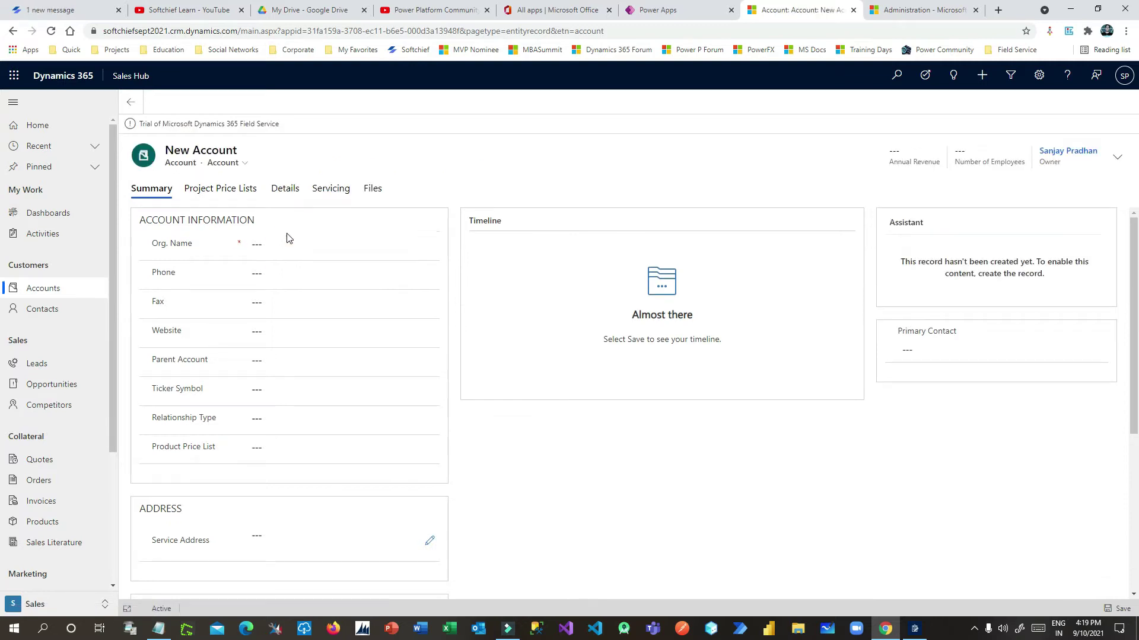
pyautogui.click(316, 251)
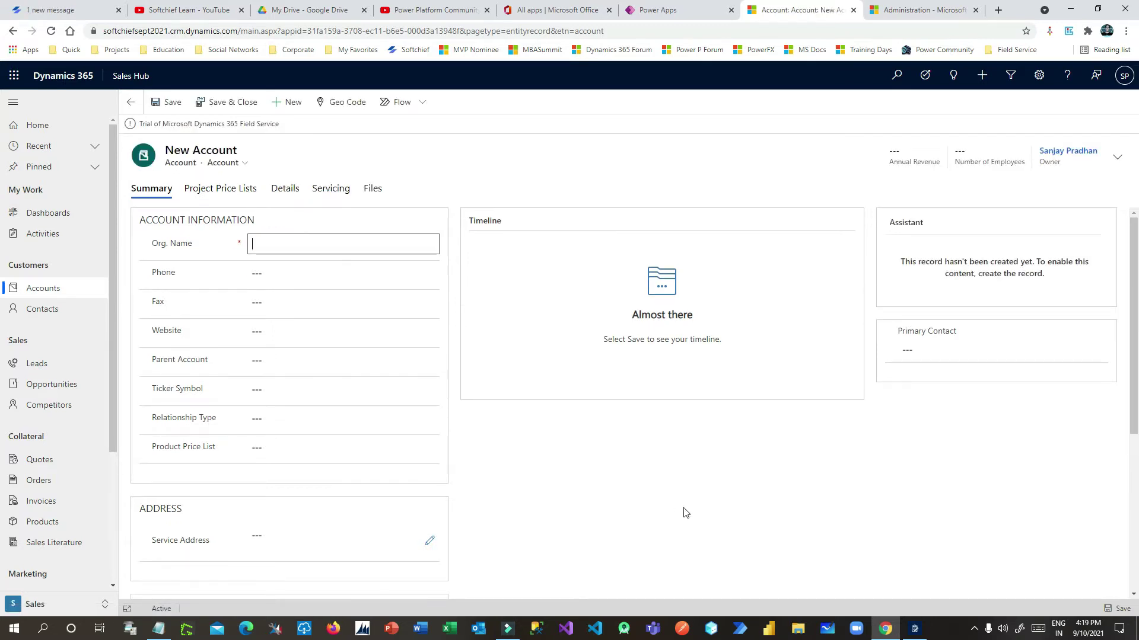
pyautogui.write('Robert Acco')
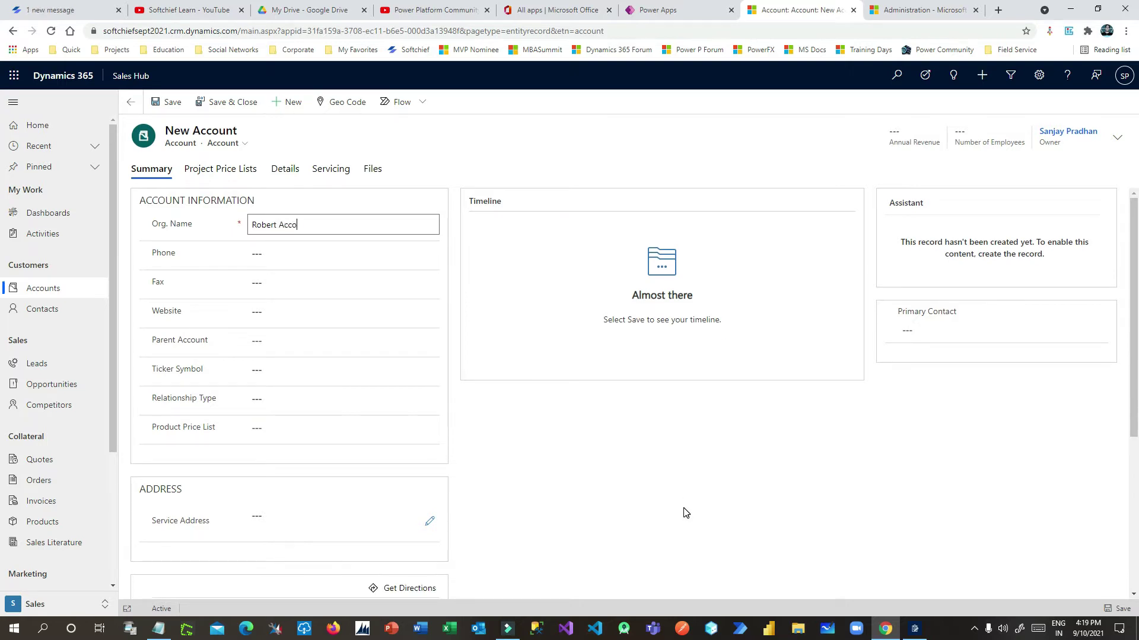
pyautogui.click(598, 474)
pyautogui.click(265, 342)
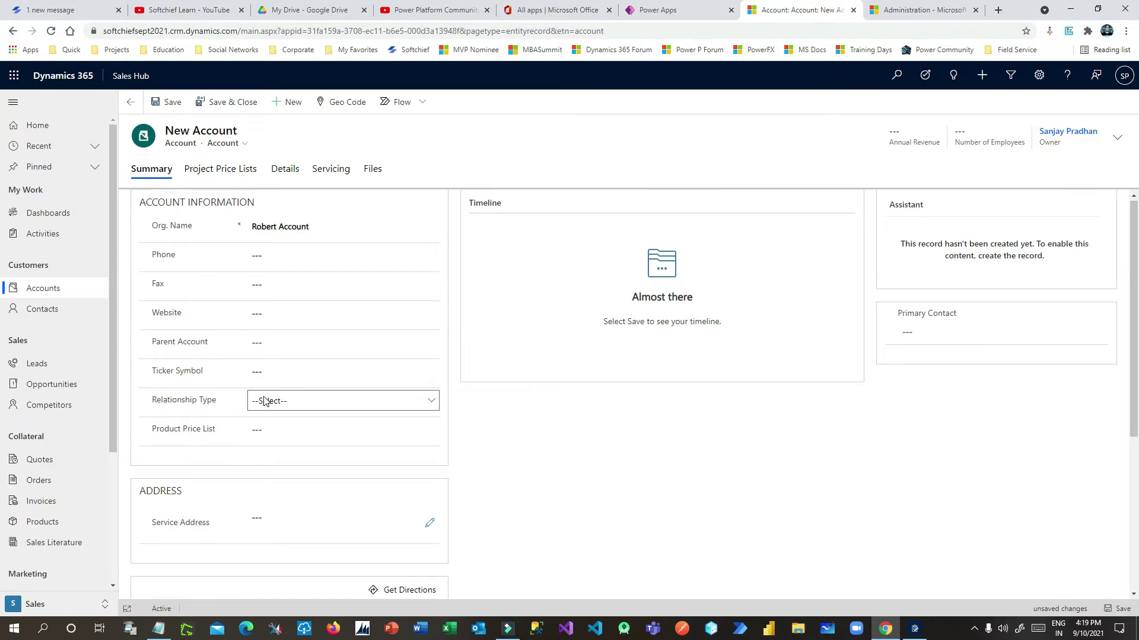
# Fill the Service Address from a saved United States suggestion and confirm the verified match
pyautogui.scroll(-2, 264, 398)
pyautogui.click(329, 411)
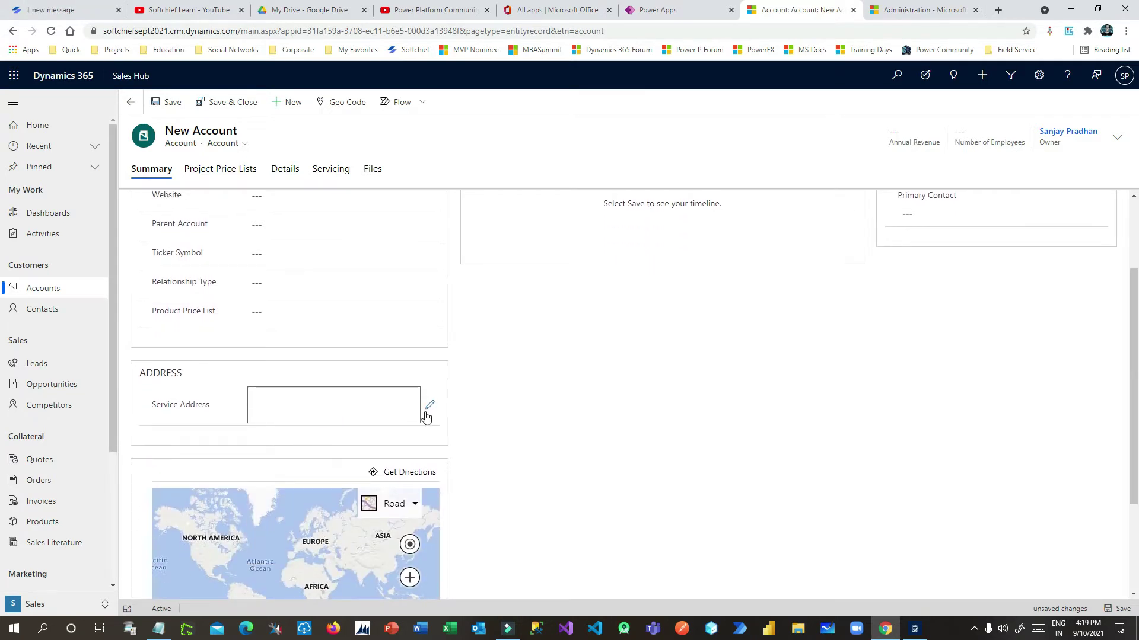
pyautogui.click(429, 405)
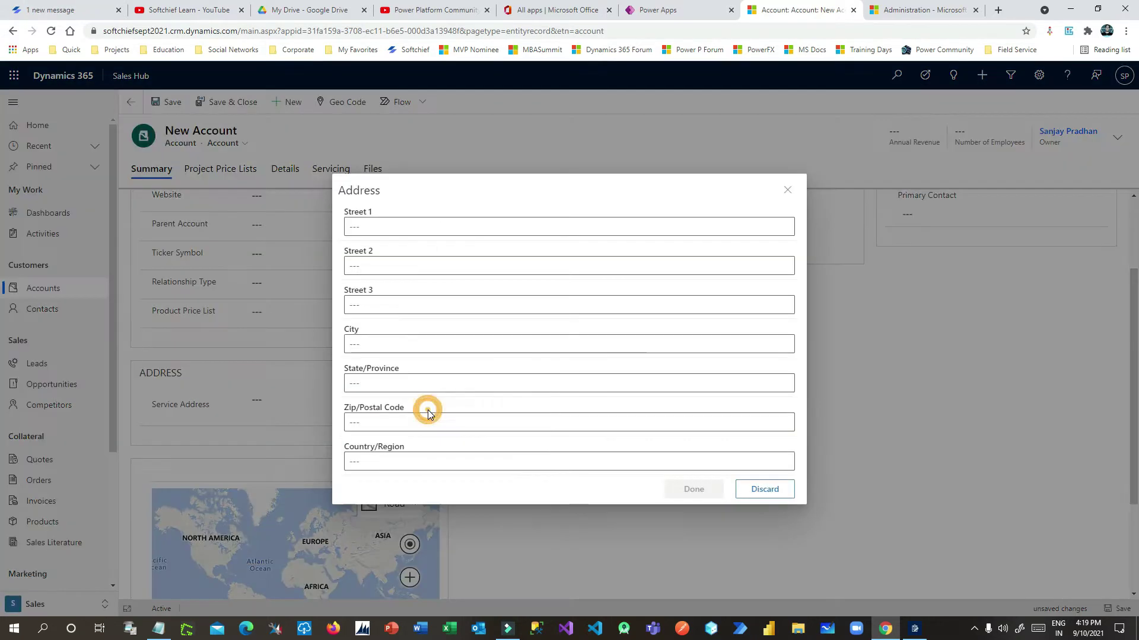
pyautogui.click(448, 226)
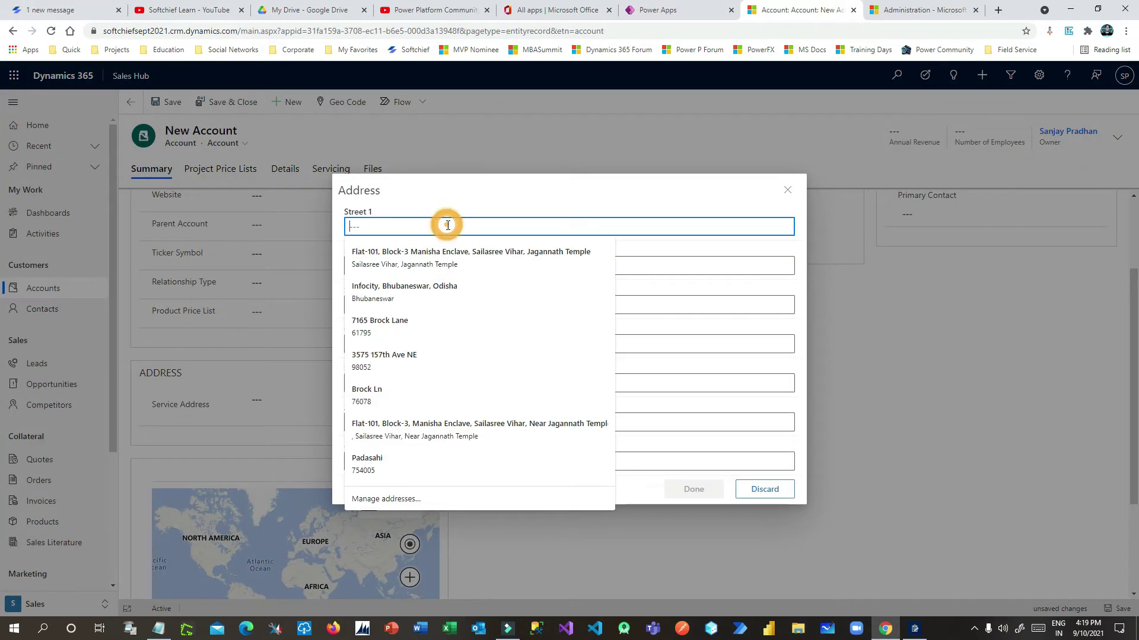
pyautogui.click(427, 363)
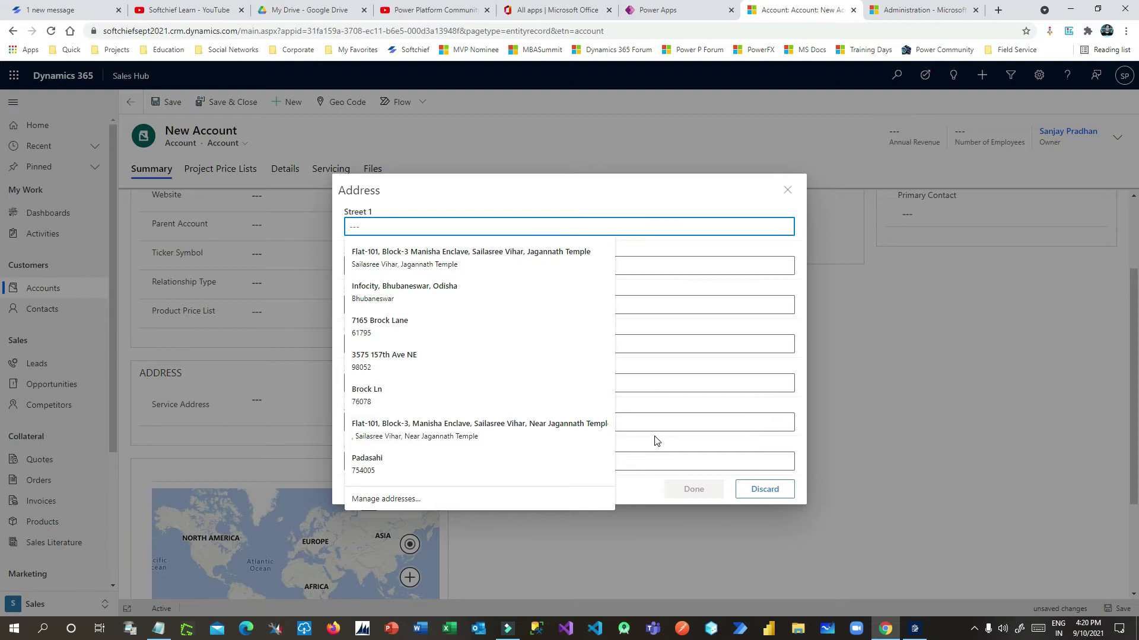
pyautogui.click(510, 462)
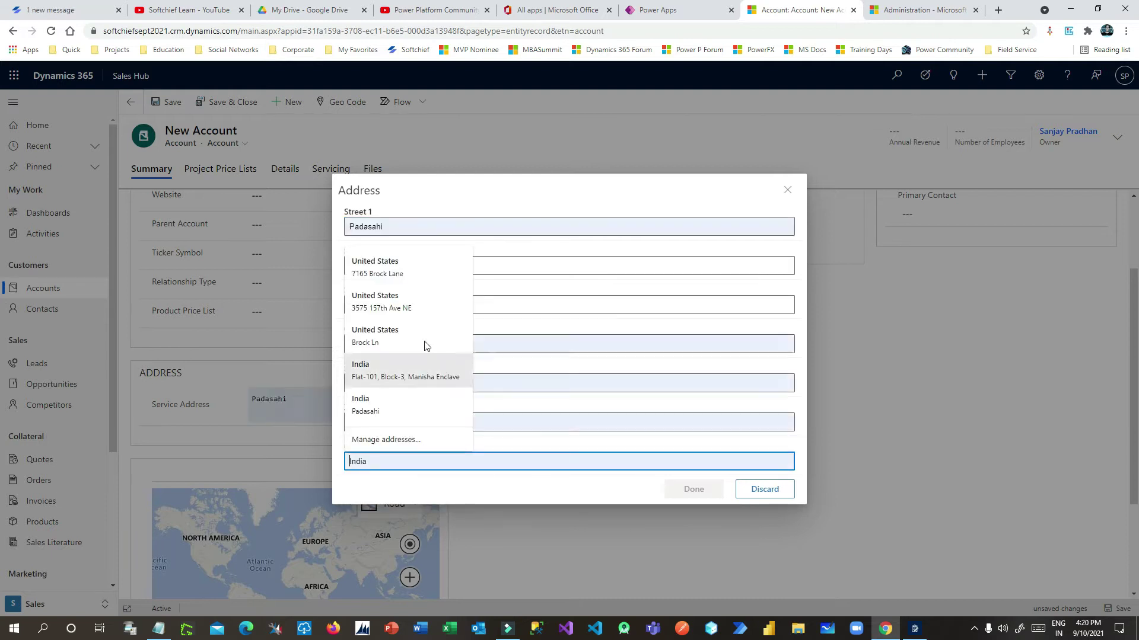
pyautogui.click(424, 306)
pyautogui.click(695, 492)
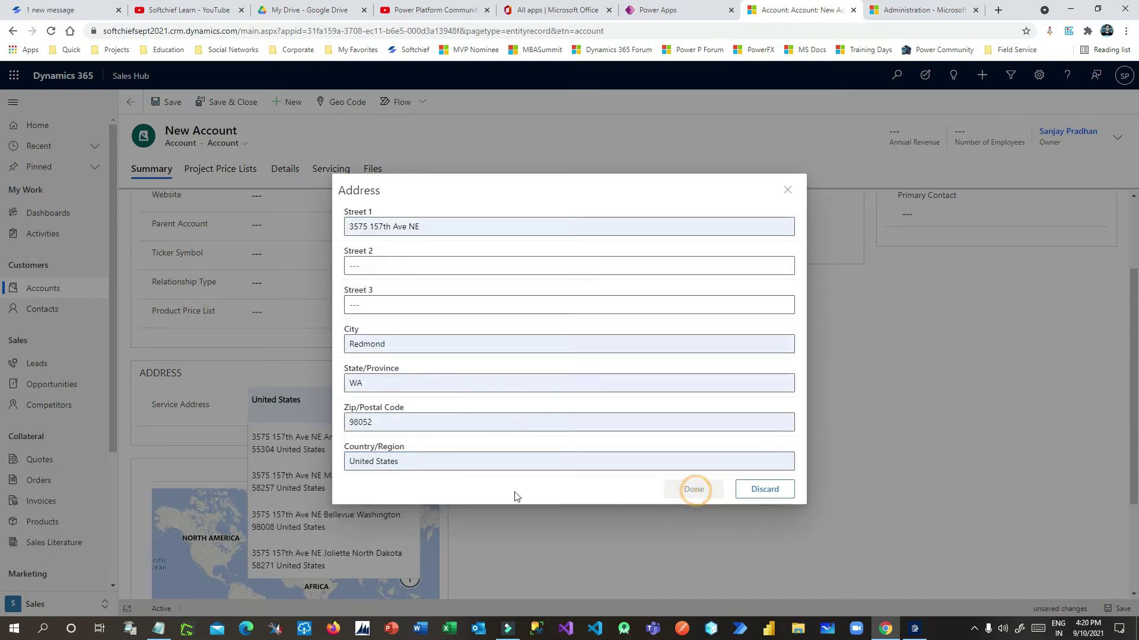
pyautogui.click(311, 520)
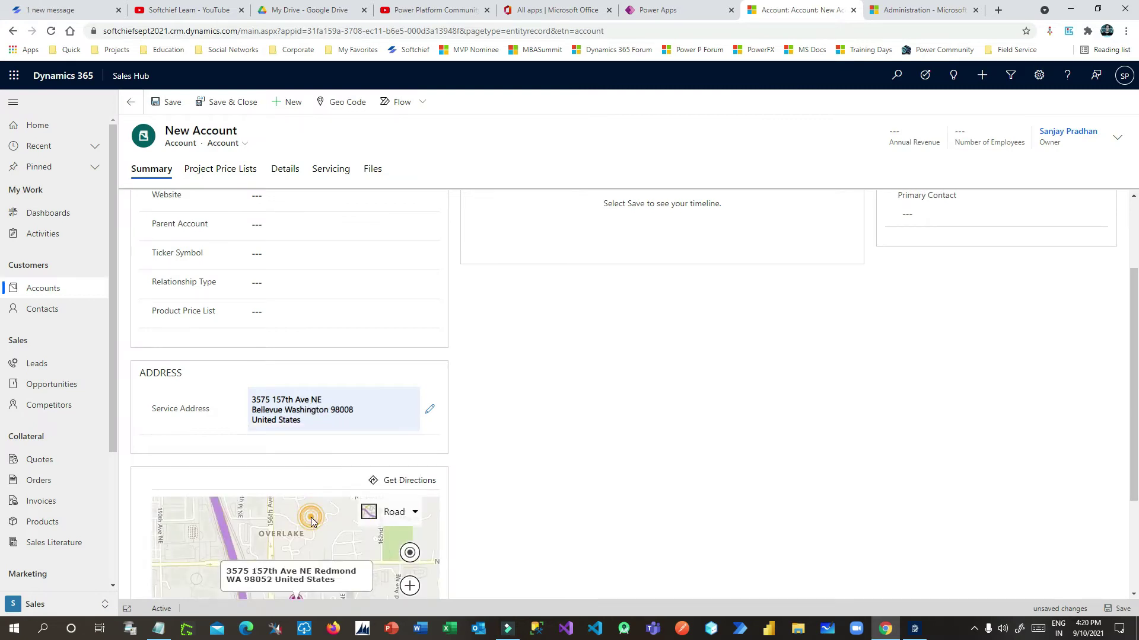
# Save the new account and show its Details tab
pyautogui.click(172, 102)
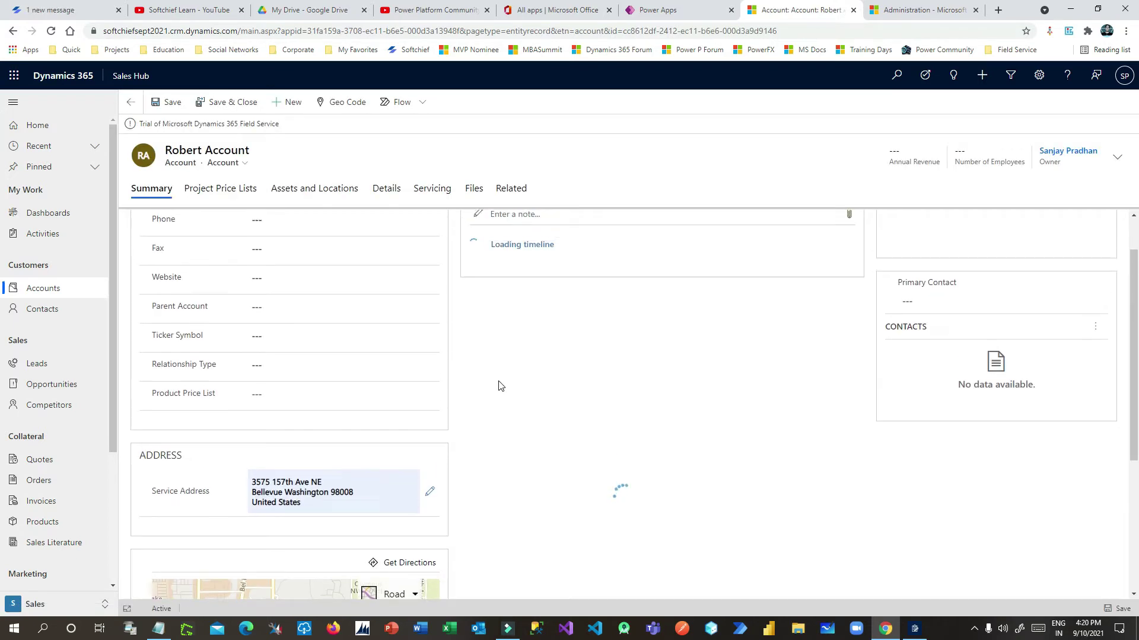
pyautogui.scroll(-3, 500, 387)
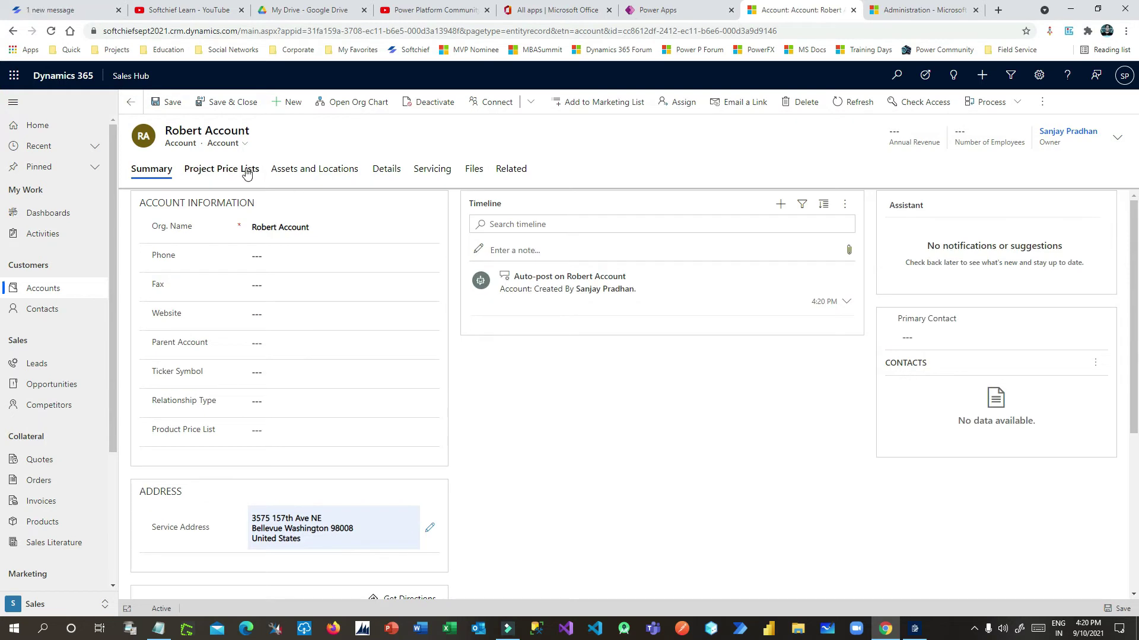
pyautogui.click(387, 170)
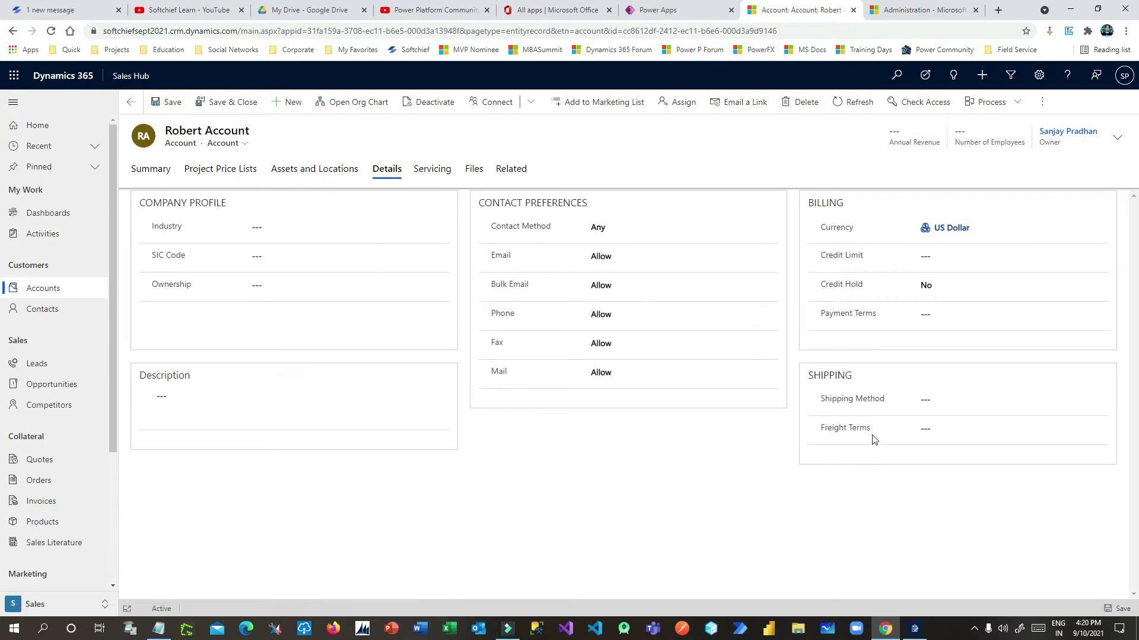
# Set the account's Industry to Accounting on the Details tab, then show its Servicing details
pyautogui.click(156, 171)
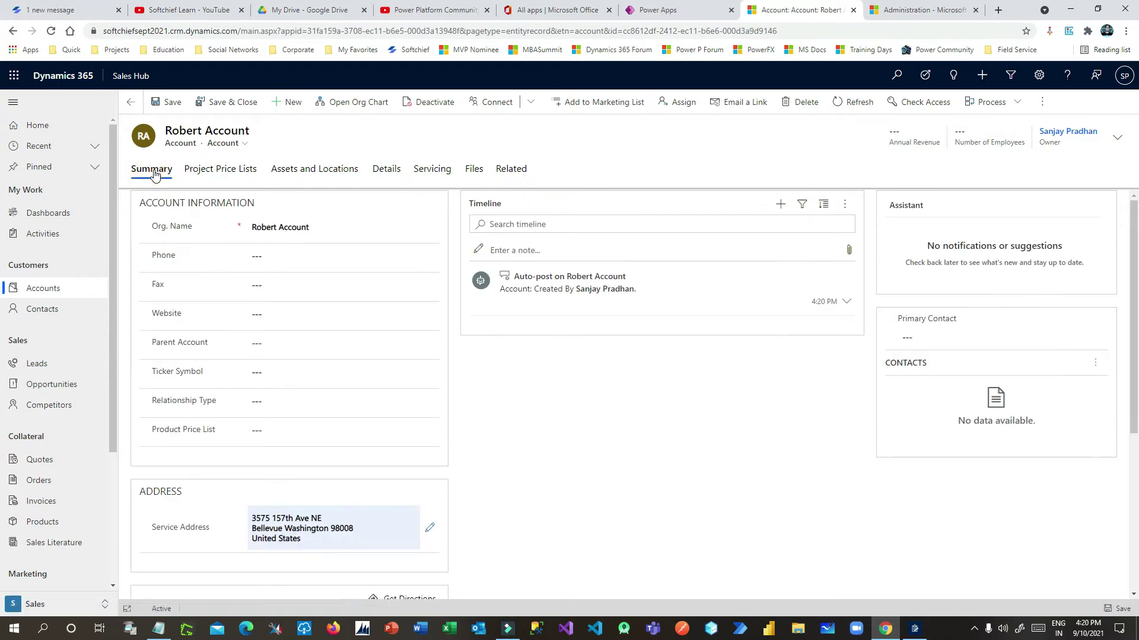
pyautogui.click(432, 169)
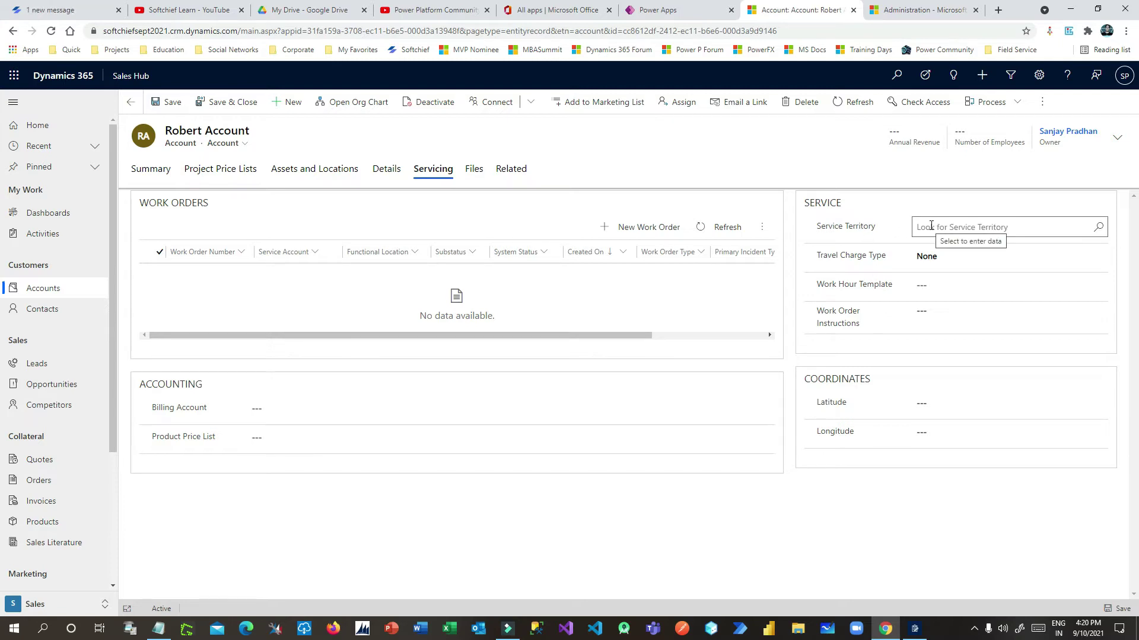
pyautogui.moveTo(161, 134); pyautogui.dragTo(296, 142)
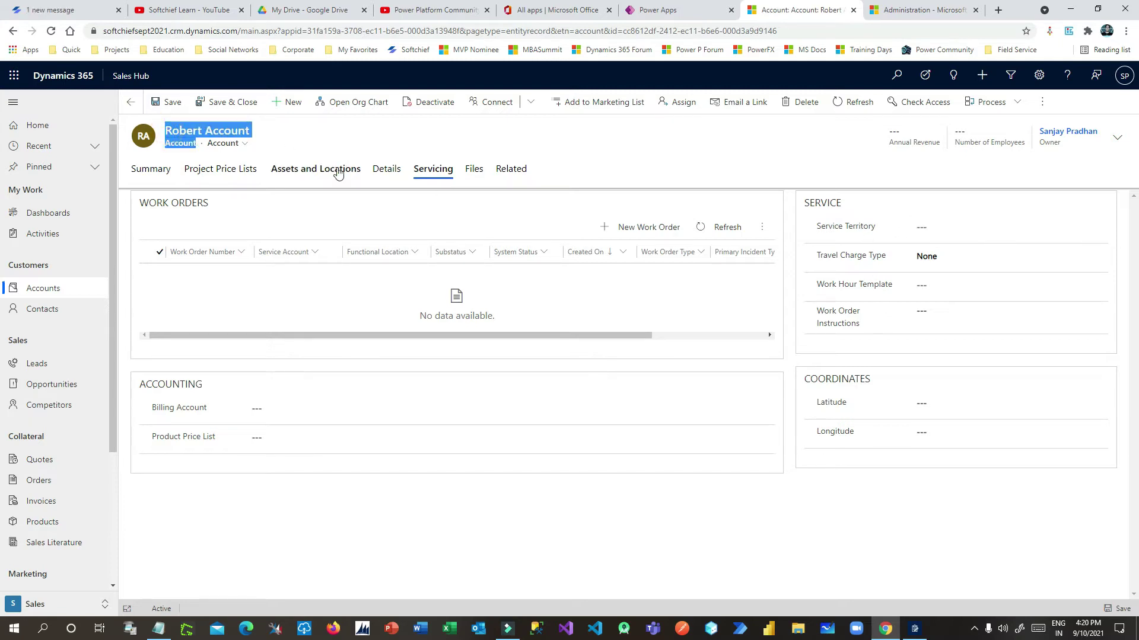
pyautogui.click(318, 172)
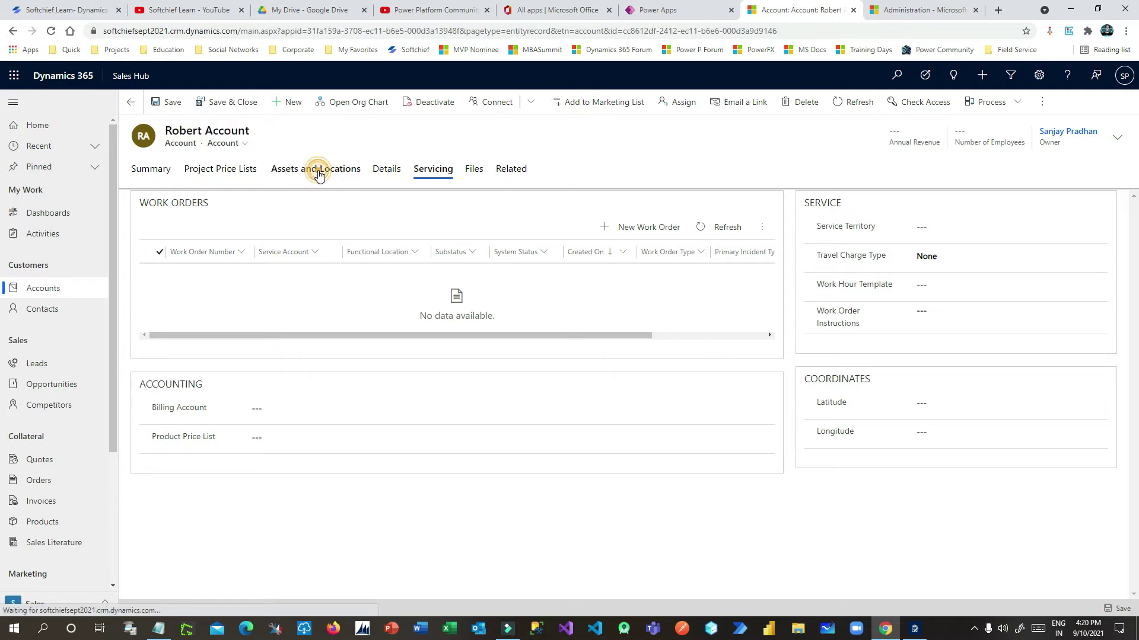
pyautogui.click(388, 172)
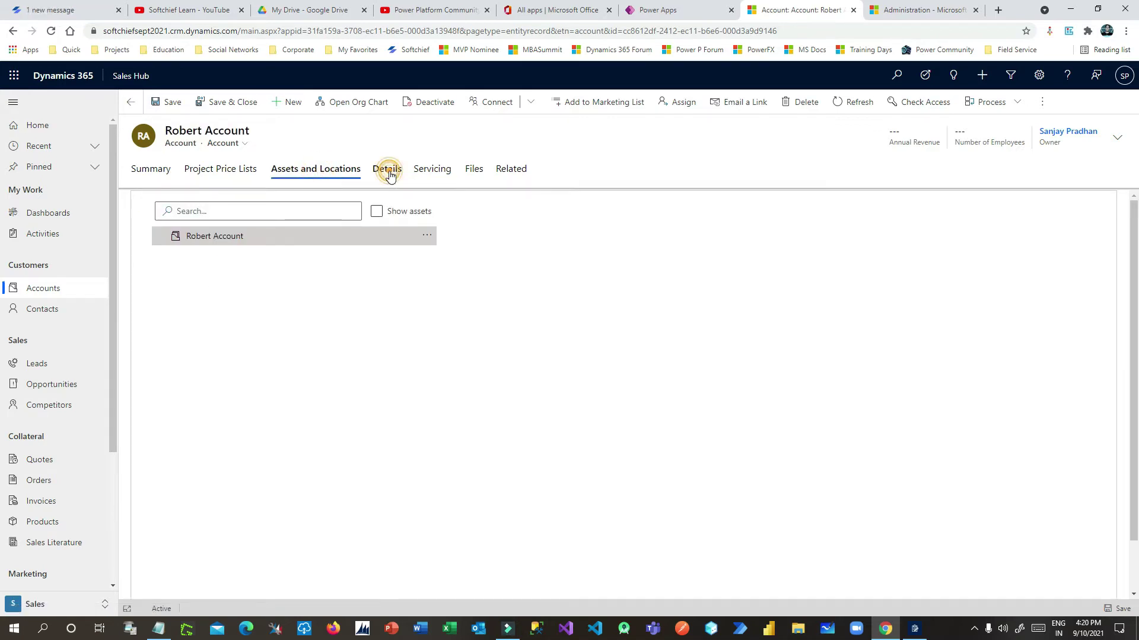
pyautogui.click(295, 229)
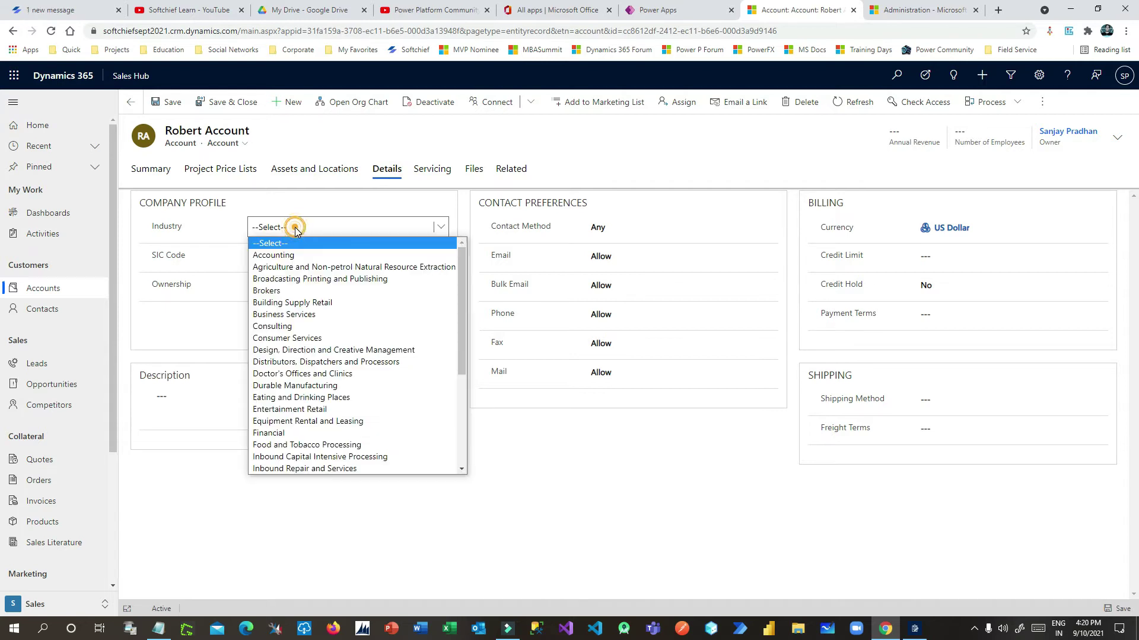
pyautogui.click(295, 256)
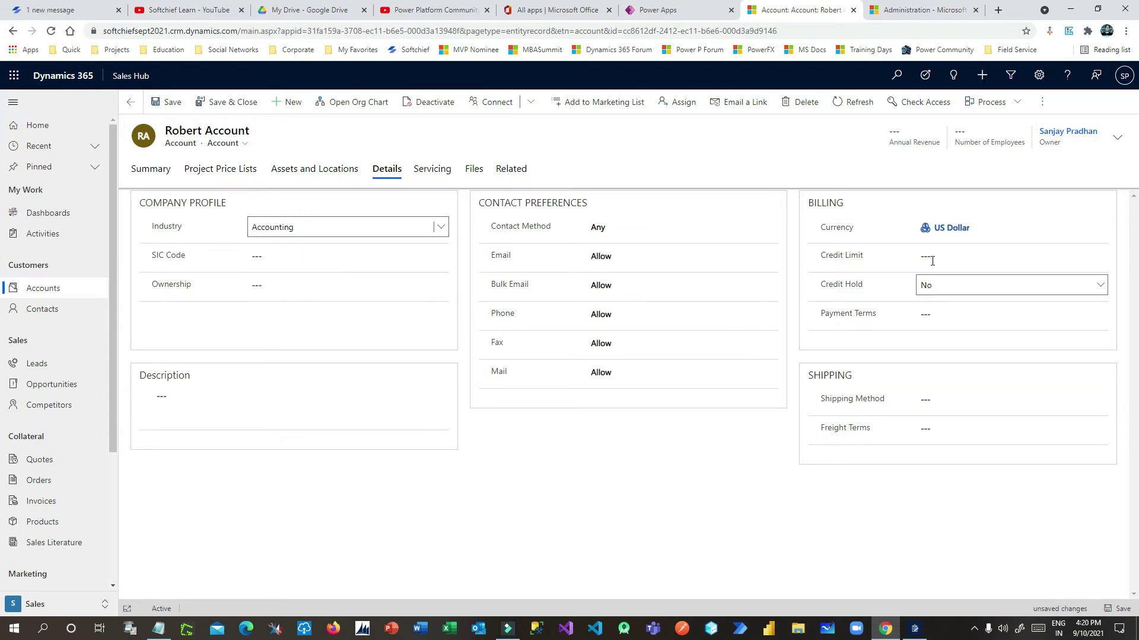
pyautogui.click(427, 173)
pyautogui.click(973, 228)
# Set Service Territory to CA and Travel Charge Type to Hourly, leaving Work Hour Template empty
pyautogui.click(1098, 227)
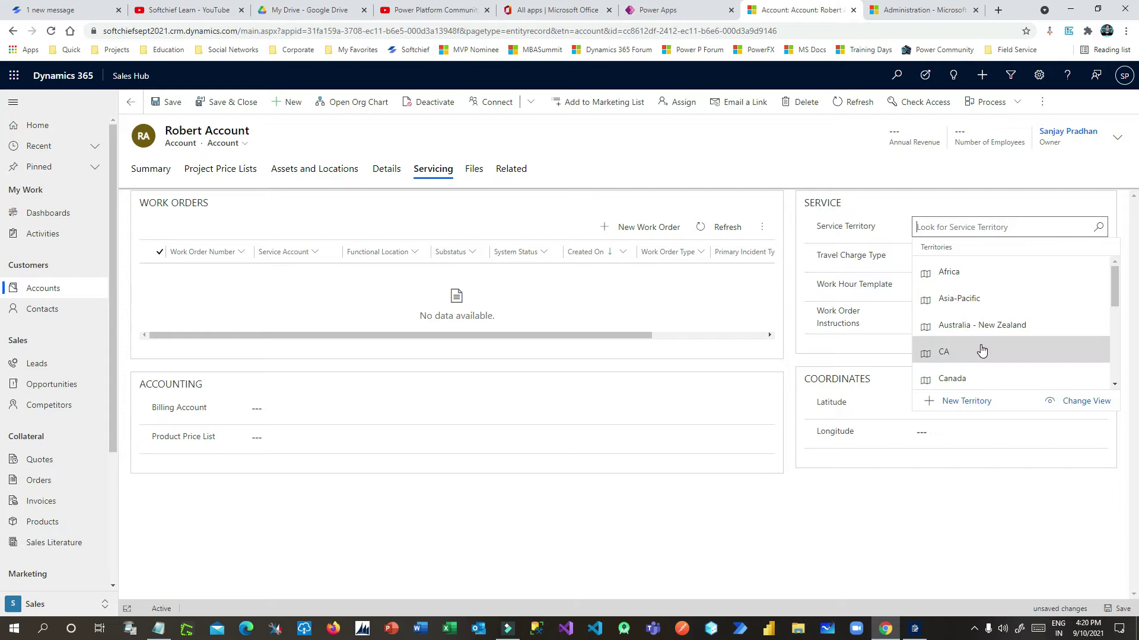
pyautogui.click(981, 350)
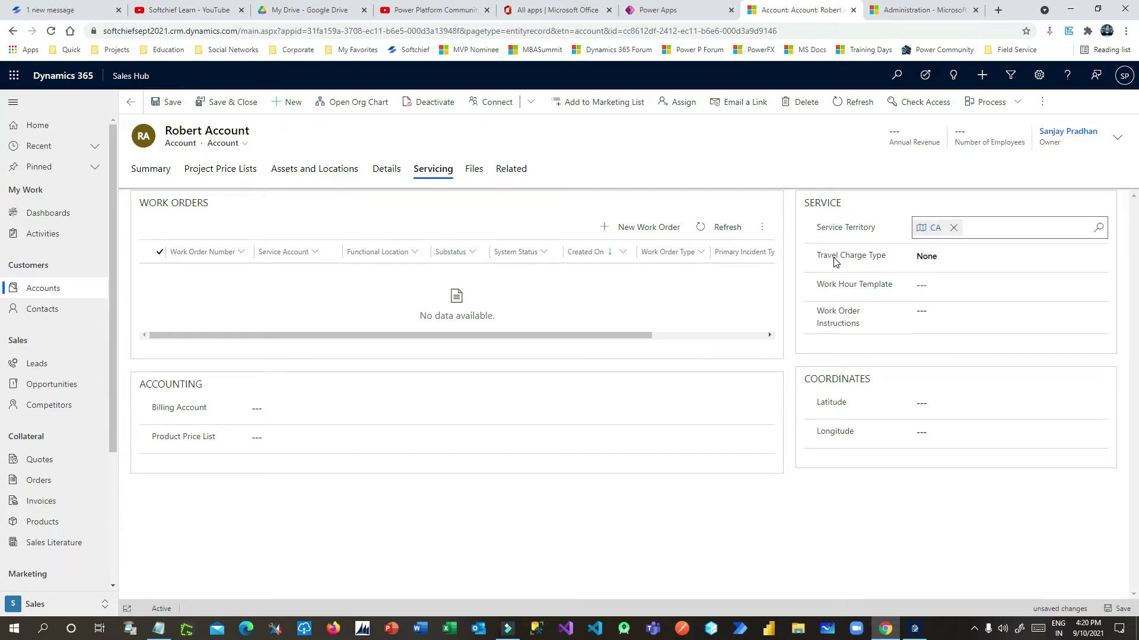
pyautogui.click(955, 261)
pyautogui.click(952, 284)
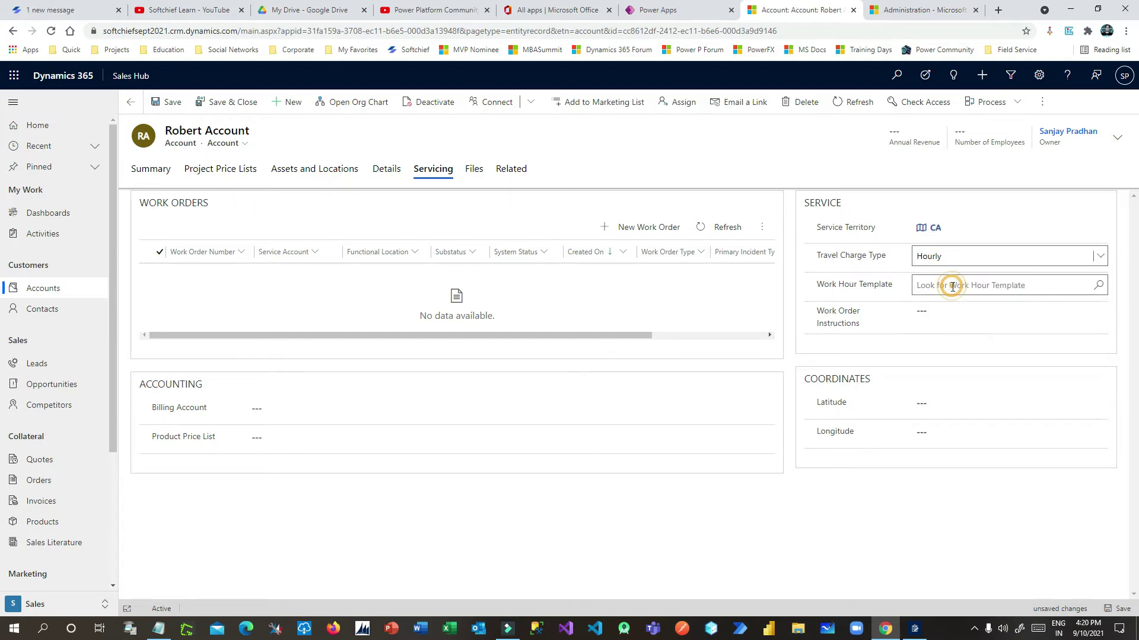
pyautogui.click(922, 286)
pyautogui.click(846, 285)
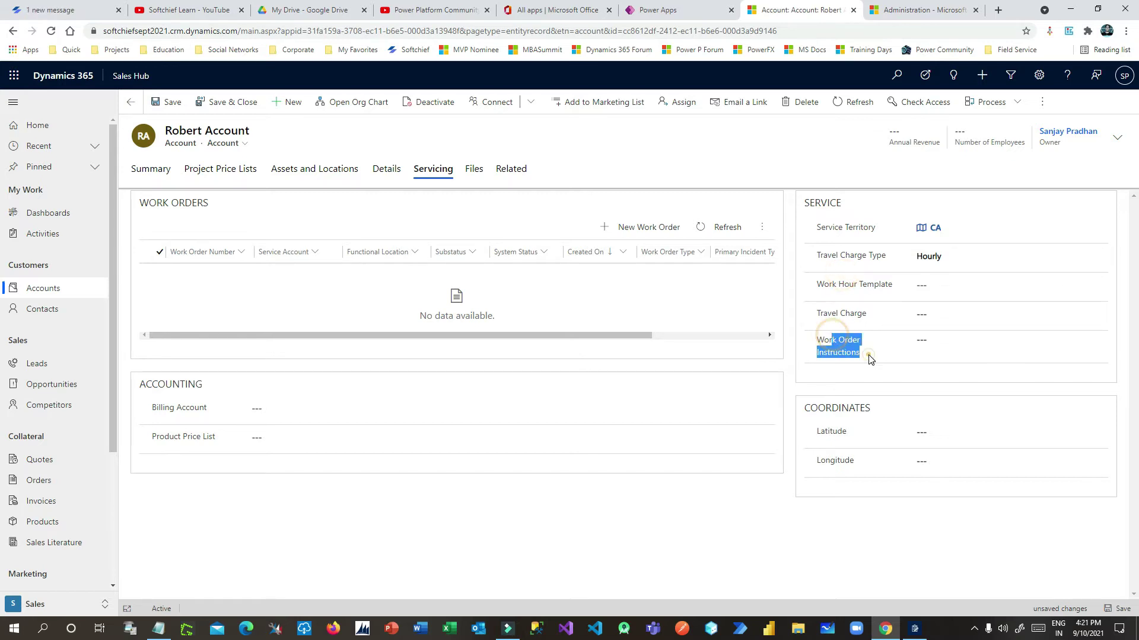
# Select the contents of the Latitude field
pyautogui.click(925, 435)
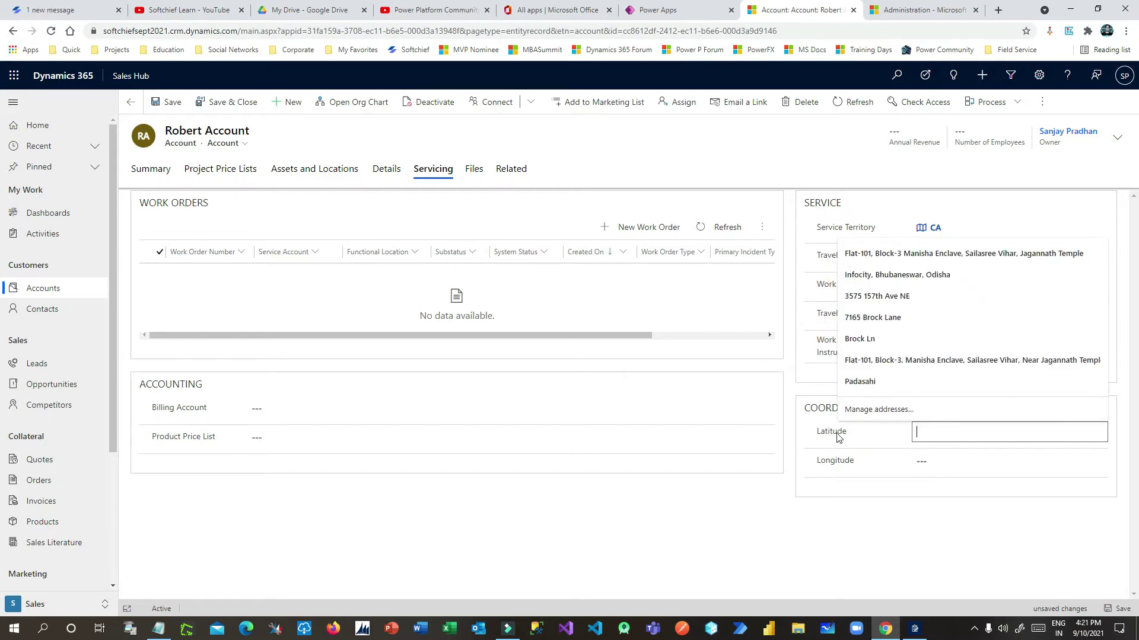
pyautogui.moveTo(825, 432); pyautogui.dragTo(867, 470)
pyautogui.click(865, 468)
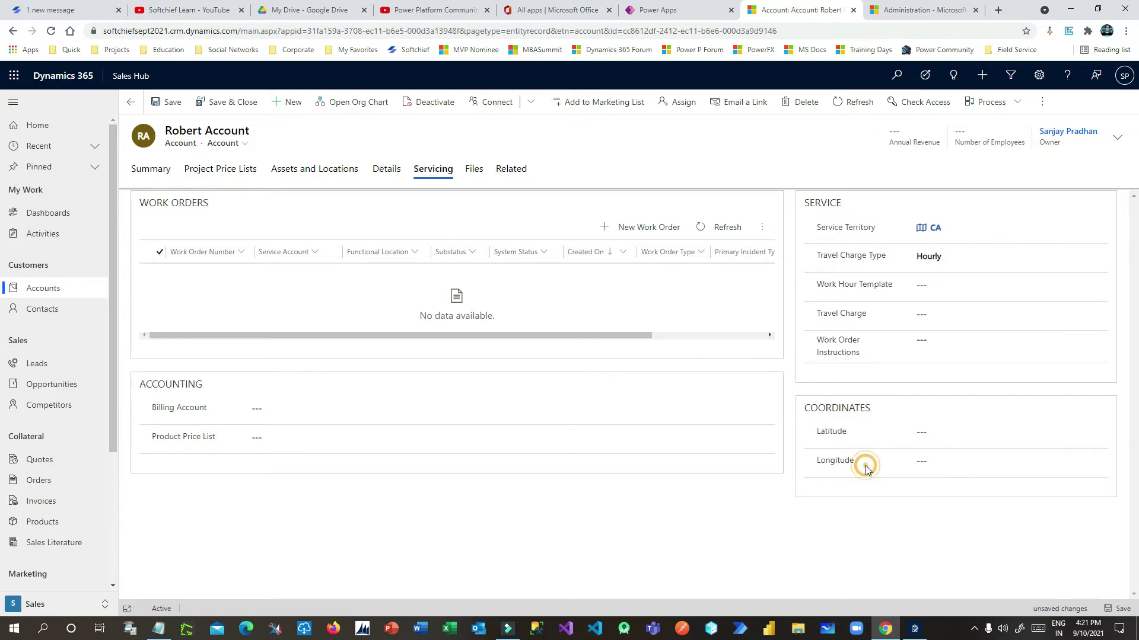
pyautogui.moveTo(820, 431); pyautogui.dragTo(862, 461)
pyautogui.click(862, 460)
# Geocode the account address from the first suggestion, giving latitude 47.62579 and longitude -122.13071
pyautogui.click(1042, 103)
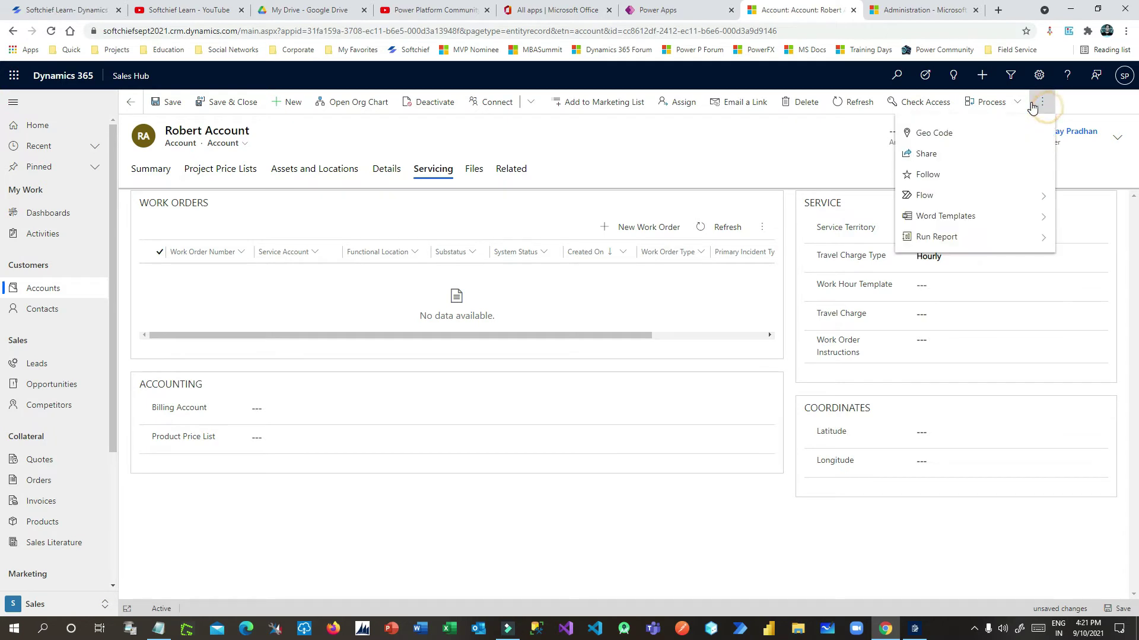
pyautogui.click(962, 134)
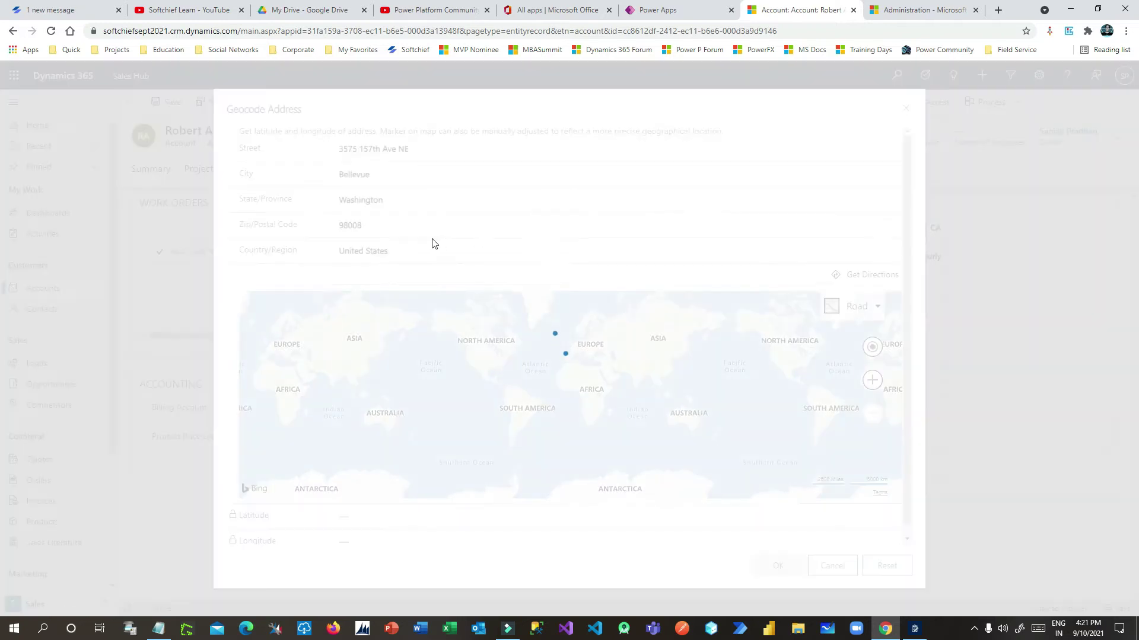
pyautogui.click(565, 172)
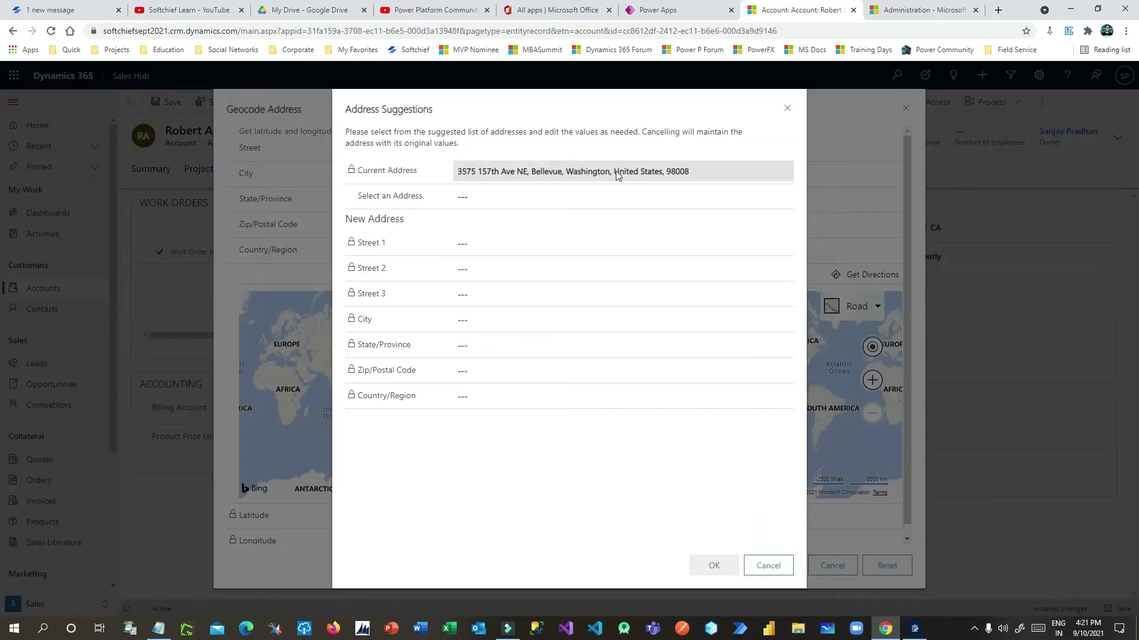
pyautogui.moveTo(564, 172); pyautogui.dragTo(693, 175)
pyautogui.click(693, 176)
pyautogui.click(490, 197)
pyautogui.click(491, 224)
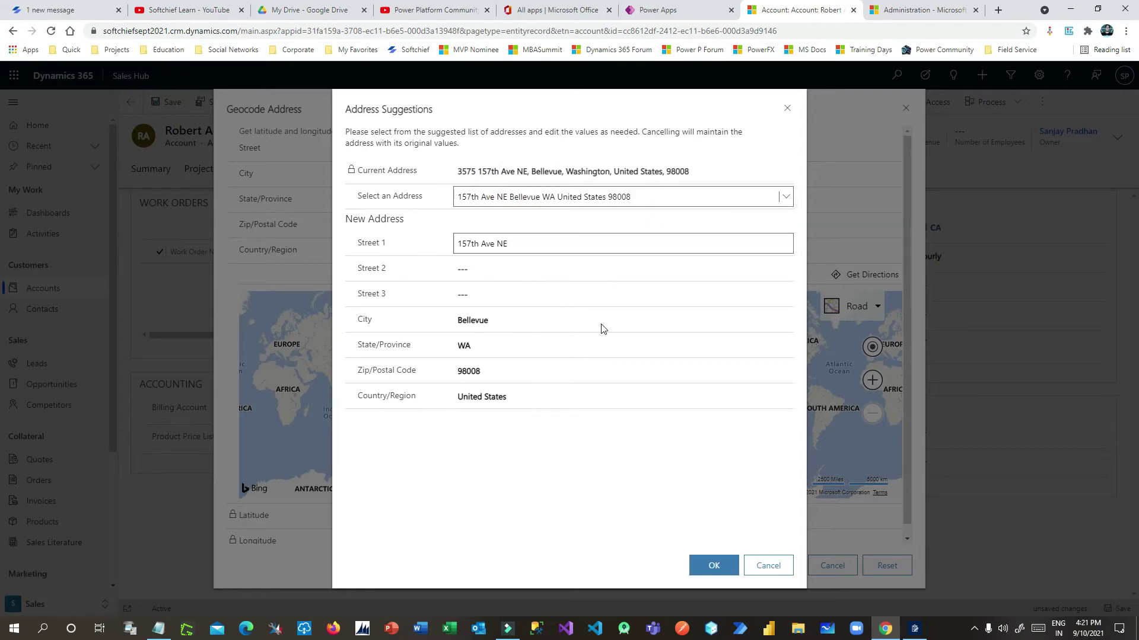
pyautogui.click(713, 566)
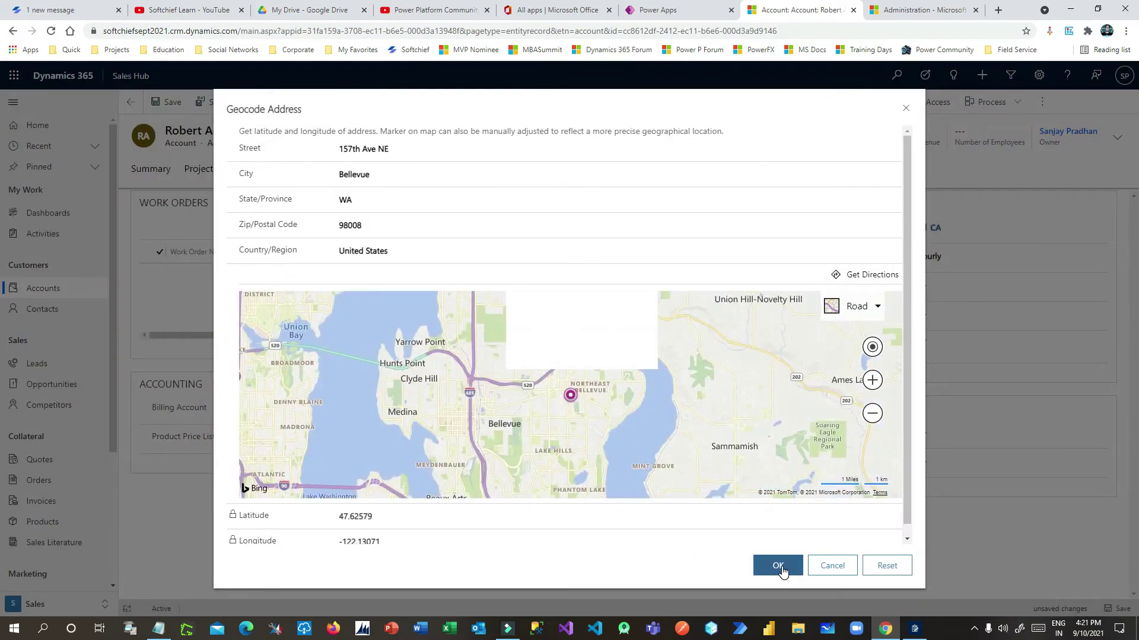
pyautogui.click(778, 566)
# Save the account with its new coordinates
pyautogui.moveTo(928, 431); pyautogui.dragTo(952, 484)
pyautogui.click(939, 501)
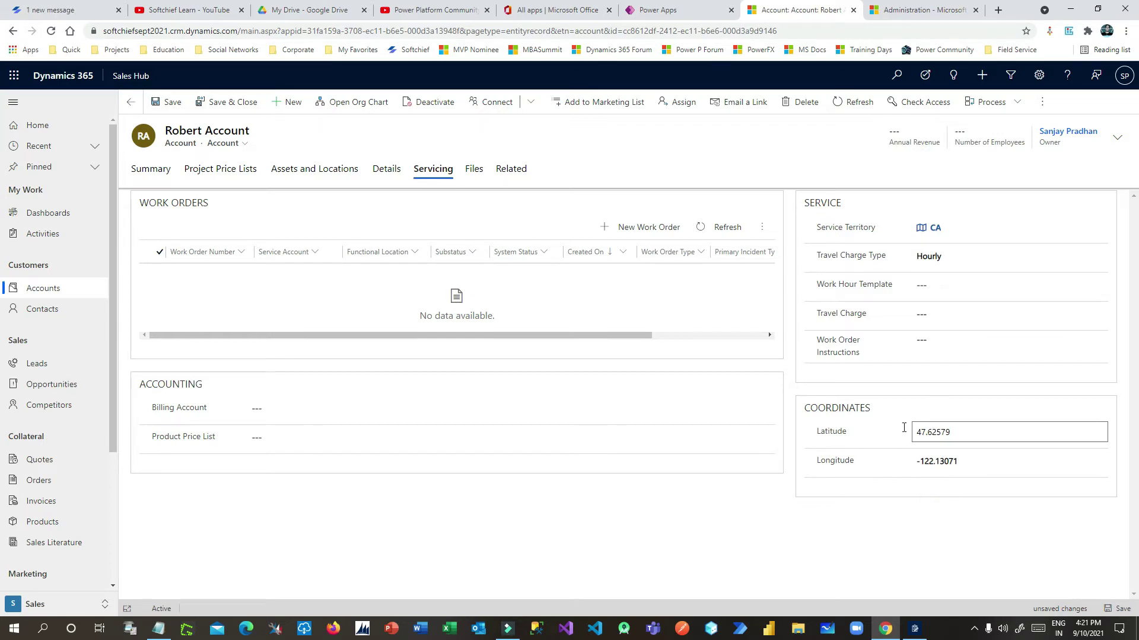
pyautogui.click(167, 102)
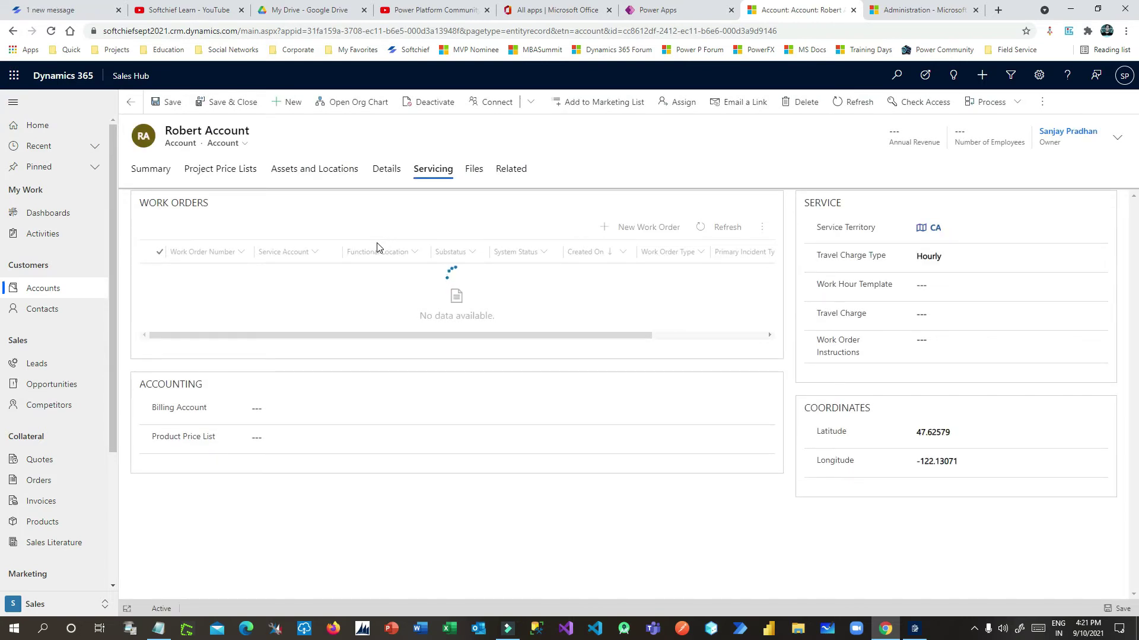
# Enter 'imp account' as the Work Order Instructions and save
pyautogui.click(967, 342)
pyautogui.write('imp account')
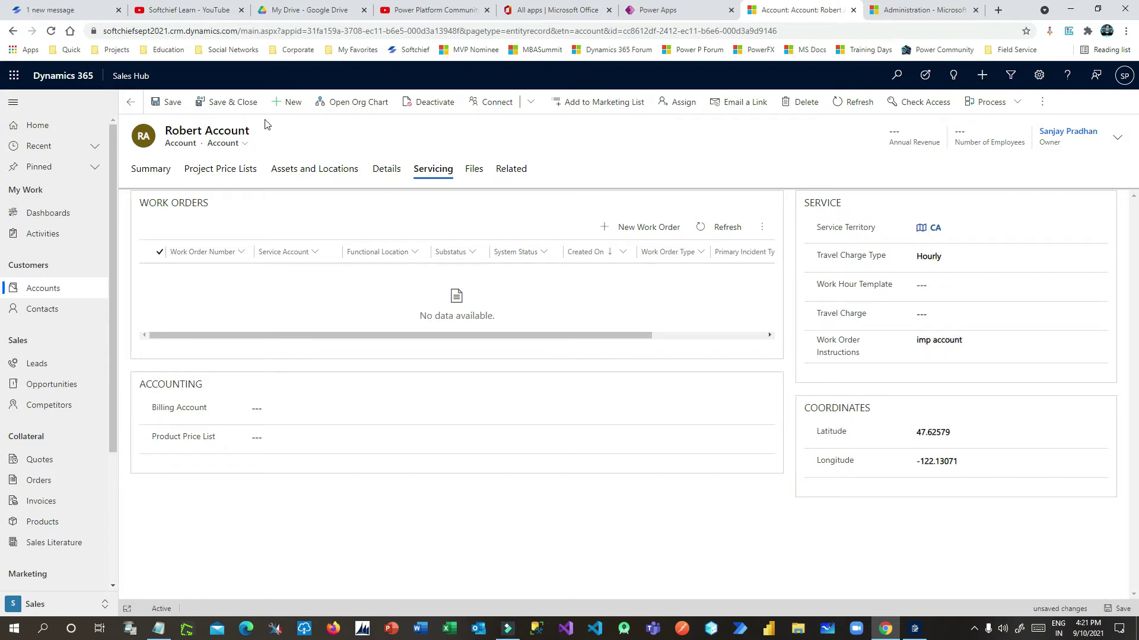
pyautogui.click(169, 102)
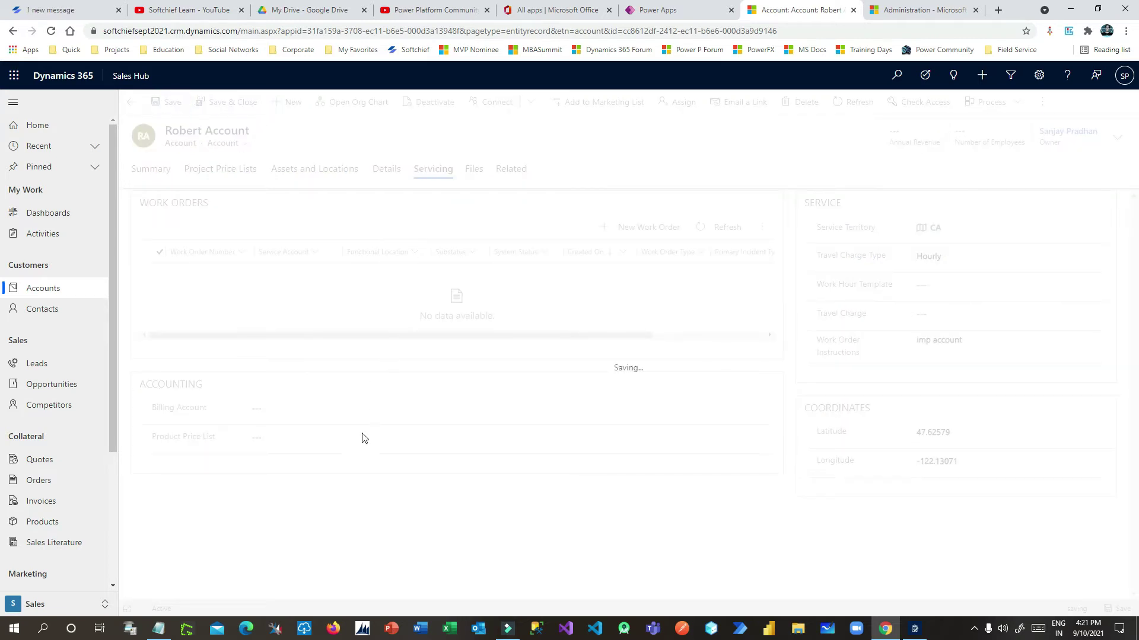
# Set the Product Price List to Retail and save the account
pyautogui.click(296, 408)
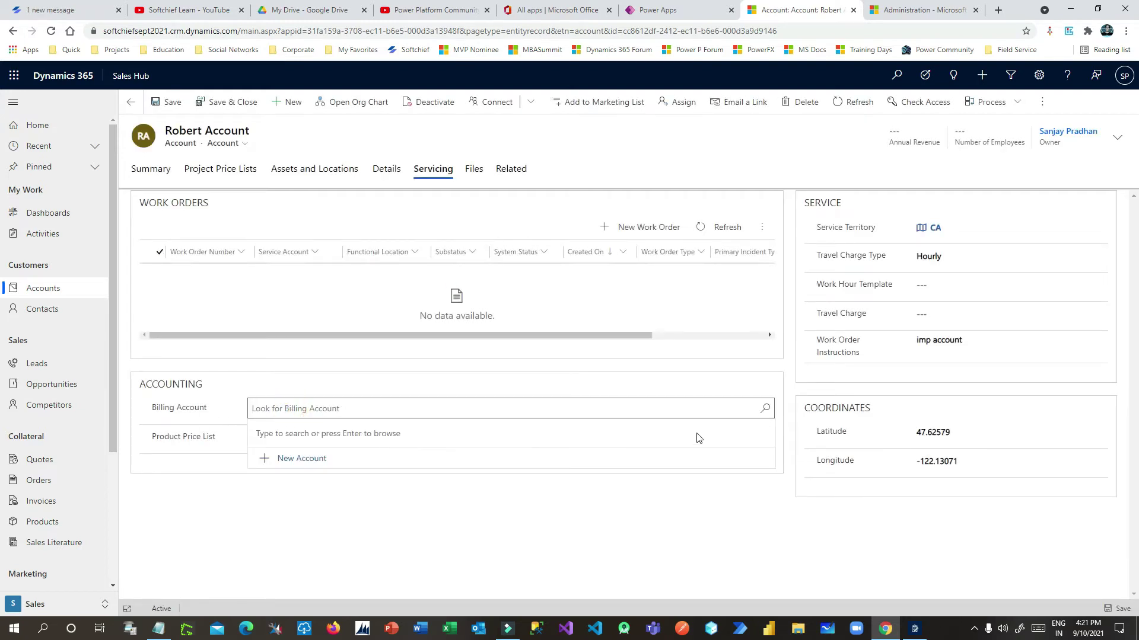
pyautogui.click(765, 411)
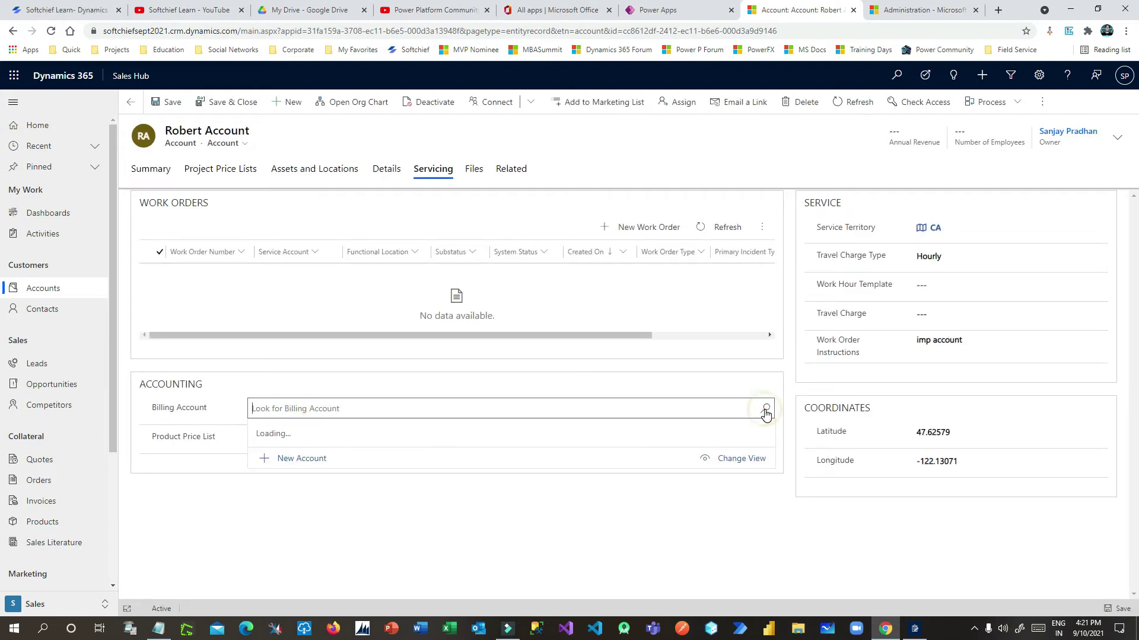
pyautogui.click(150, 474)
pyautogui.click(277, 435)
pyautogui.click(759, 441)
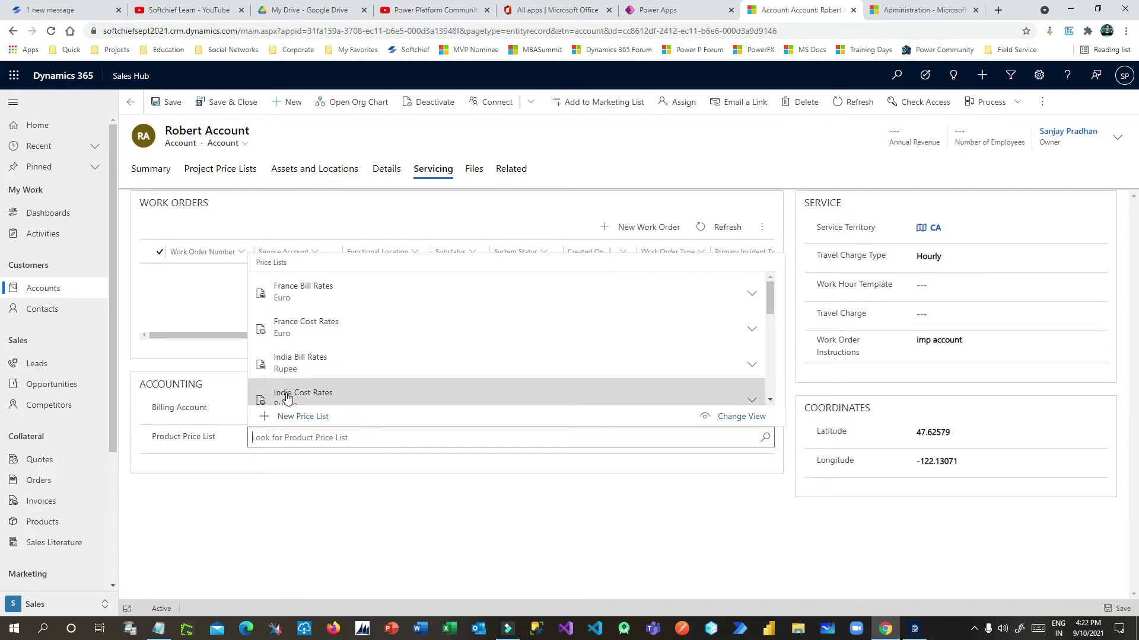
pyautogui.scroll(-2, 342, 326)
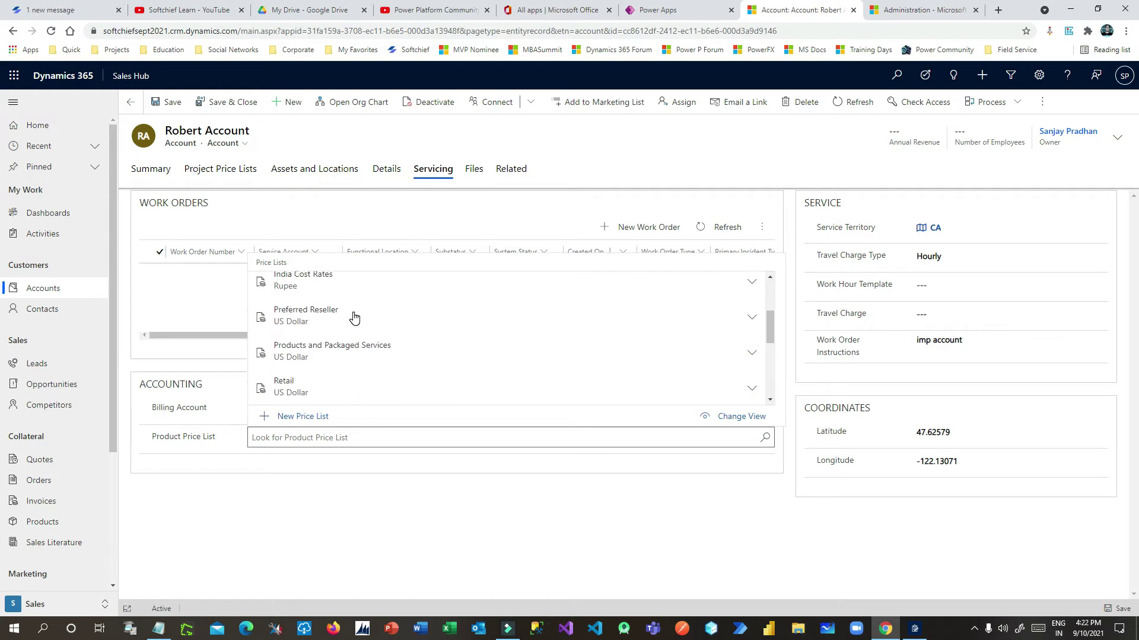
pyautogui.click(326, 386)
pyautogui.click(169, 102)
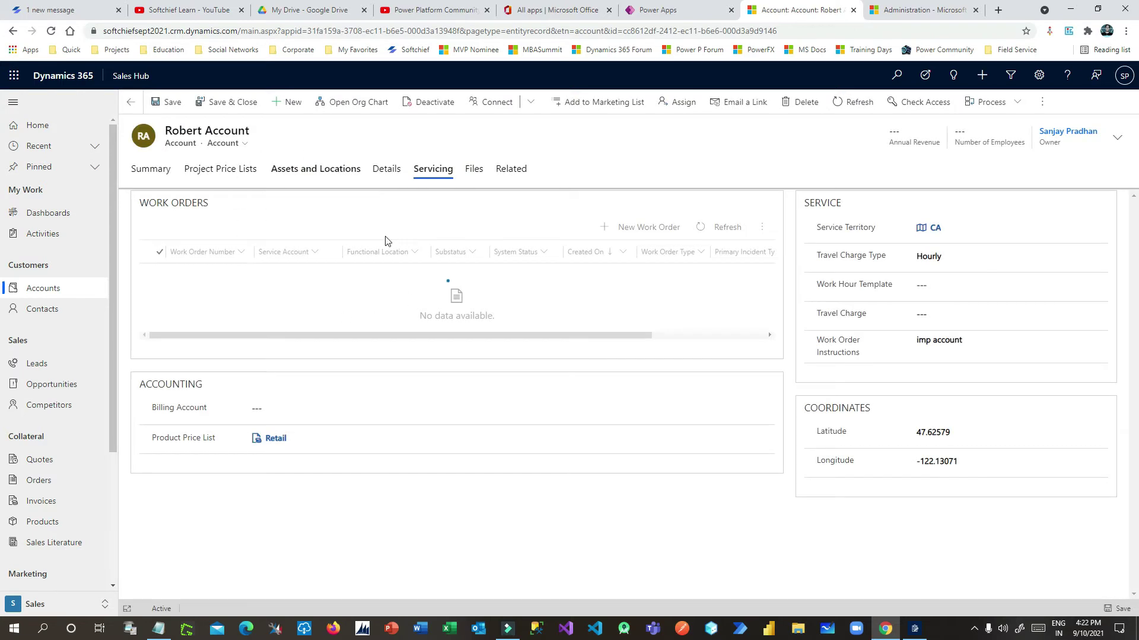
# Set the contact's Account Name to the newly created account and save the contact
pyautogui.click(54, 310)
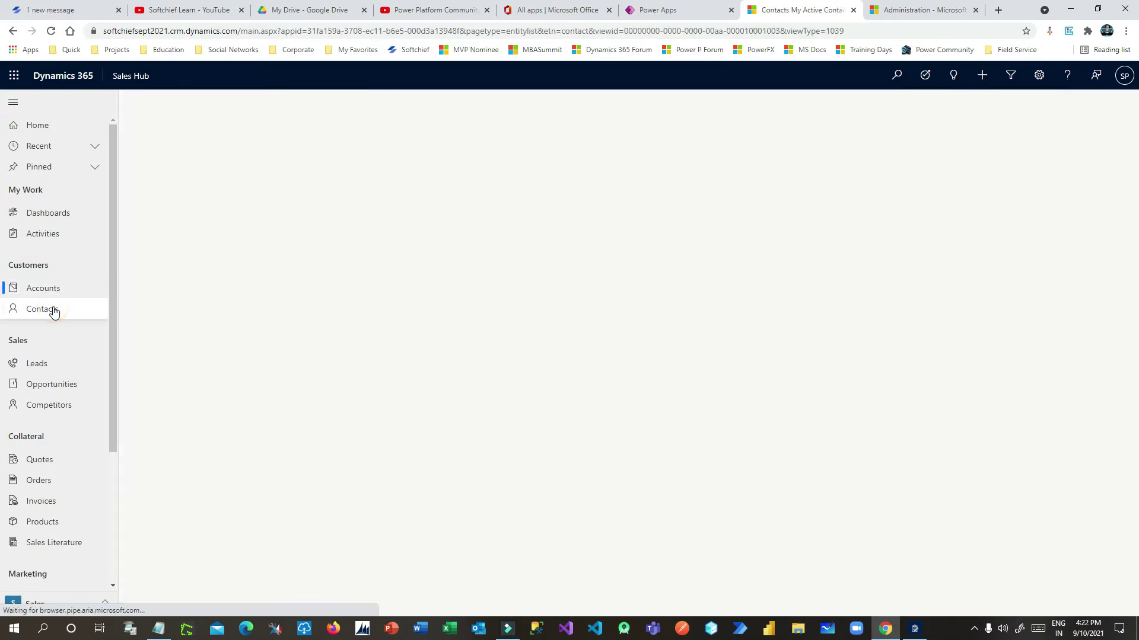
pyautogui.click(209, 207)
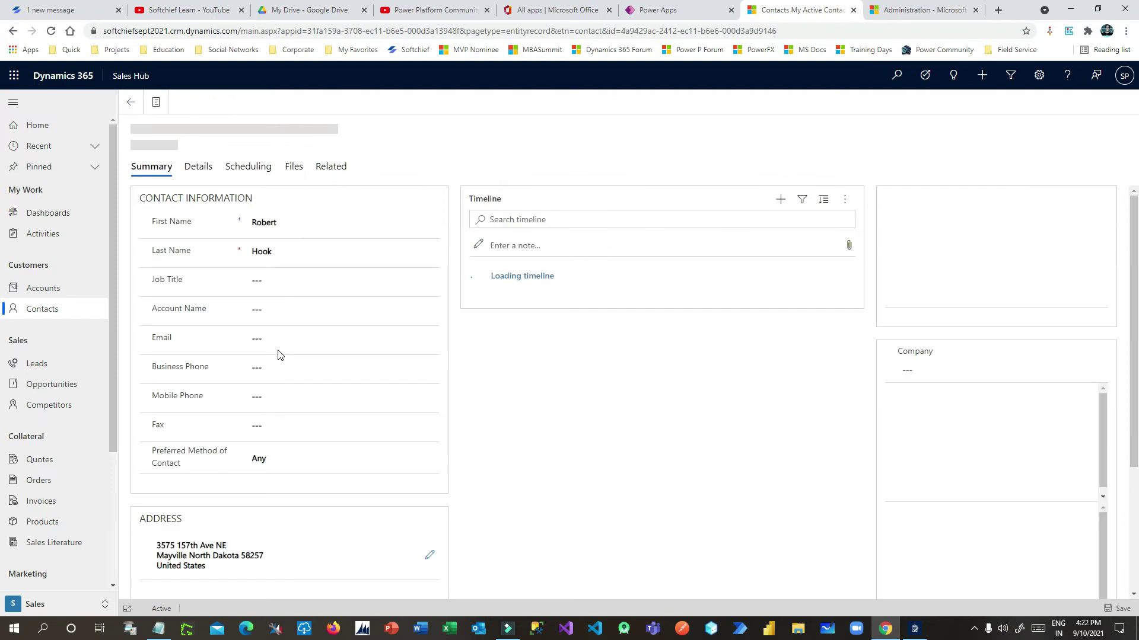
pyautogui.click(297, 310)
pyautogui.click(319, 351)
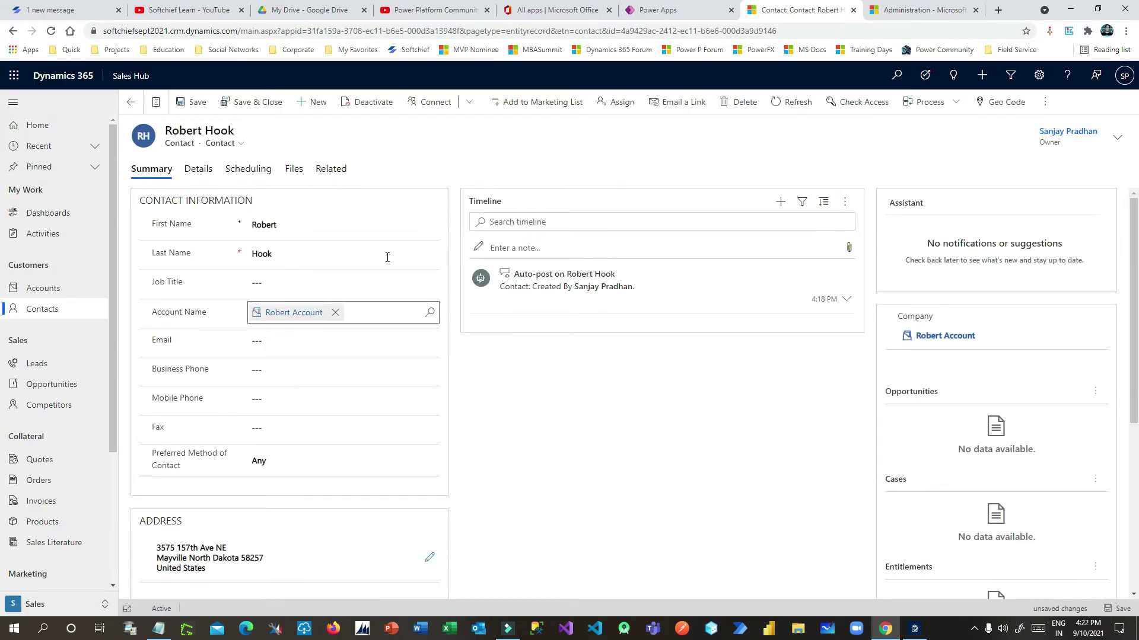
pyautogui.click(191, 102)
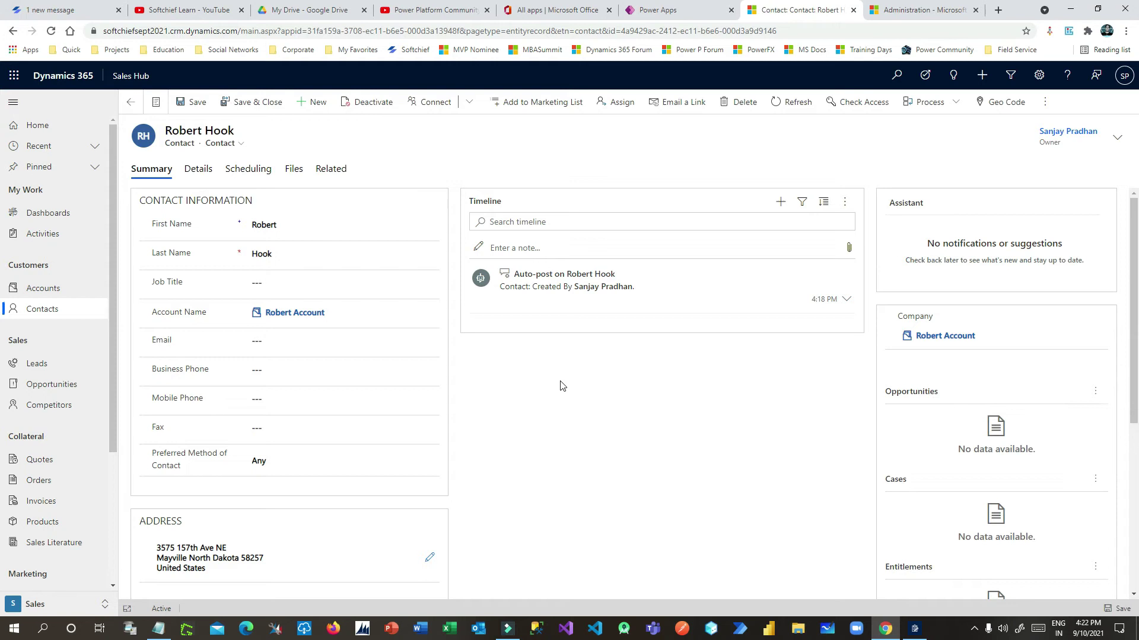
pyautogui.scroll(-4, 563, 386)
pyautogui.scroll(4, 563, 386)
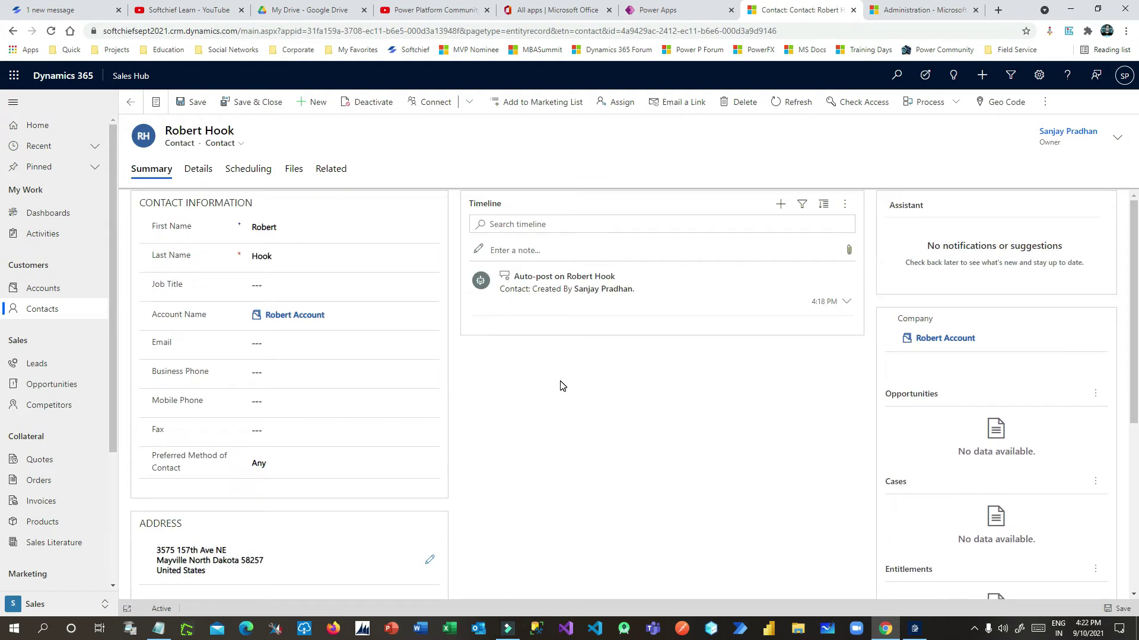
# Open the contact's Scheduling details and inspect the latitude and address fields
pyautogui.click(226, 173)
pyautogui.click(278, 217)
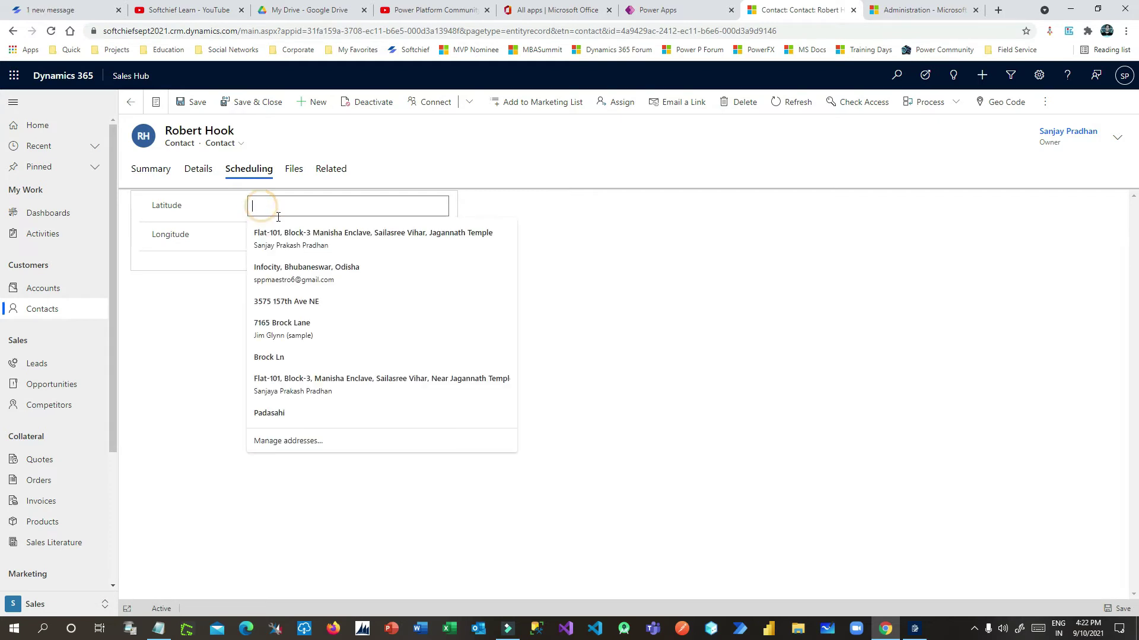
pyautogui.click(225, 273)
pyautogui.moveTo(160, 200); pyautogui.dragTo(180, 247)
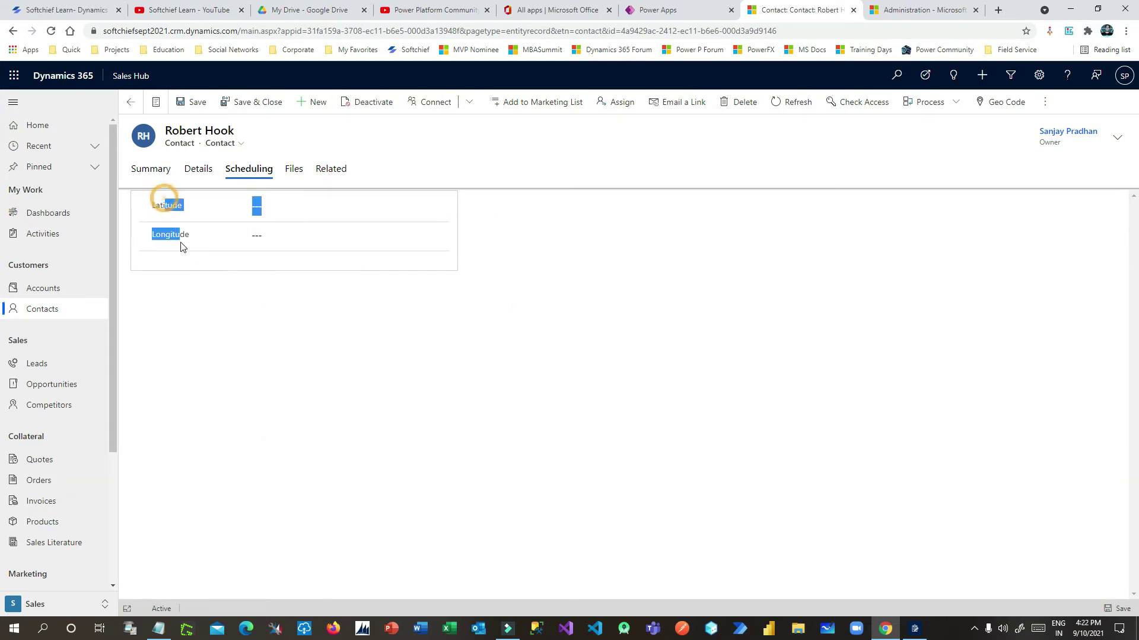
pyautogui.click(229, 333)
# Geocode the contact to the Mayville address (47.45815, -97.19890), then save and close
pyautogui.click(1041, 103)
pyautogui.click(1001, 104)
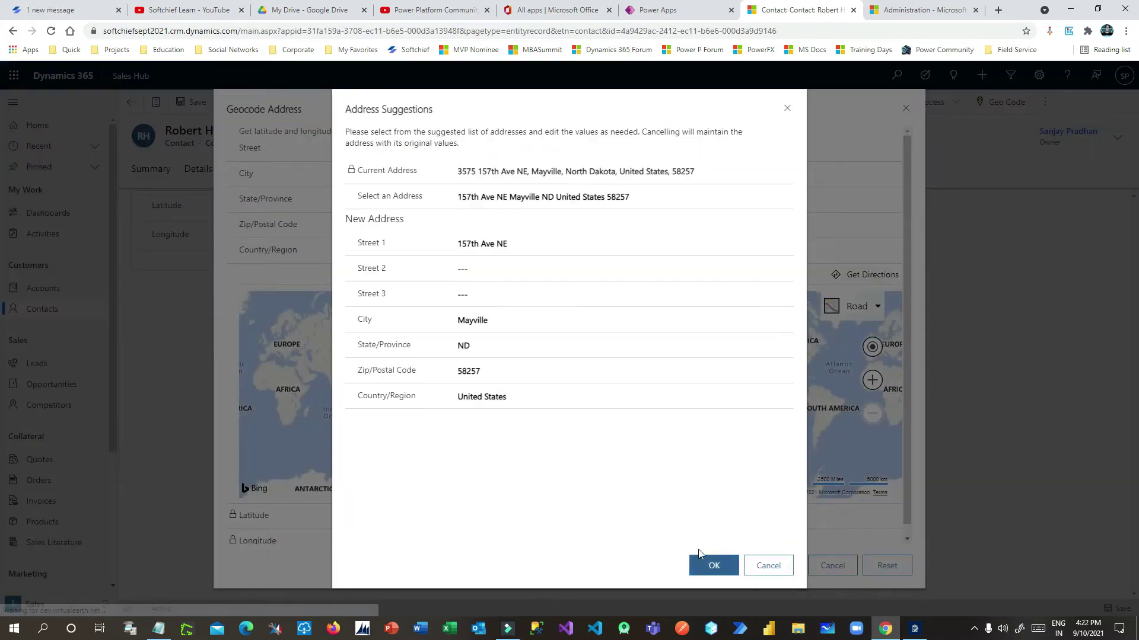
pyautogui.click(714, 564)
pyautogui.click(772, 564)
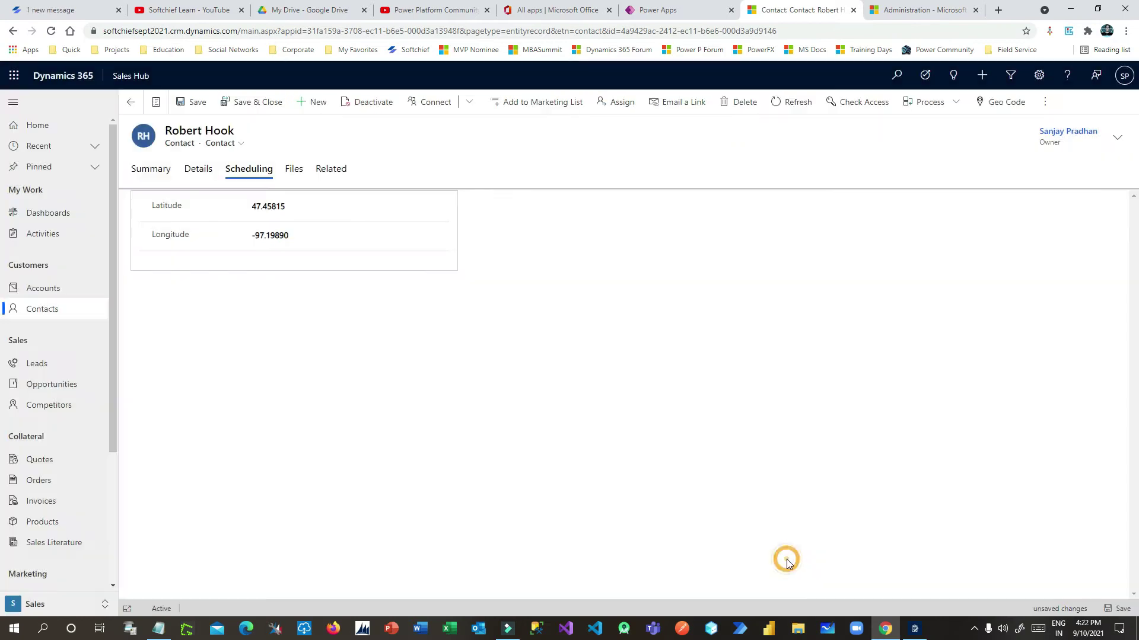
pyautogui.click(245, 103)
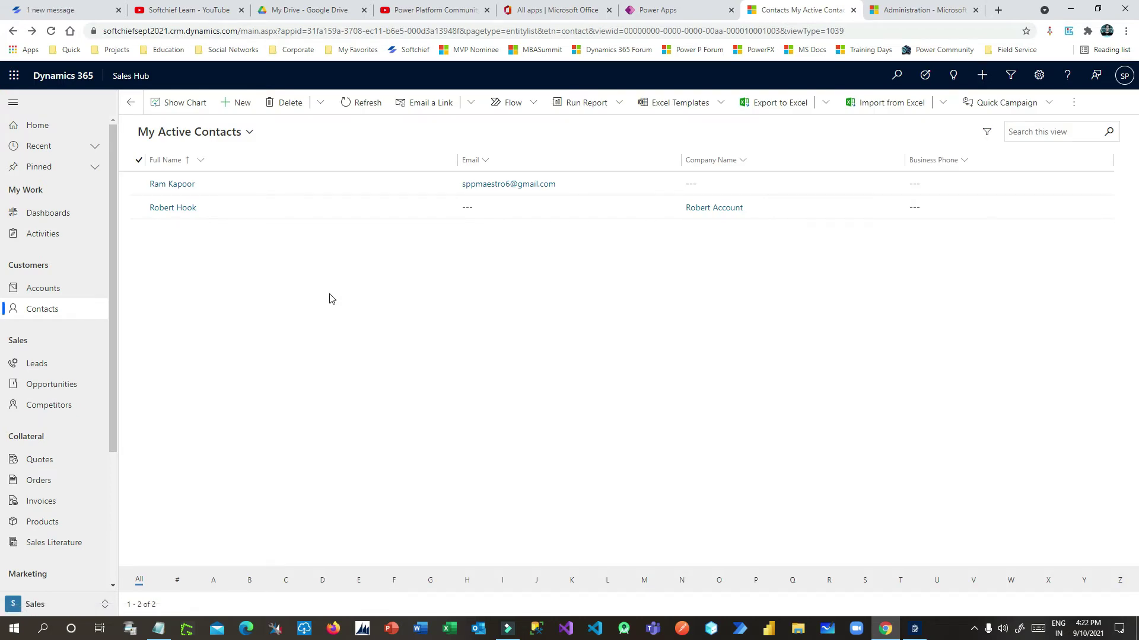
# Show the opportunities list in the Open Opportunities view and start a new opportunity
pyautogui.moveTo(115, 388); pyautogui.dragTo(113, 408)
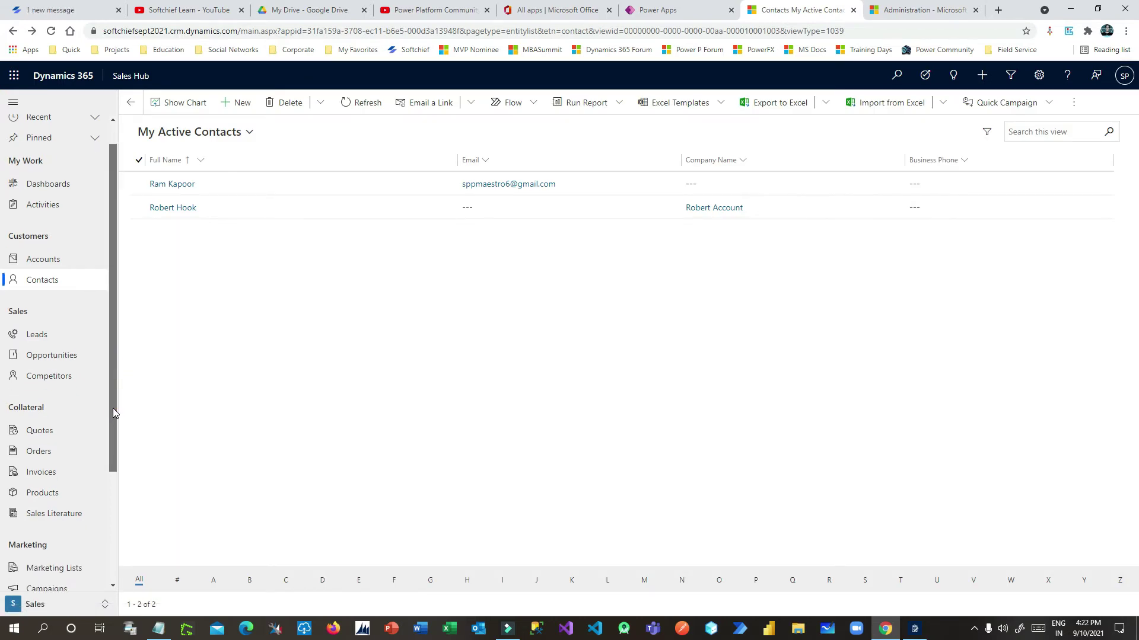
pyautogui.click(53, 356)
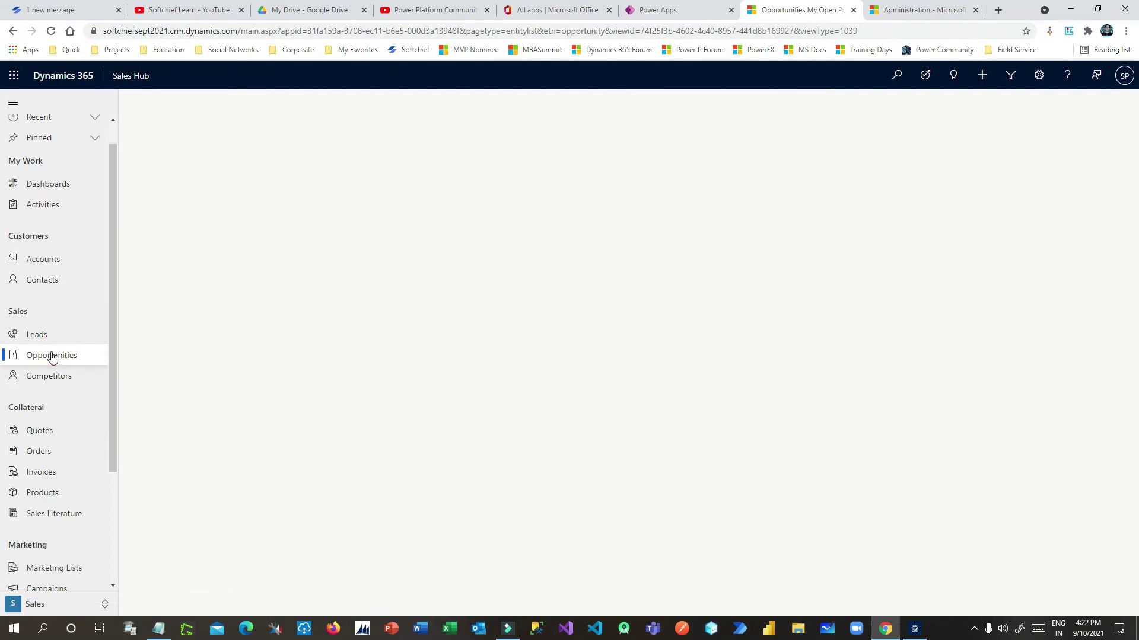
pyautogui.click(349, 131)
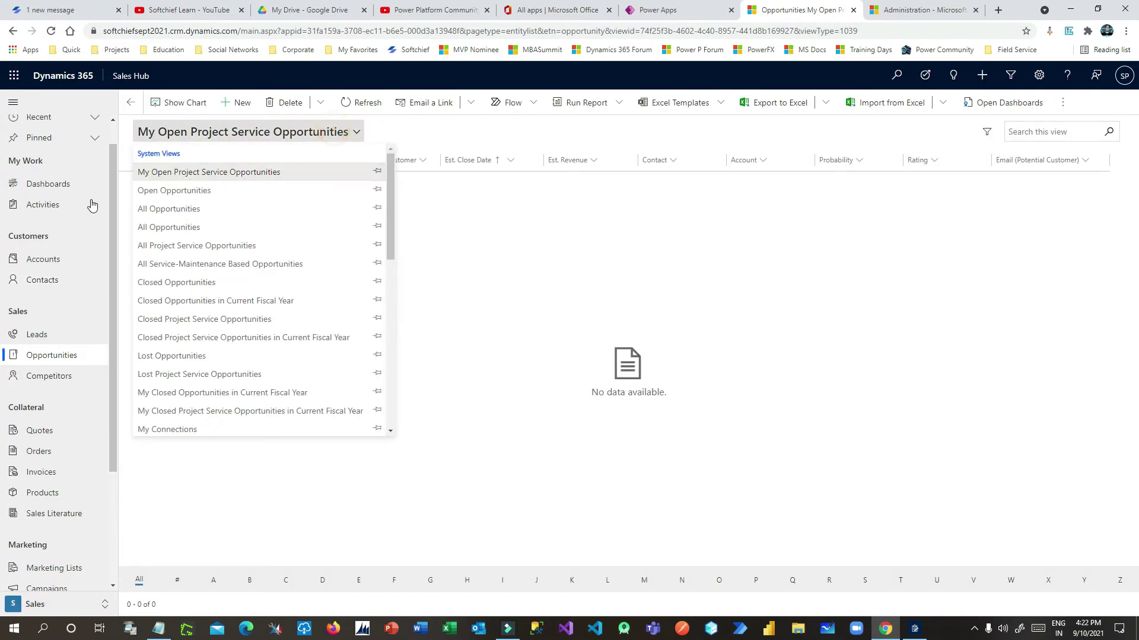
pyautogui.click(193, 192)
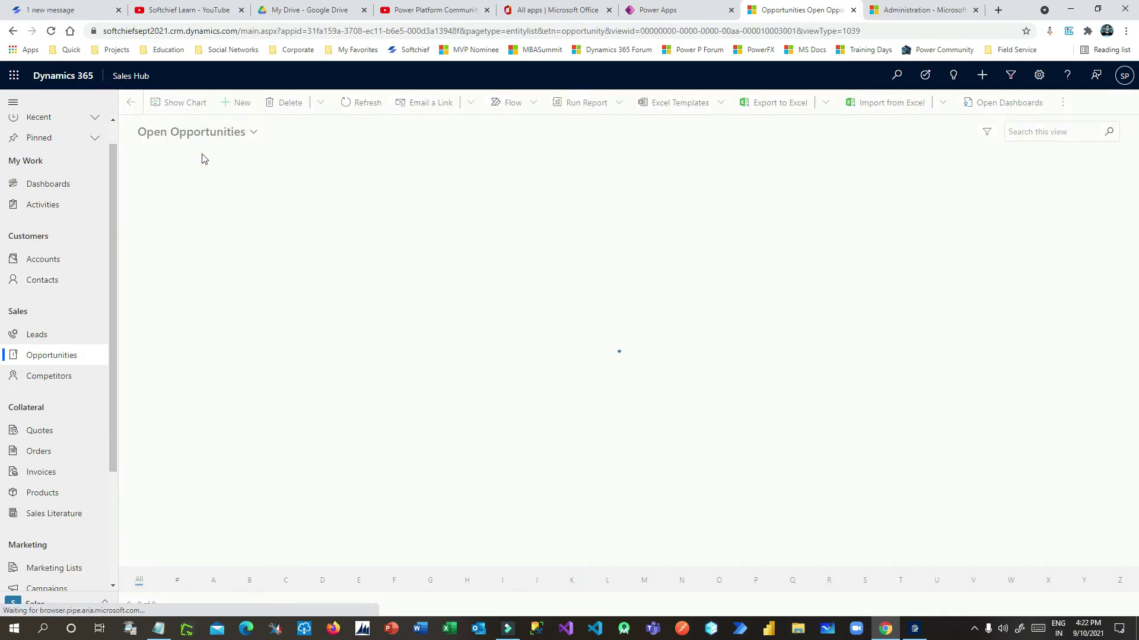
pyautogui.click(236, 106)
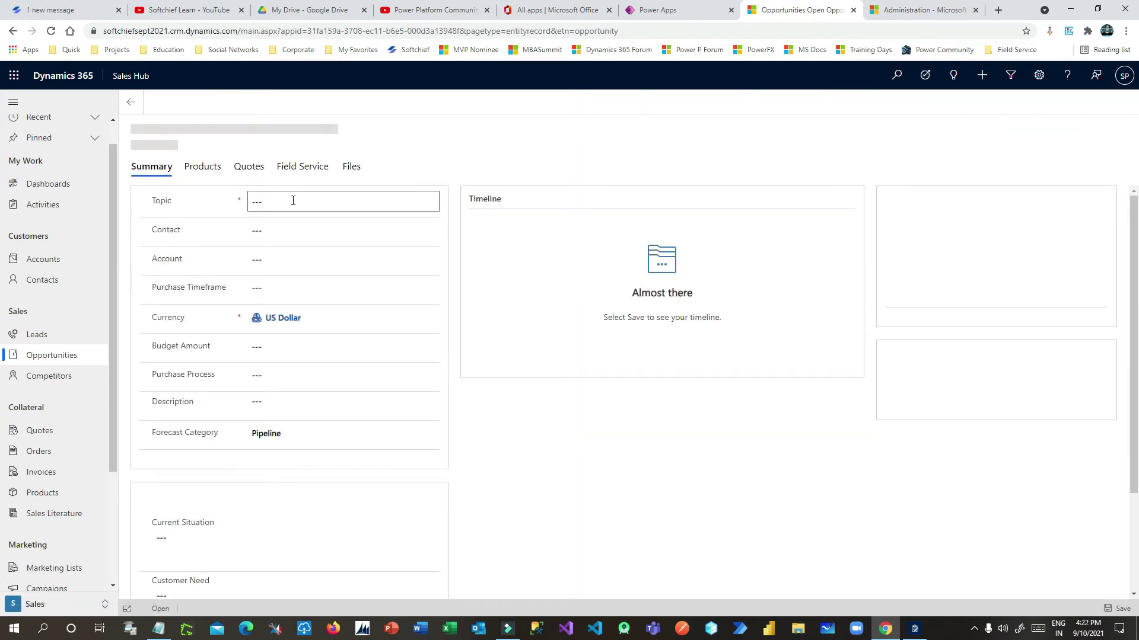
# Enter 'Armband' as the opportunity topic and type 'Robert' into the next field
pyautogui.click(311, 206)
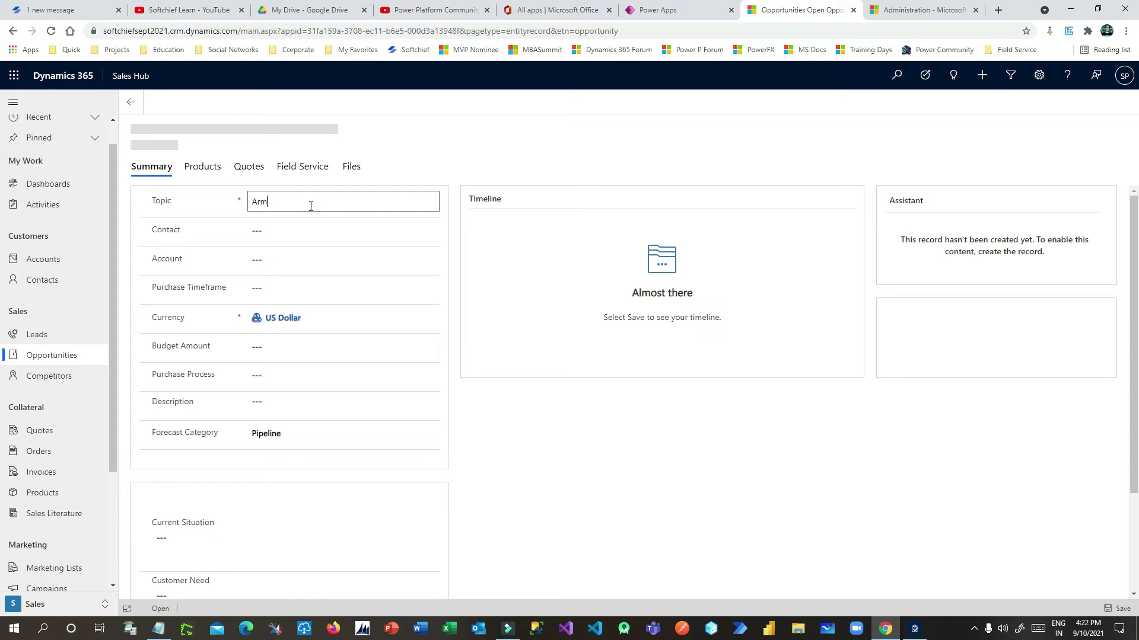
pyautogui.write('Armband')
pyautogui.press('Tab')
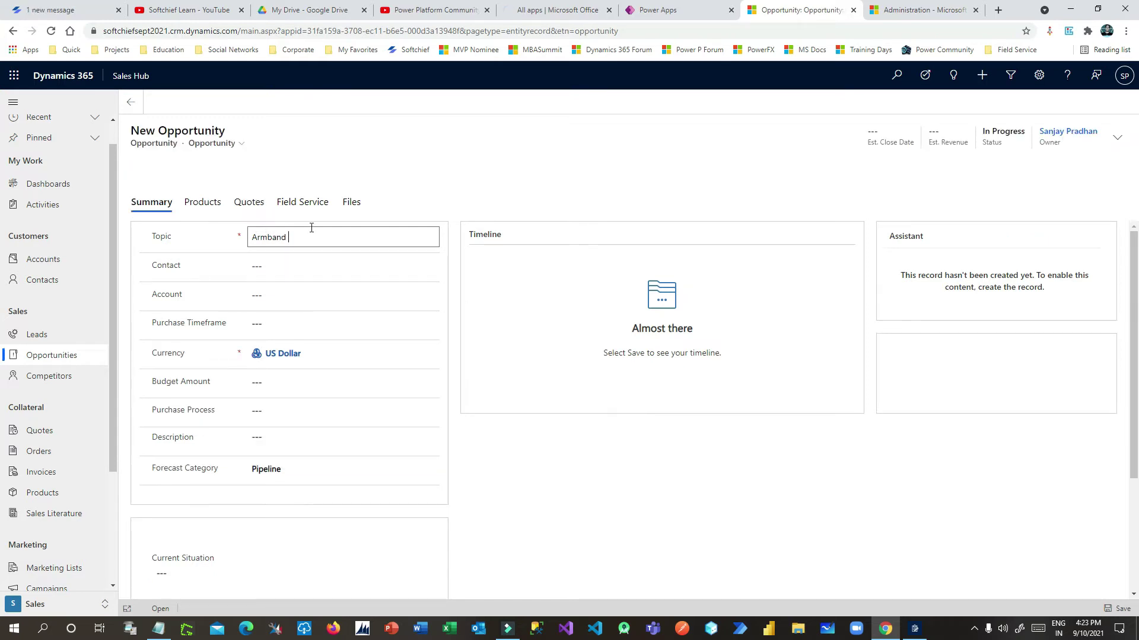
pyautogui.write('Rober')
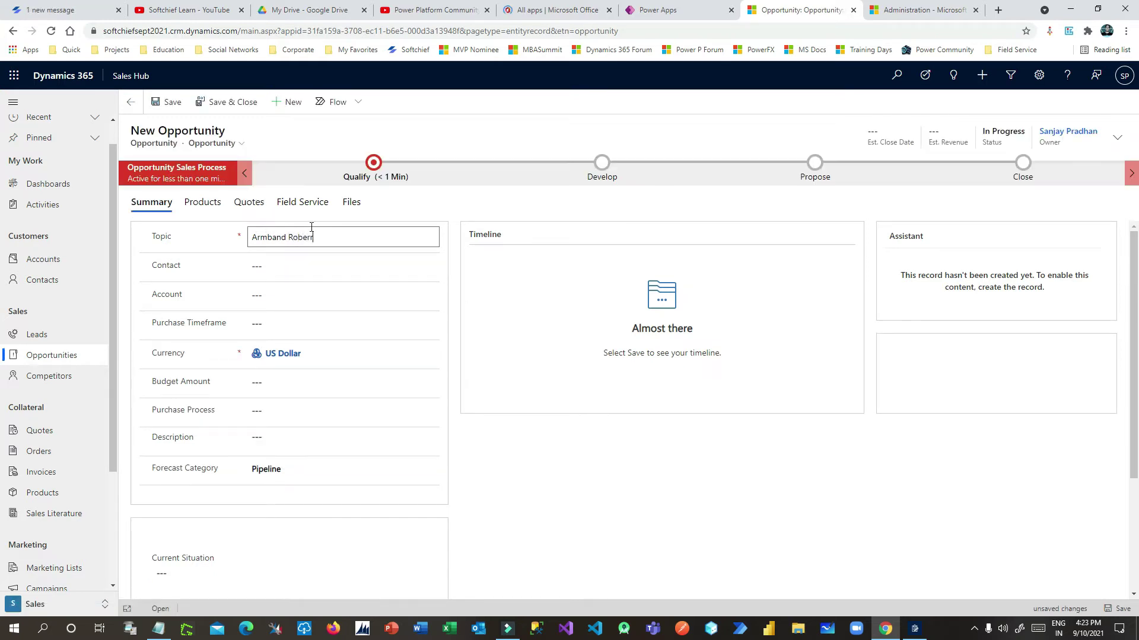
pyautogui.write('t')
pyautogui.press('Tab')
# Pick the contact and Robert Account, set Purchase Timeframe to Immediate, and save
pyautogui.click(190, 279)
pyautogui.click(316, 308)
pyautogui.click(346, 297)
pyautogui.click(314, 334)
pyautogui.click(287, 325)
pyautogui.click(284, 338)
pyautogui.click(456, 432)
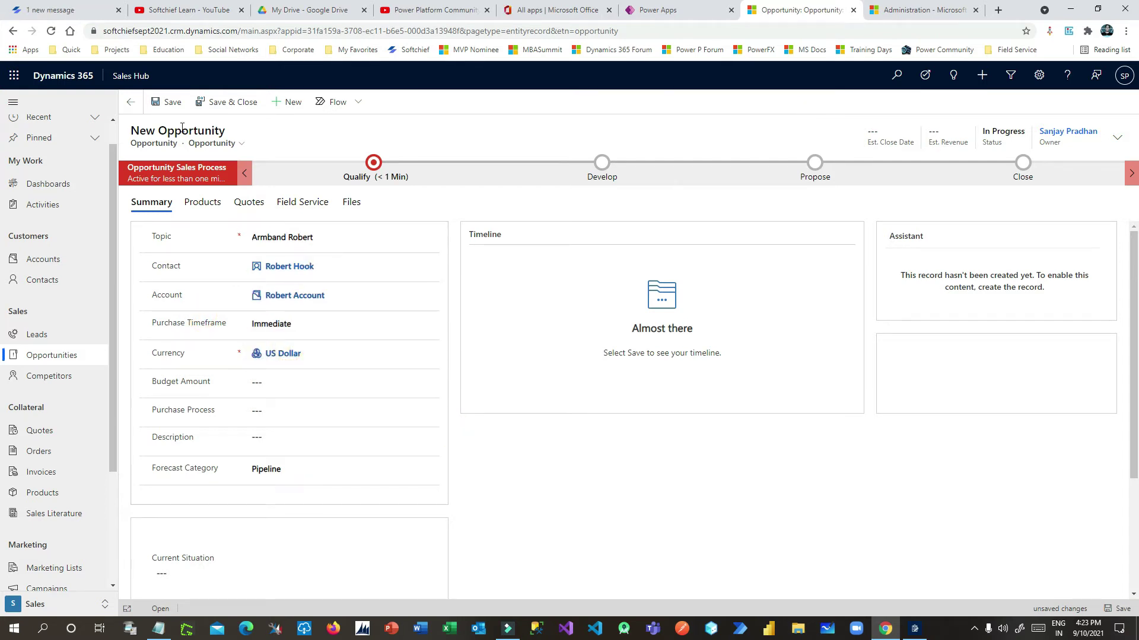
pyautogui.hotkey('ctrl', 's')
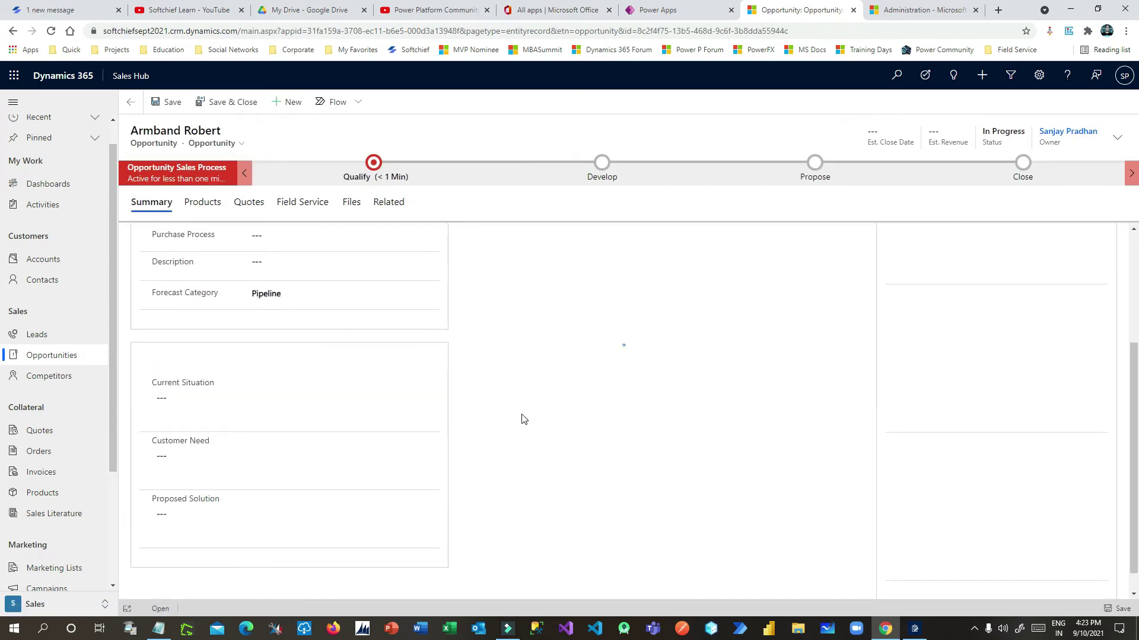
pyautogui.scroll(-3, 523, 419)
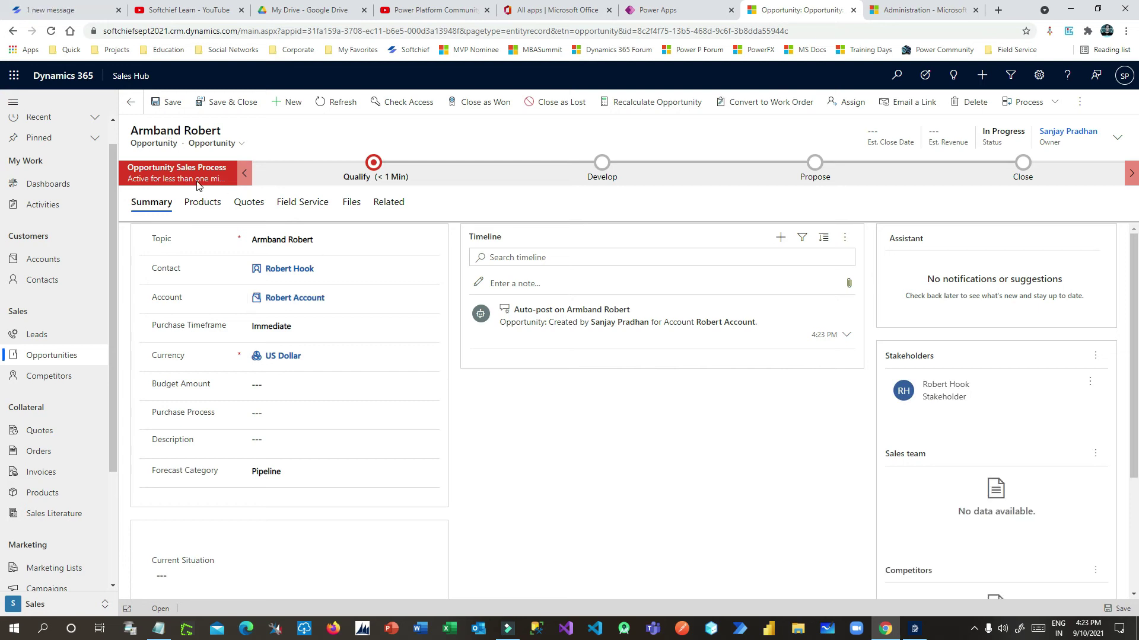
# Set the opportunity's price list to Retail and revenue to System Calculated, then save
pyautogui.click(203, 205)
pyautogui.click(327, 241)
pyautogui.click(613, 239)
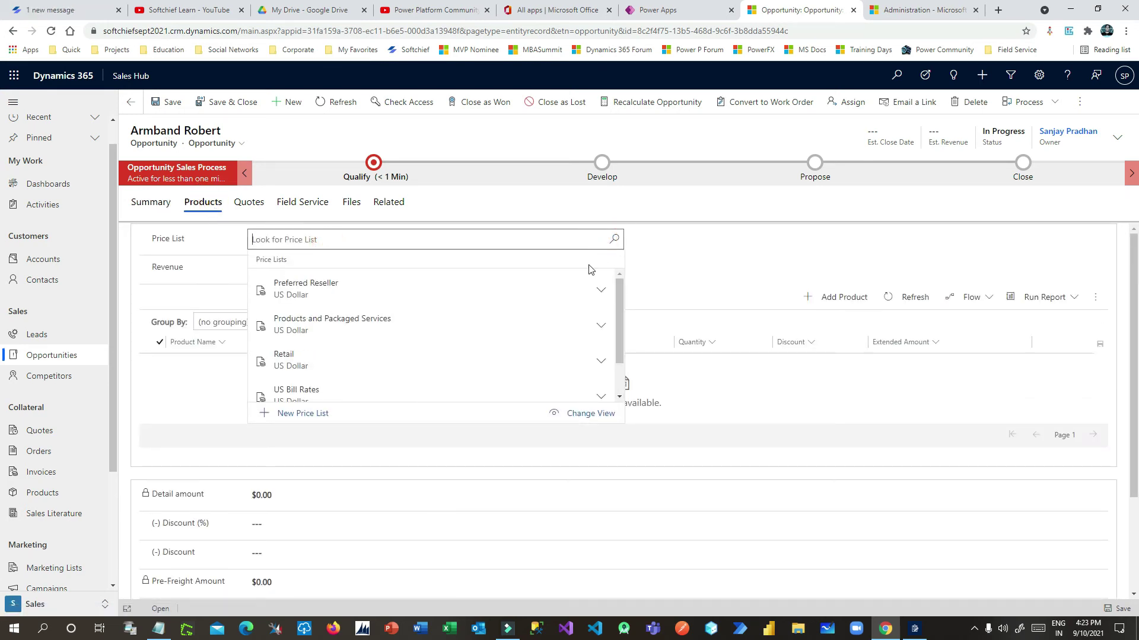
pyautogui.scroll(-1, 415, 338)
pyautogui.click(377, 320)
pyautogui.click(320, 271)
pyautogui.click(285, 296)
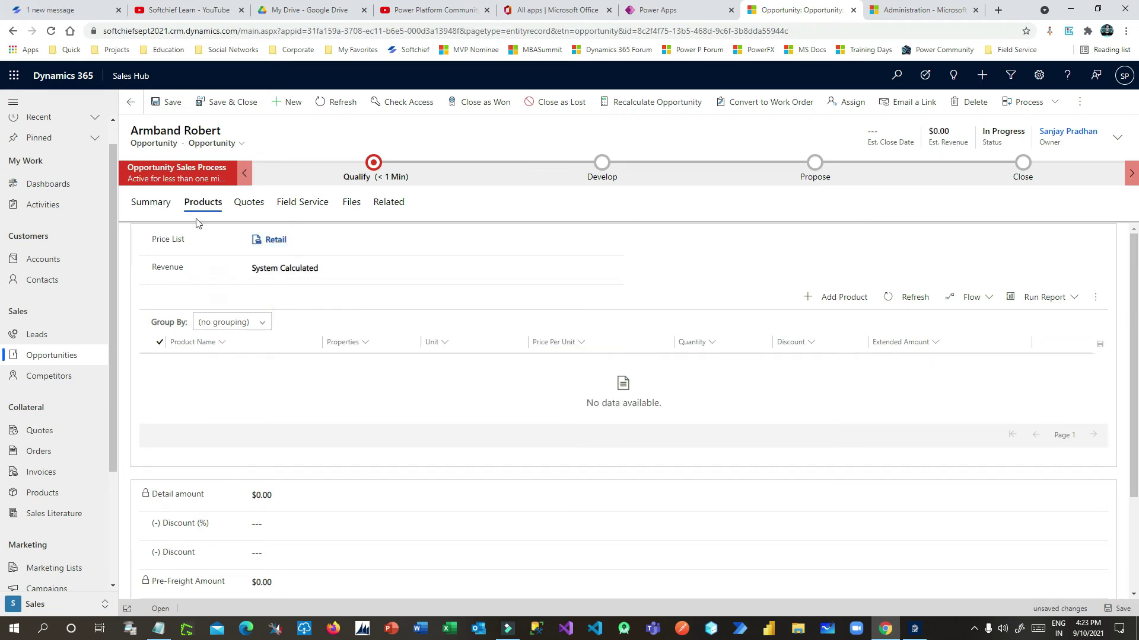
pyautogui.click(180, 111)
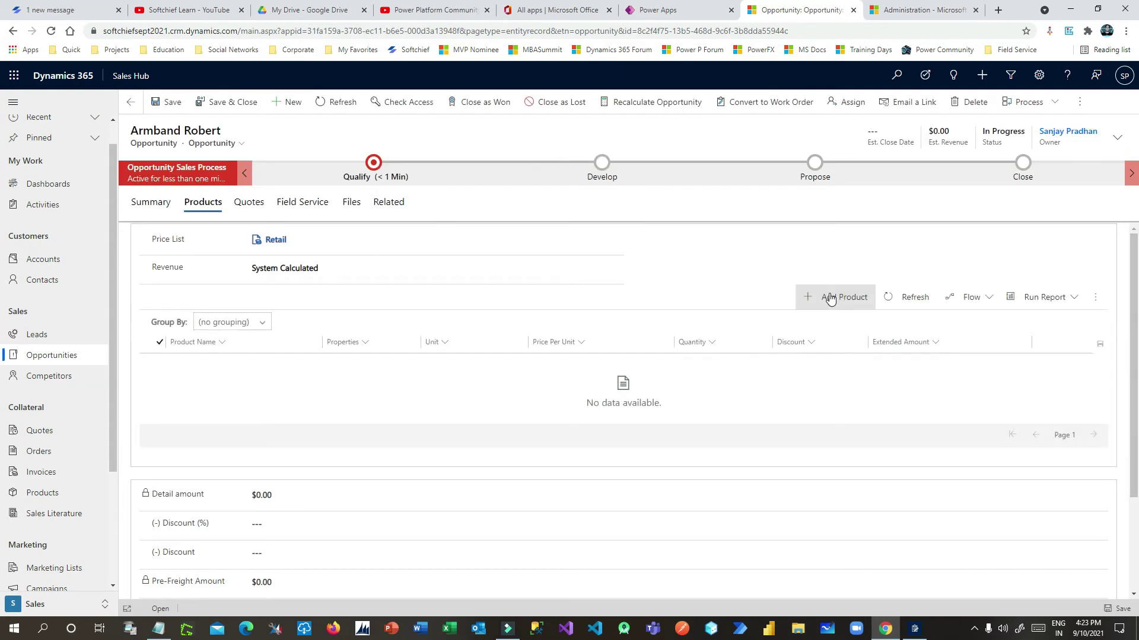
pyautogui.click(847, 298)
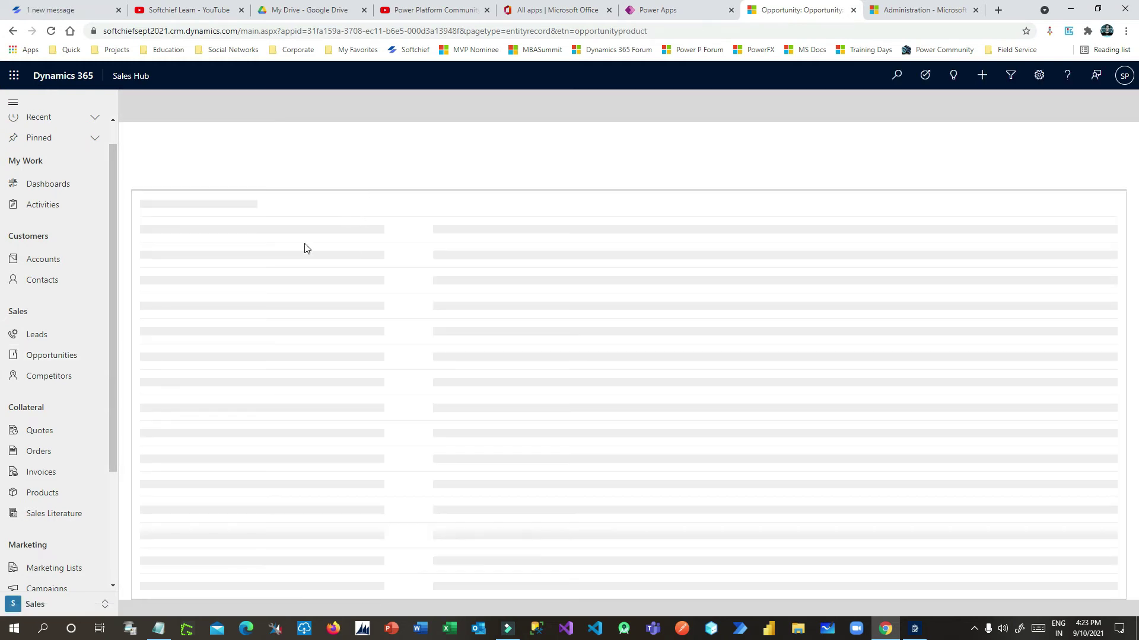
# Add ABS Filament 3D Printer 4" at $500 in Primary Unit as a product line
pyautogui.click(280, 233)
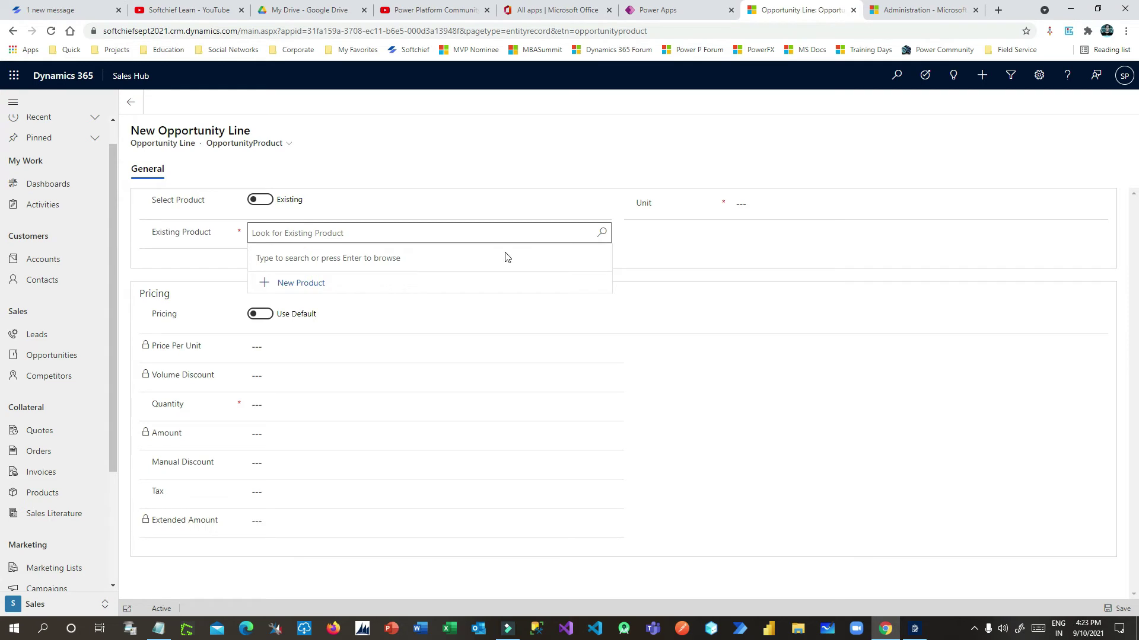
pyautogui.click(602, 232)
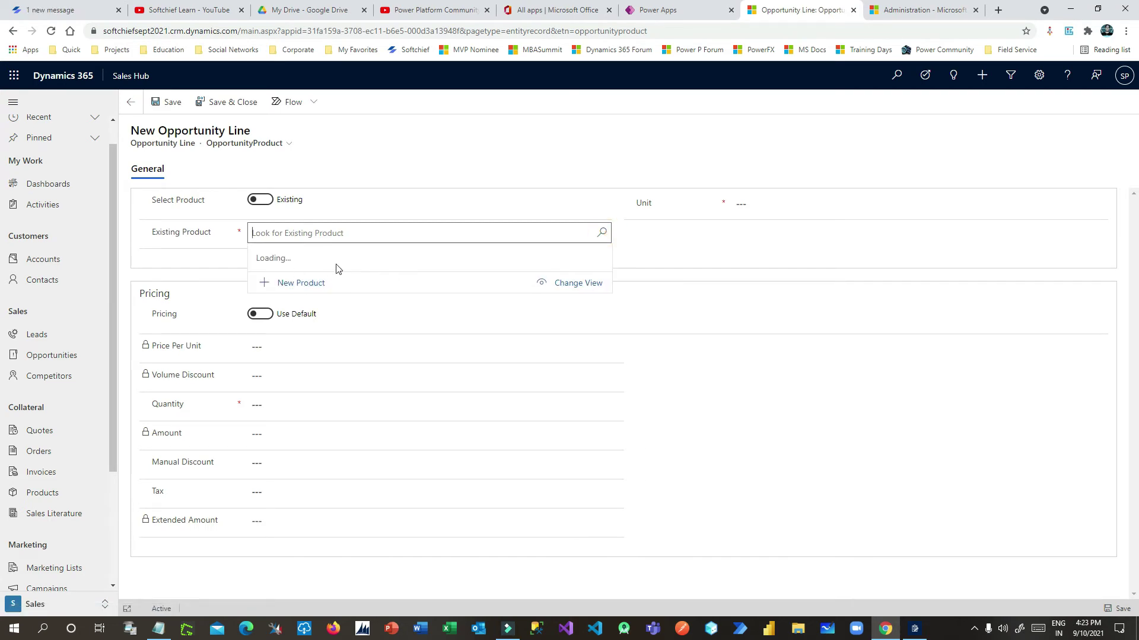
pyautogui.click(315, 285)
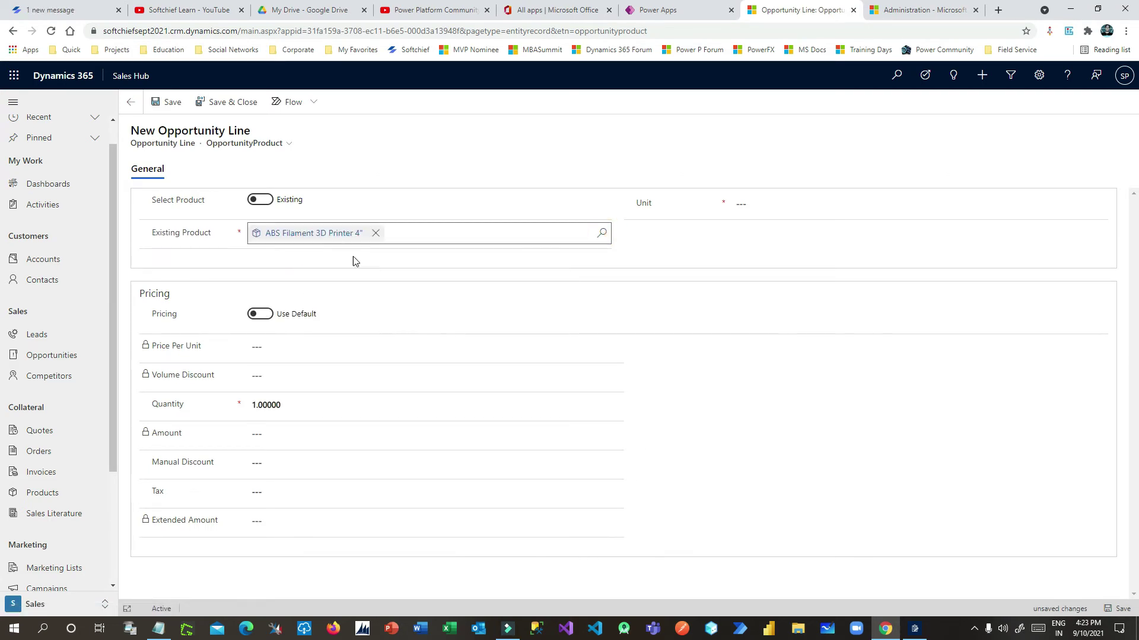
pyautogui.click(617, 259)
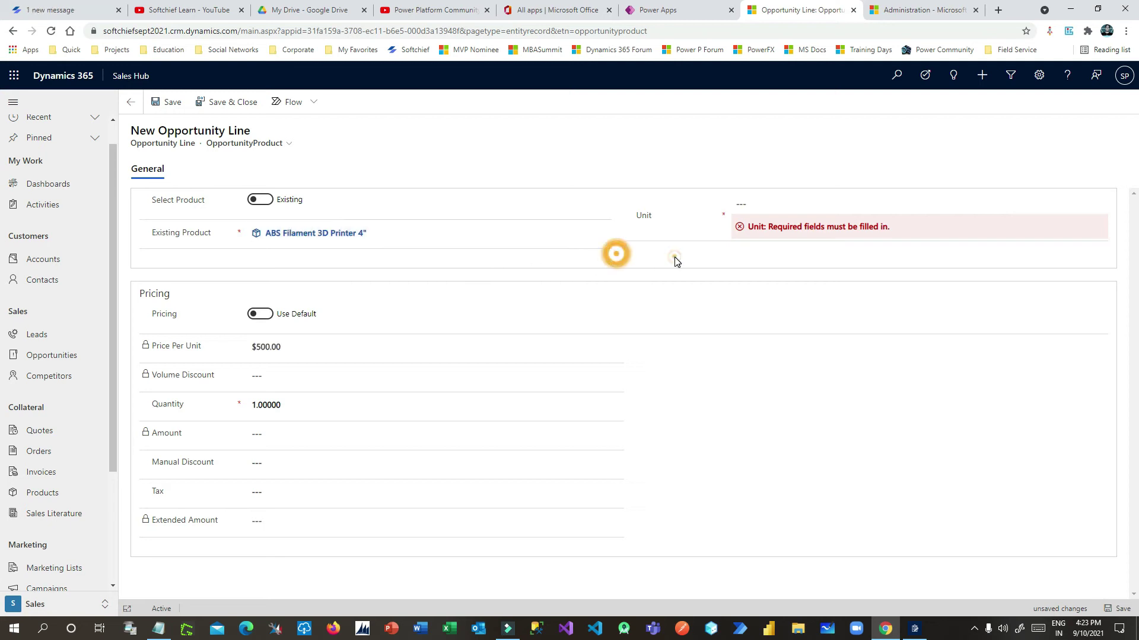
pyautogui.click(268, 350)
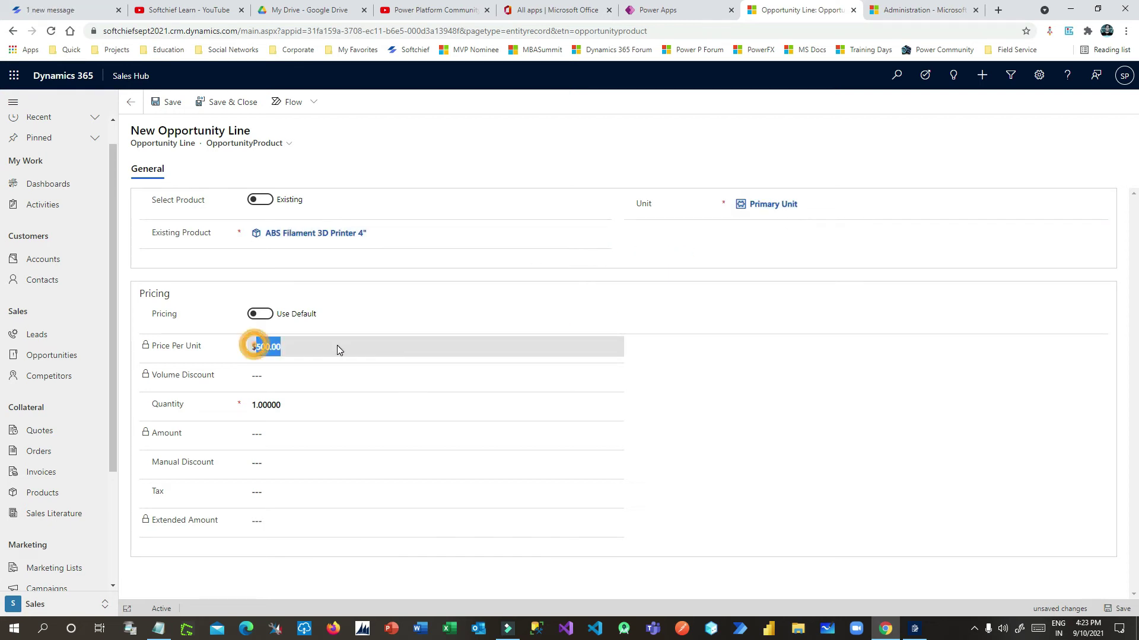
pyautogui.click(249, 108)
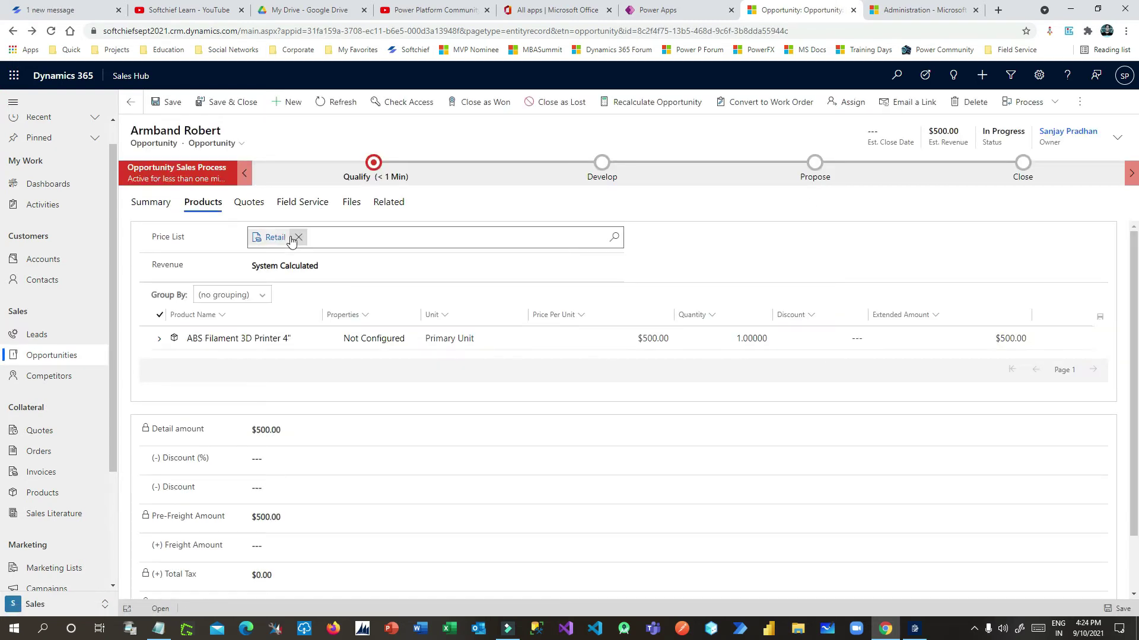
# Set the Est. Close Date to 9/11/2021 in the header and save the opportunity
pyautogui.click(1109, 138)
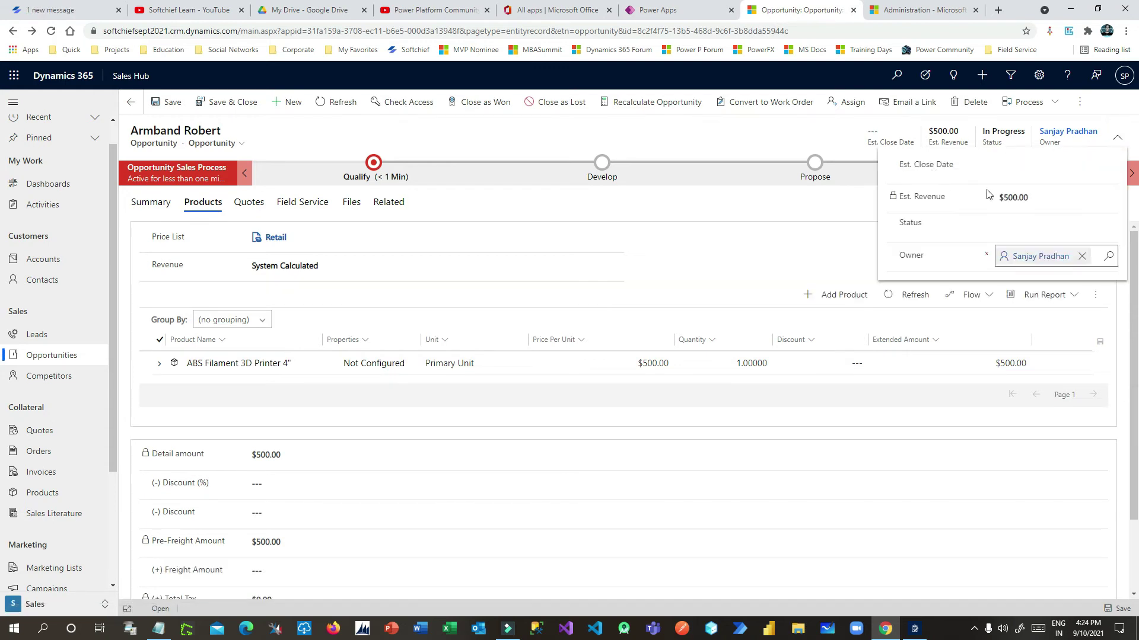
pyautogui.click(1078, 171)
pyautogui.click(1053, 168)
pyautogui.click(1090, 170)
pyautogui.click(1104, 169)
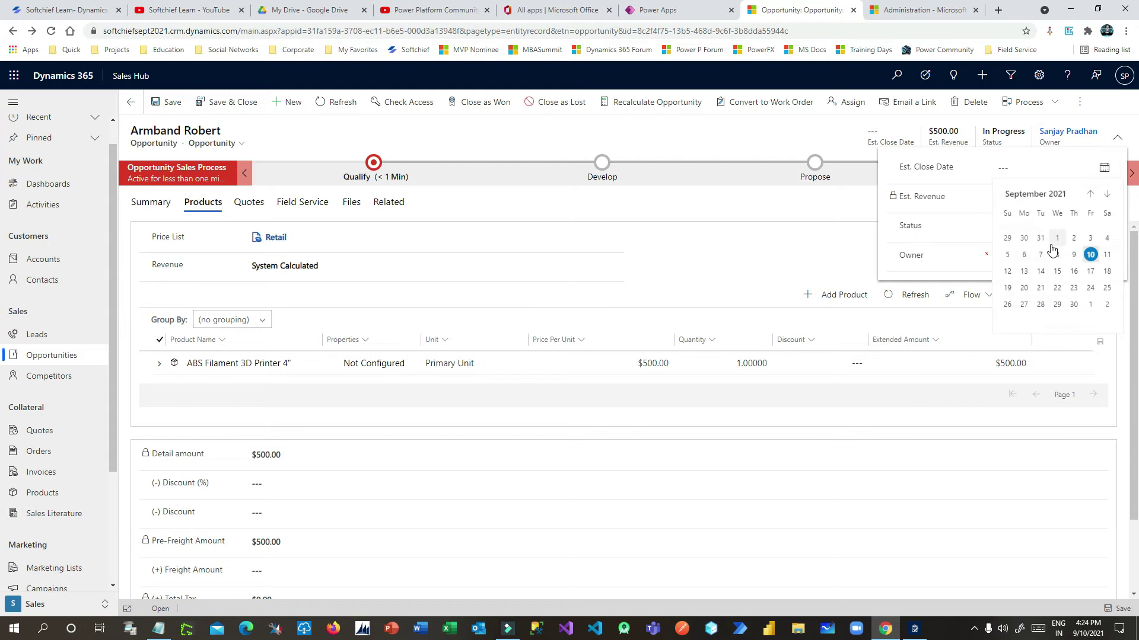
pyautogui.click(1106, 255)
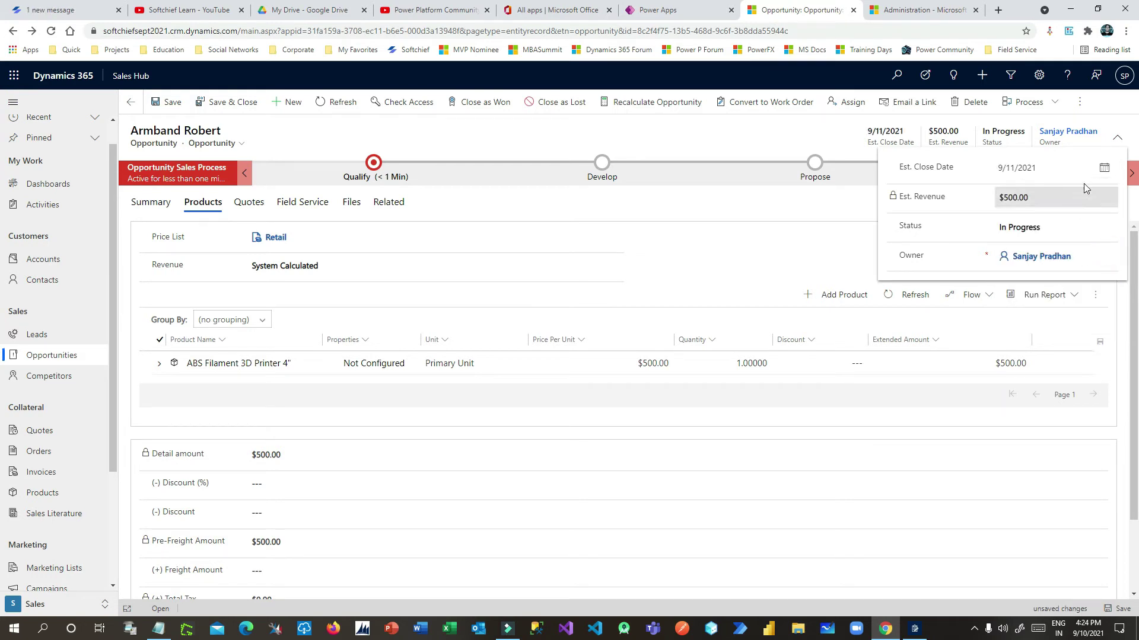
pyautogui.click(1117, 138)
pyautogui.click(169, 102)
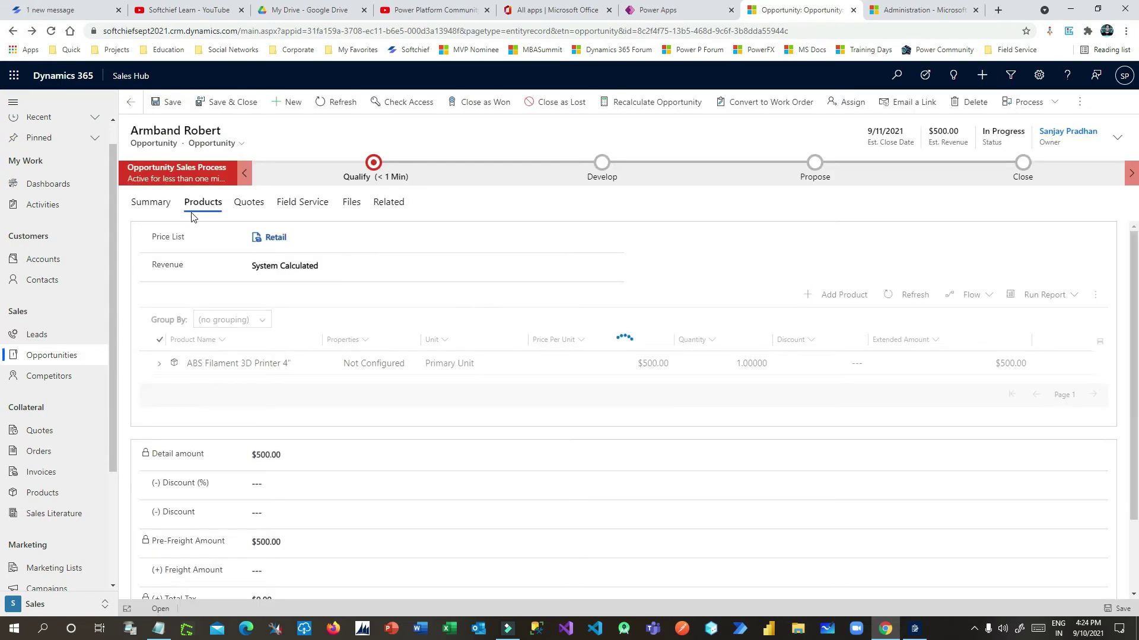
pyautogui.click(156, 204)
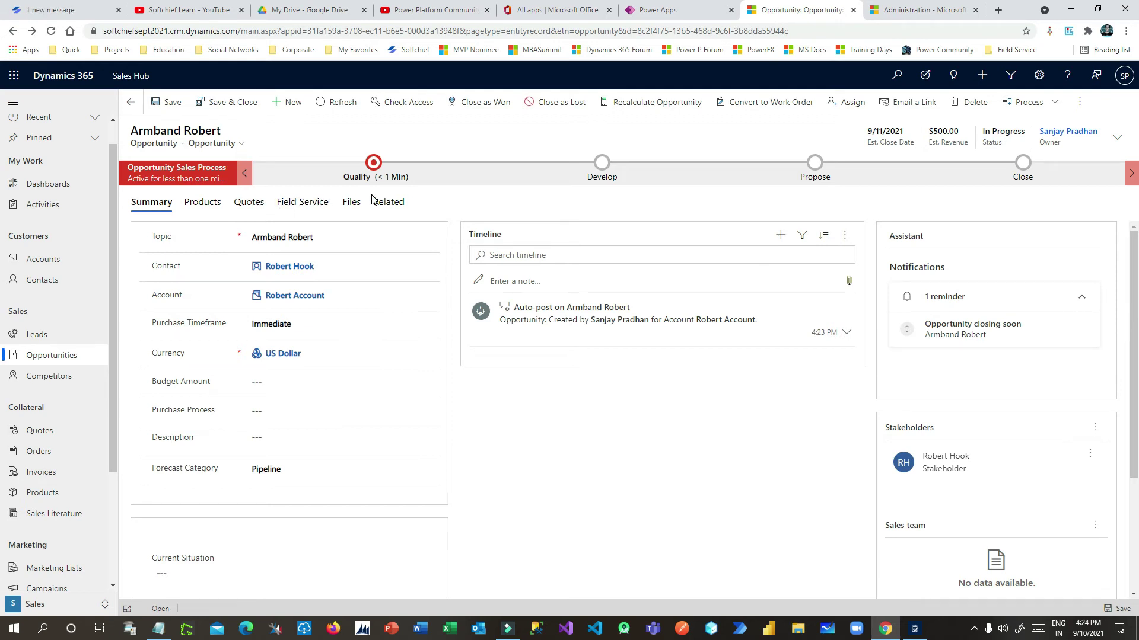
# Return to the Products tab showing the ABS Filament 3D Printer 4" line at $500
pyautogui.moveTo(912, 268); pyautogui.dragTo(978, 269)
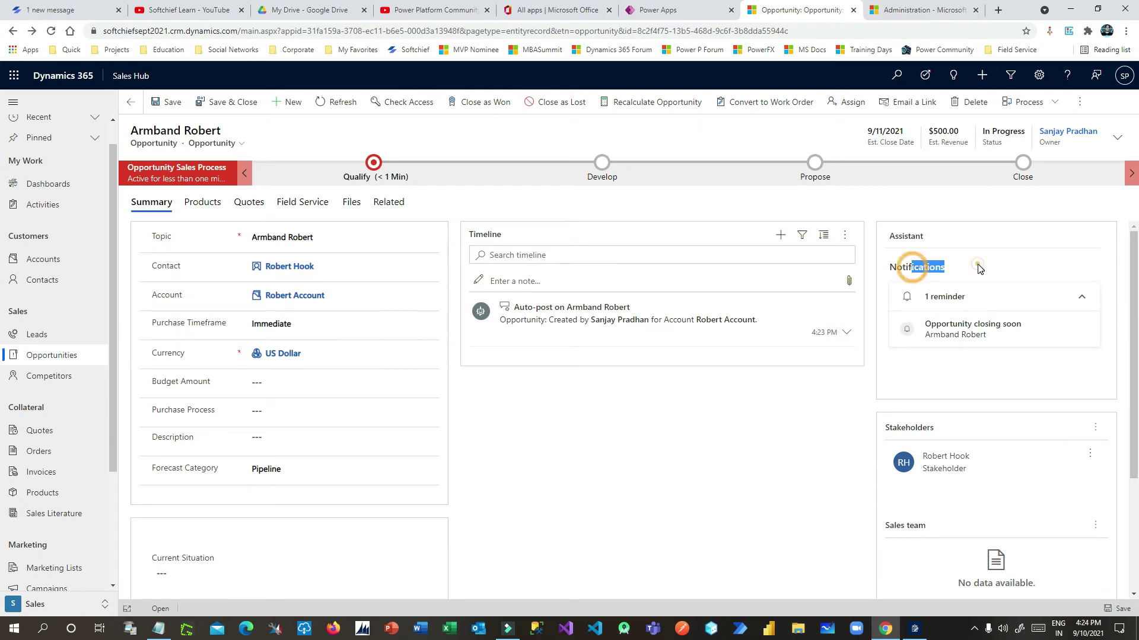
pyautogui.click(978, 269)
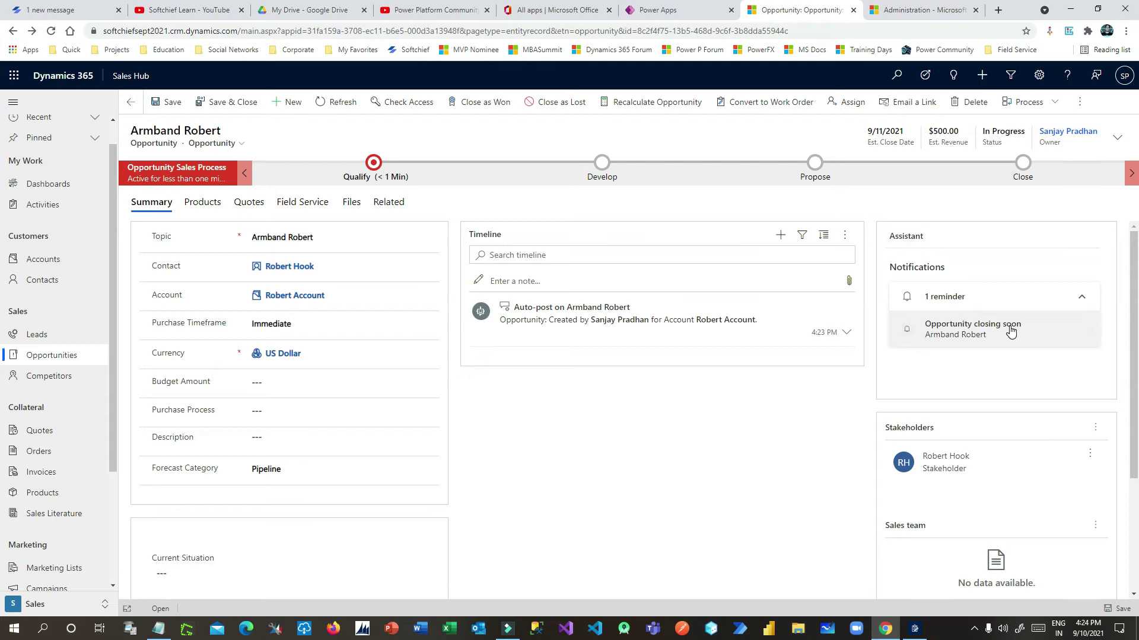
pyautogui.click(204, 204)
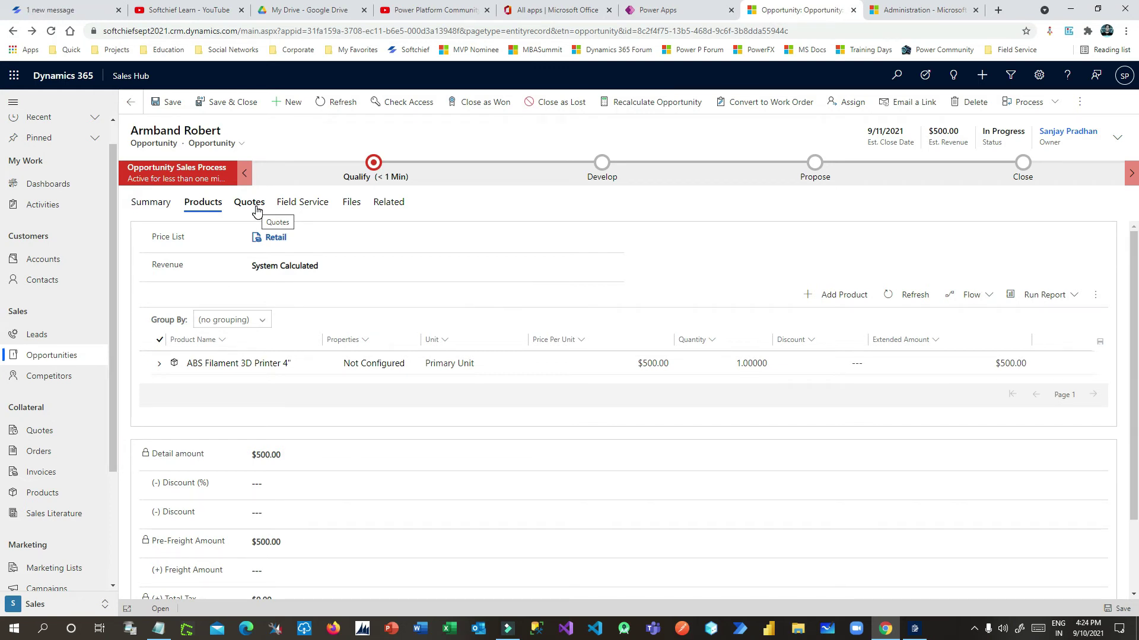
# Set the Field Service Work Order Type to Install or replace and save the opportunity
pyautogui.click(301, 205)
pyautogui.click(292, 235)
pyautogui.click(600, 237)
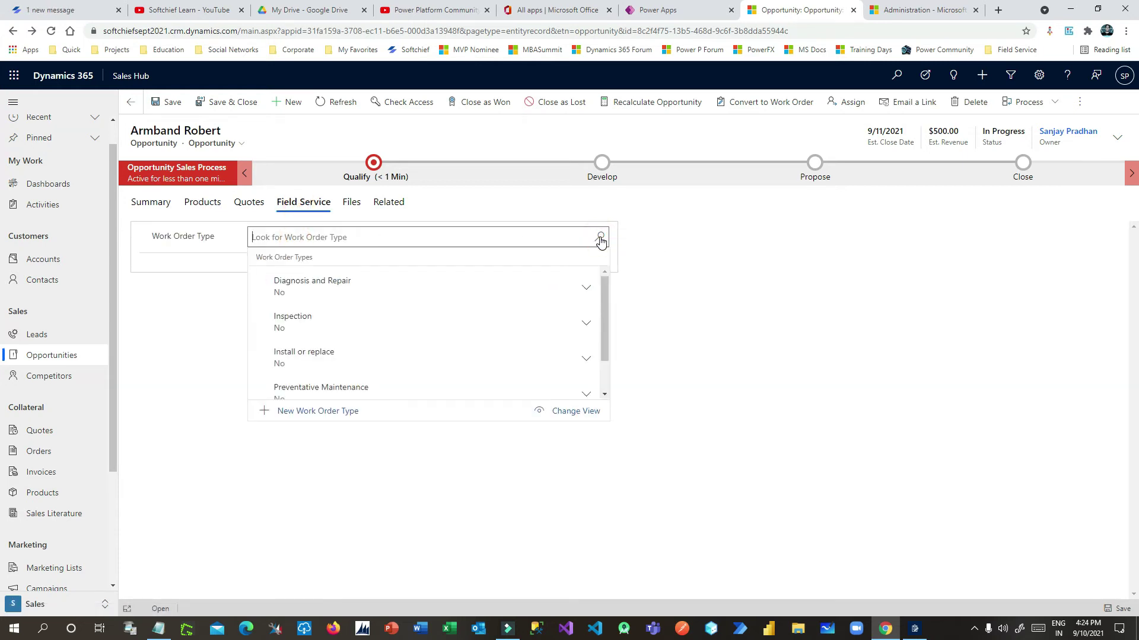
pyautogui.moveTo(603, 304)
pyautogui.mouseDown()
pyautogui.moveTo(605, 347)
pyautogui.moveTo(602, 283)
pyautogui.mouseUp()
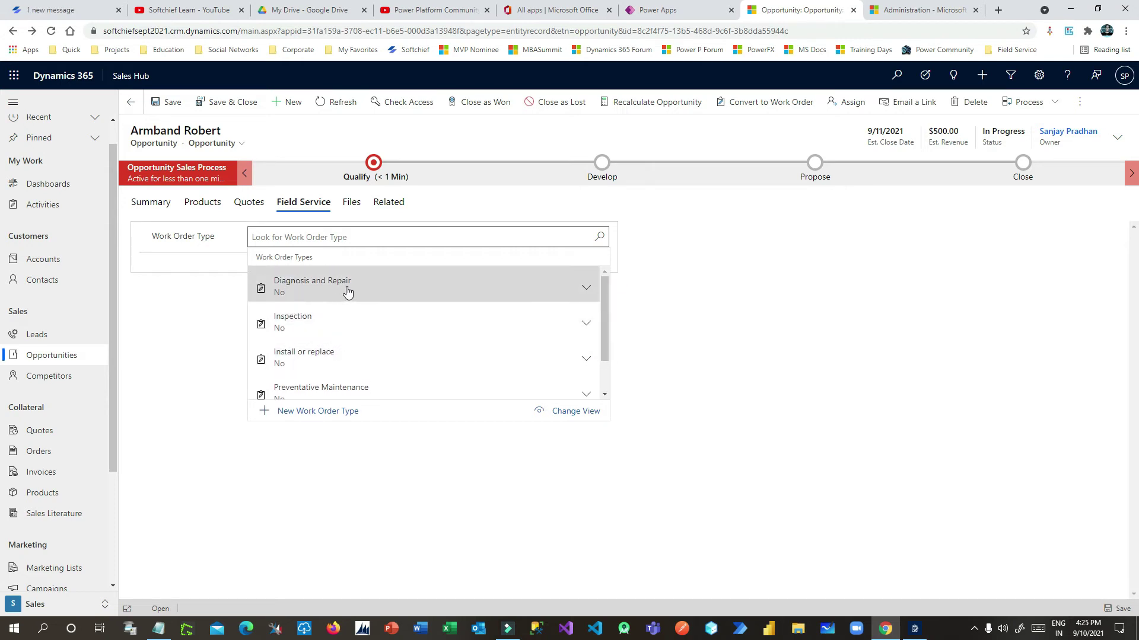
pyautogui.moveTo(604, 306); pyautogui.dragTo(604, 321)
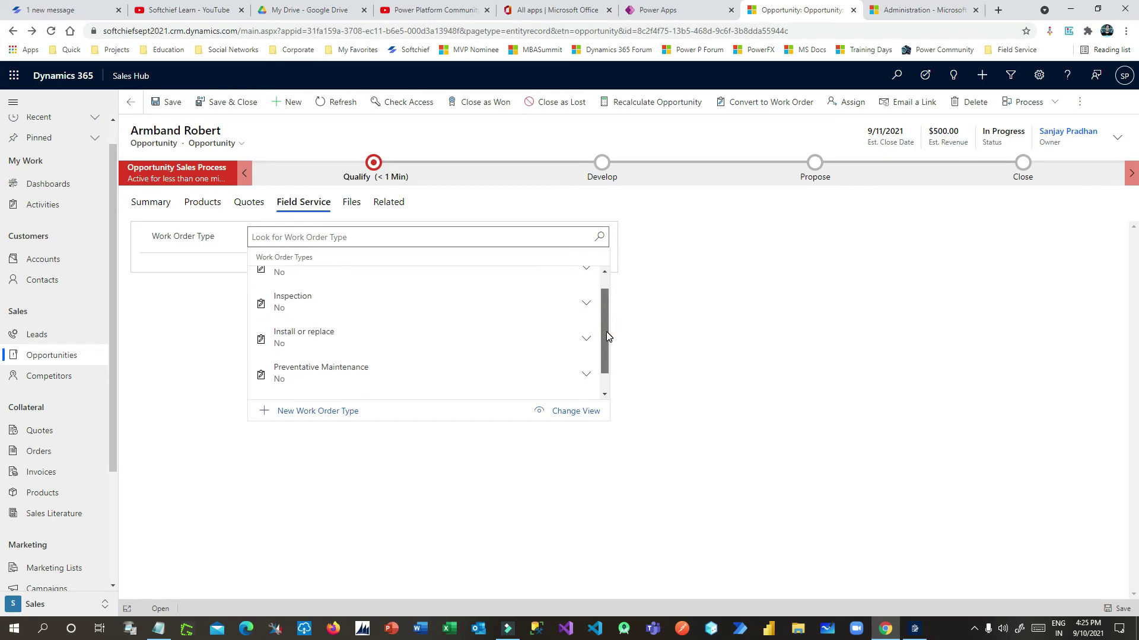
pyautogui.click(345, 344)
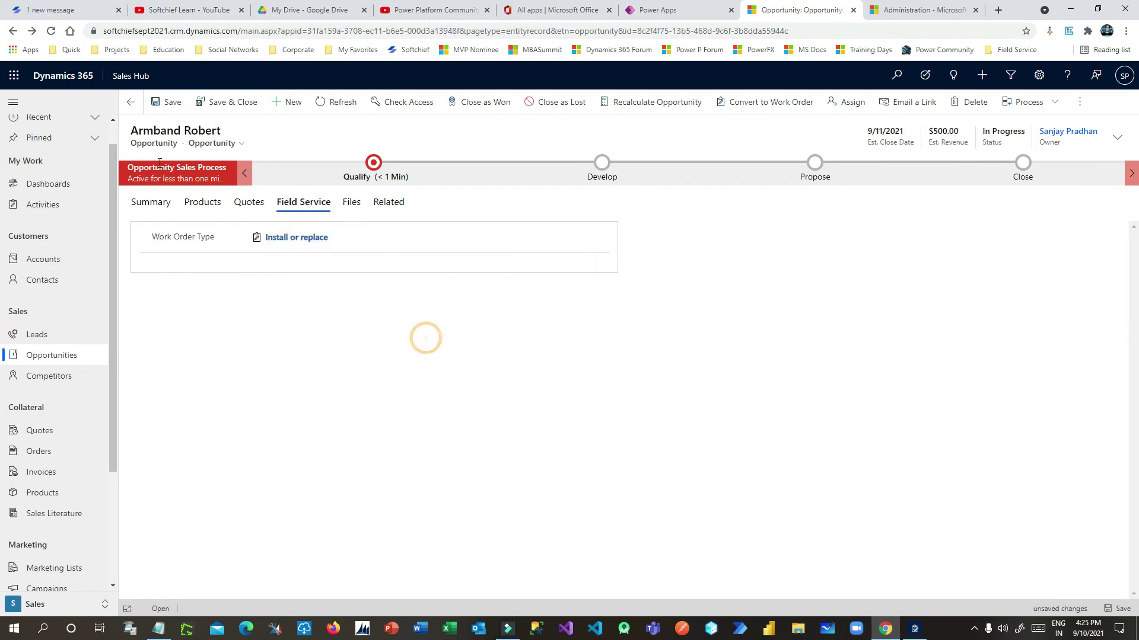
pyautogui.click(172, 102)
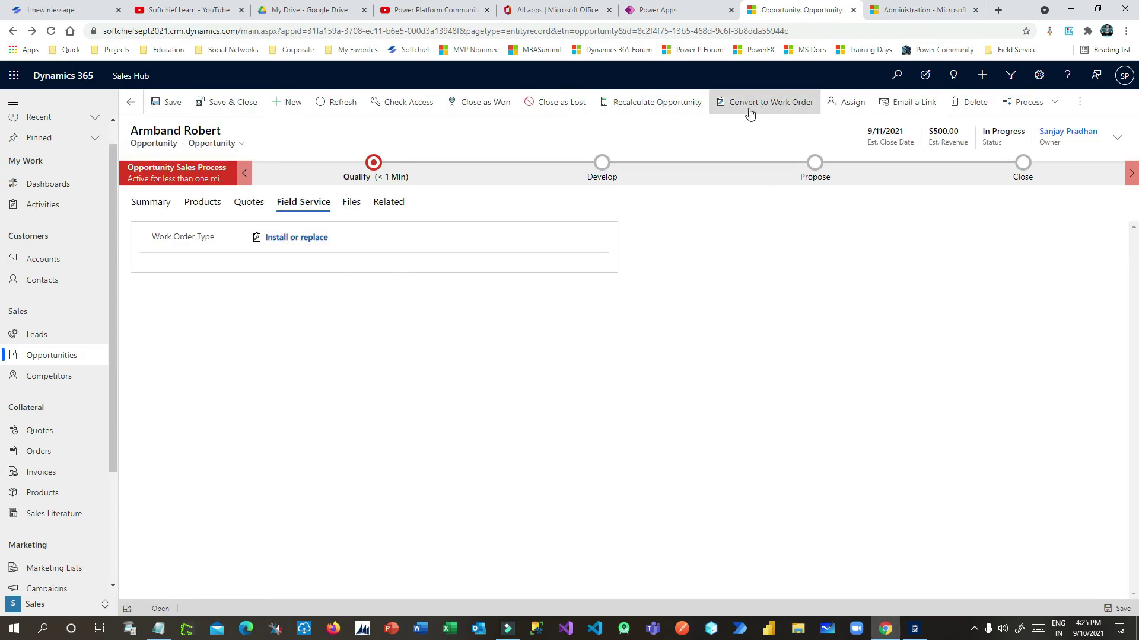
# Convert the opportunity to a work order and open the new work order 00502
pyautogui.click(749, 109)
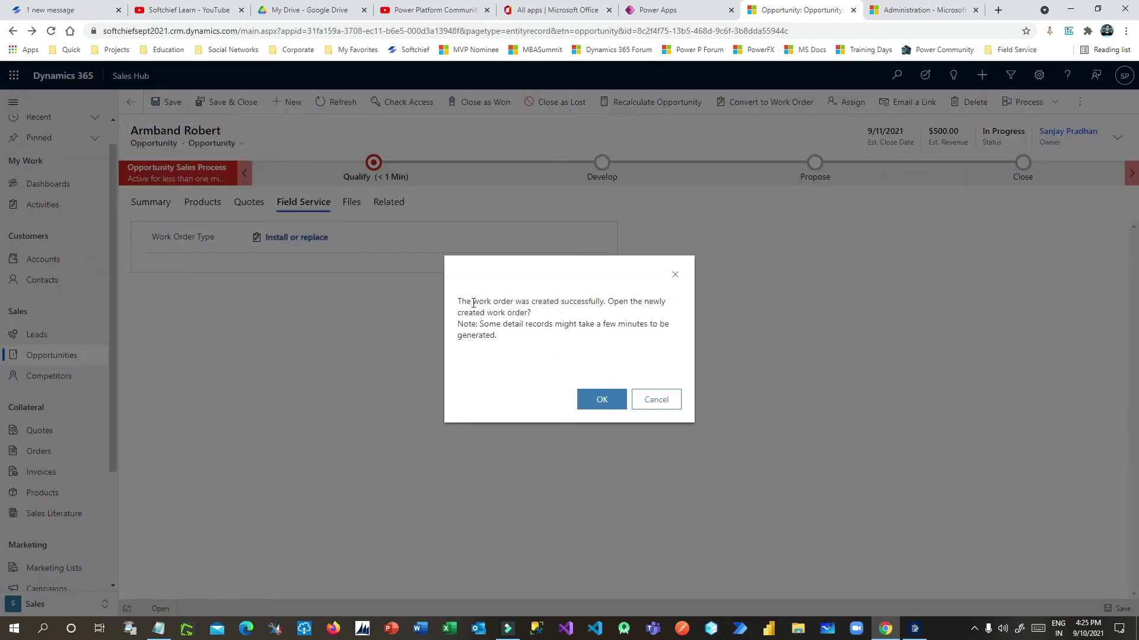
pyautogui.moveTo(474, 303); pyautogui.dragTo(546, 316)
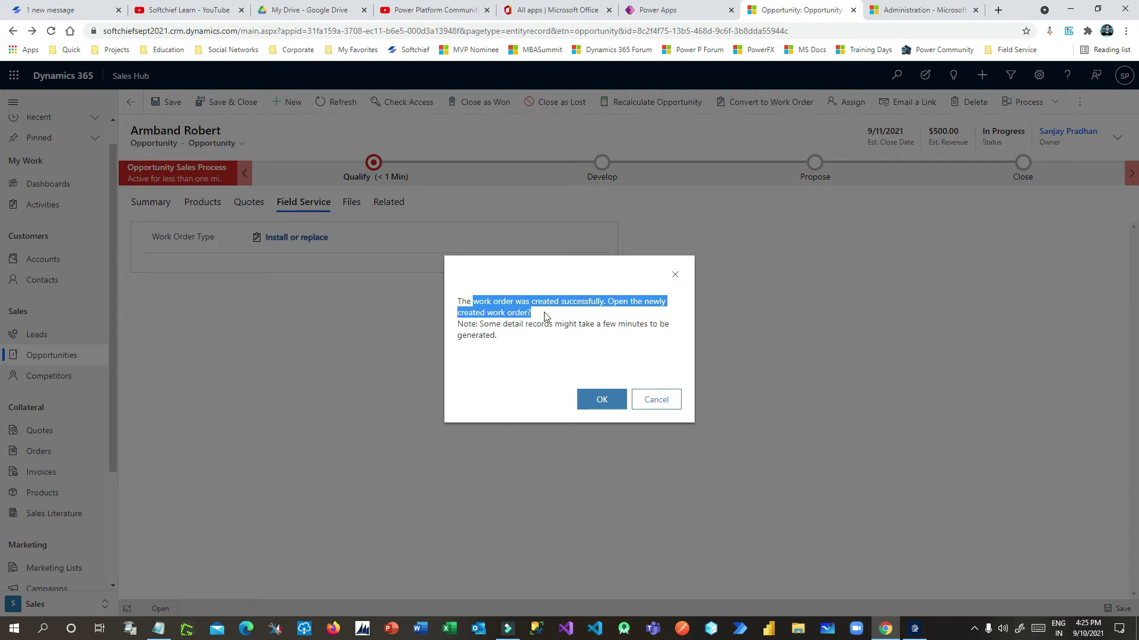
pyautogui.click(602, 399)
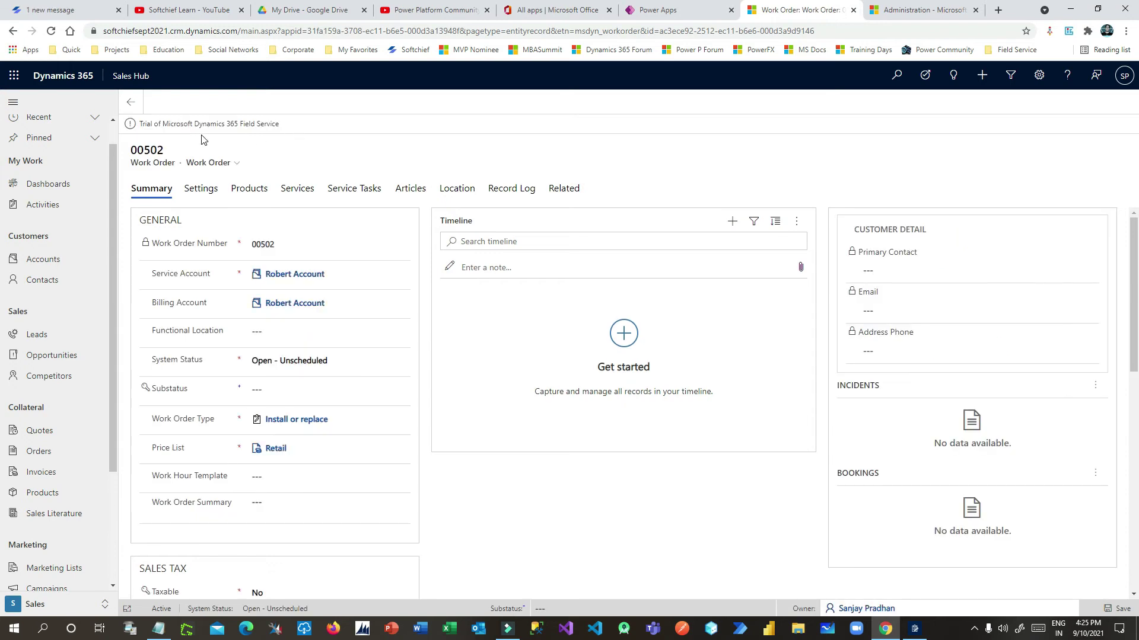
# Check work order number 00502 on the form, then open the Apps switcher from Sales Hub
pyautogui.moveTo(137, 150); pyautogui.dragTo(167, 154)
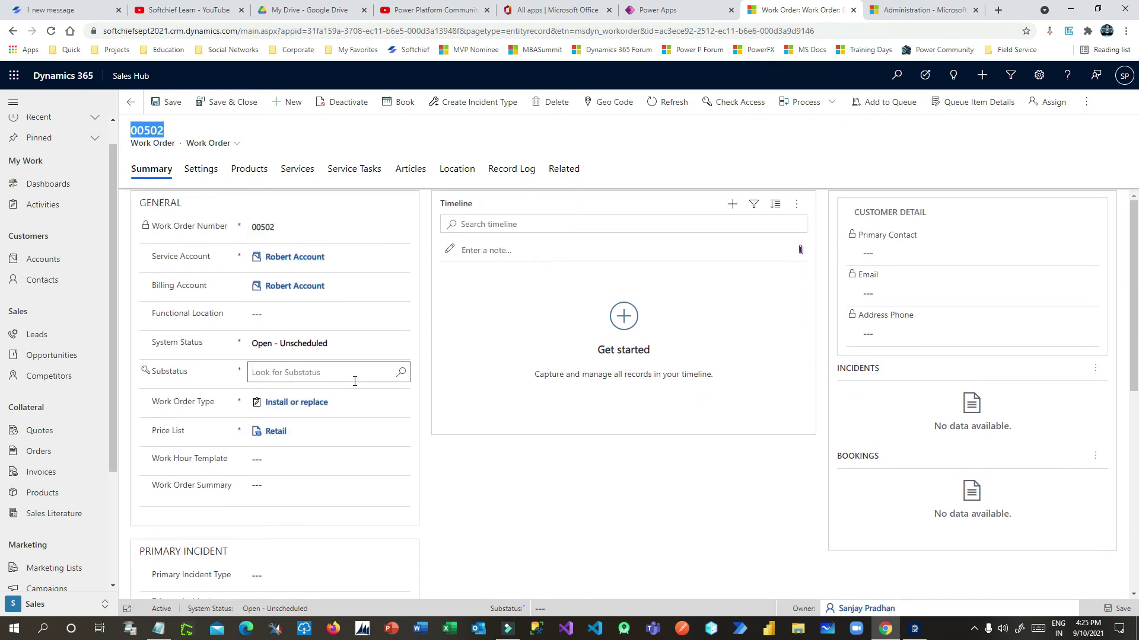
pyautogui.scroll(-6, 349, 403)
pyautogui.scroll(3, 354, 386)
pyautogui.scroll(-3, 354, 386)
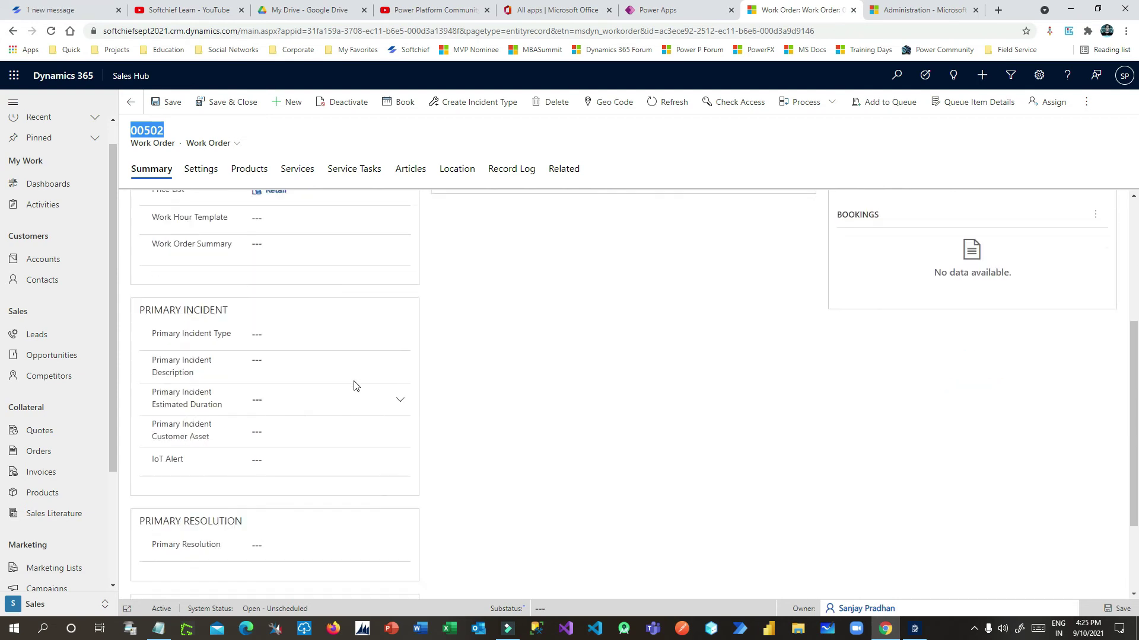
pyautogui.scroll(7, 354, 386)
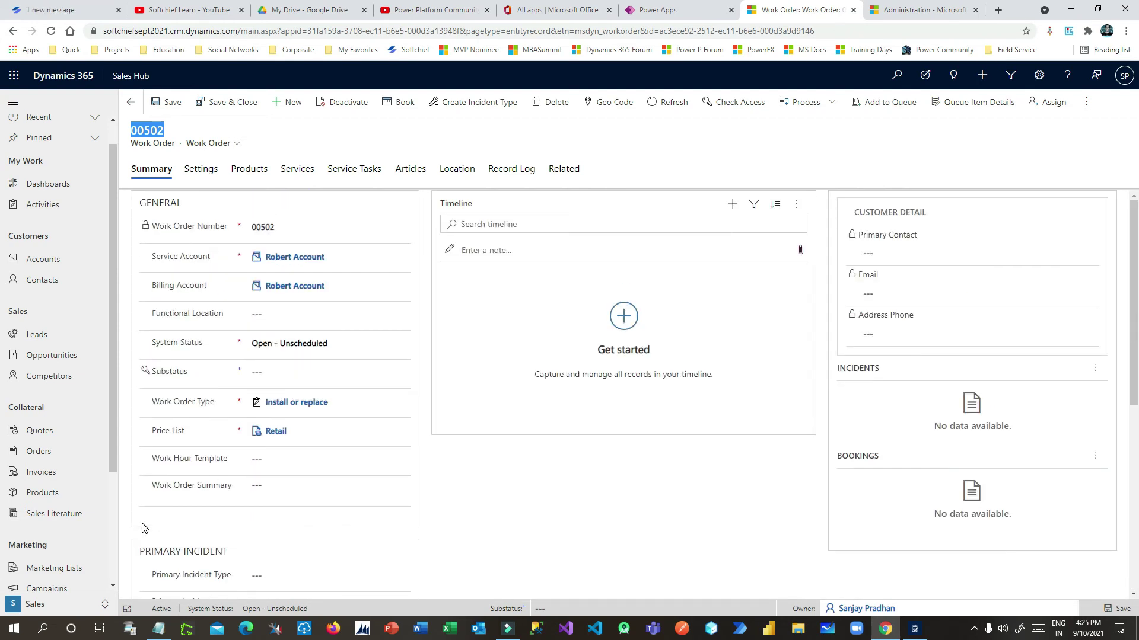
pyautogui.click(131, 76)
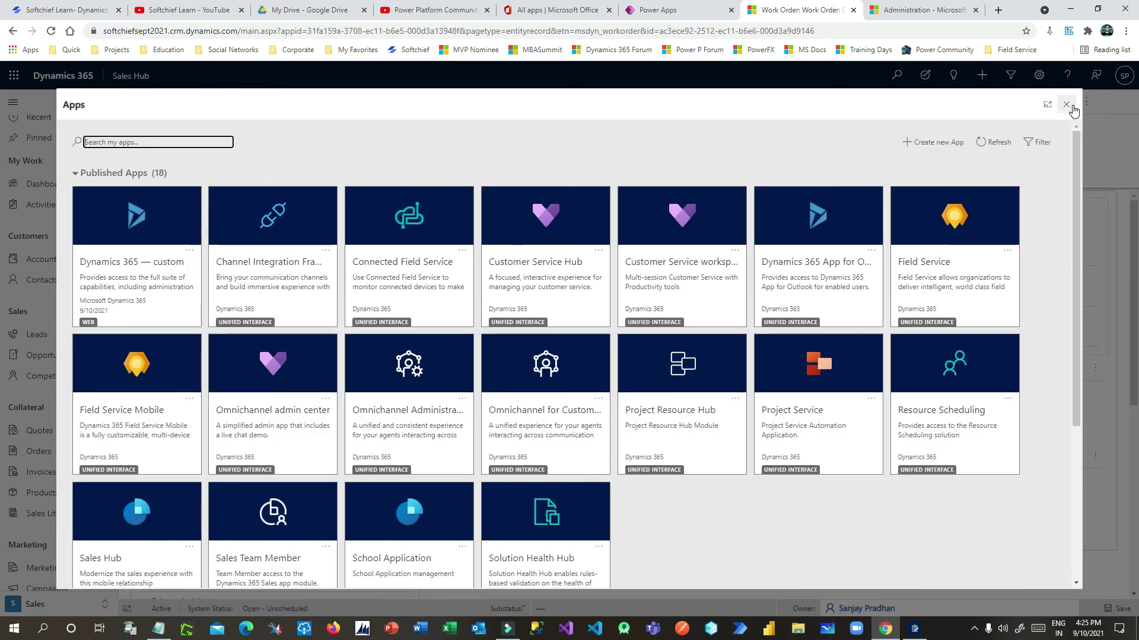
# Reopen the Apps list and pick the Field Service tile instead of Sales Hub
pyautogui.click(1071, 107)
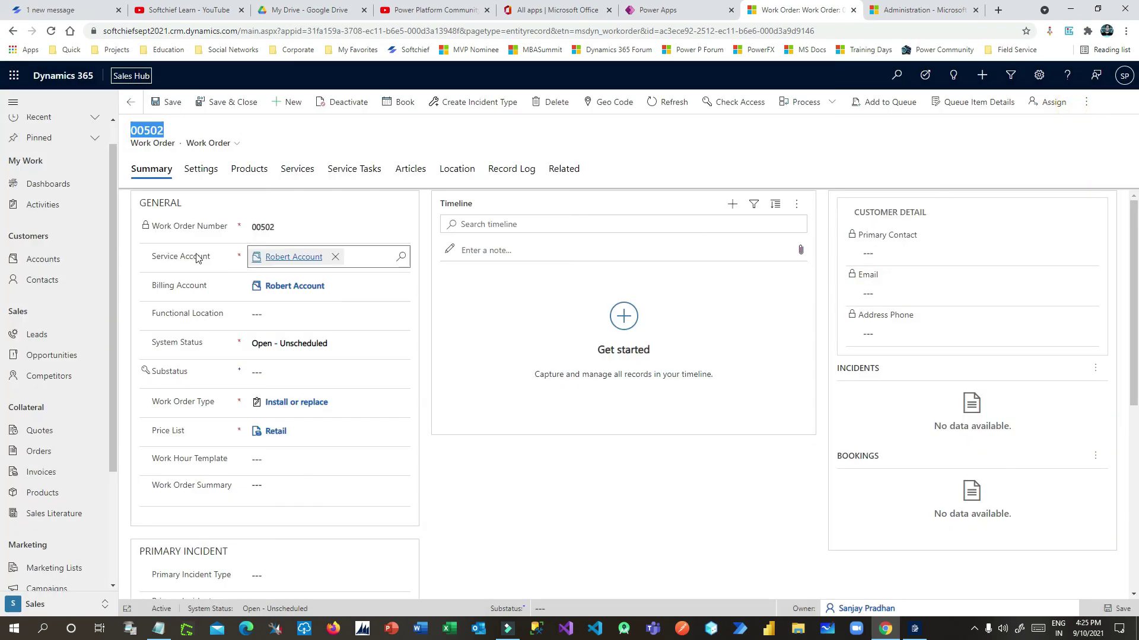
pyautogui.moveTo(137, 130); pyautogui.dragTo(167, 130)
pyautogui.click(138, 77)
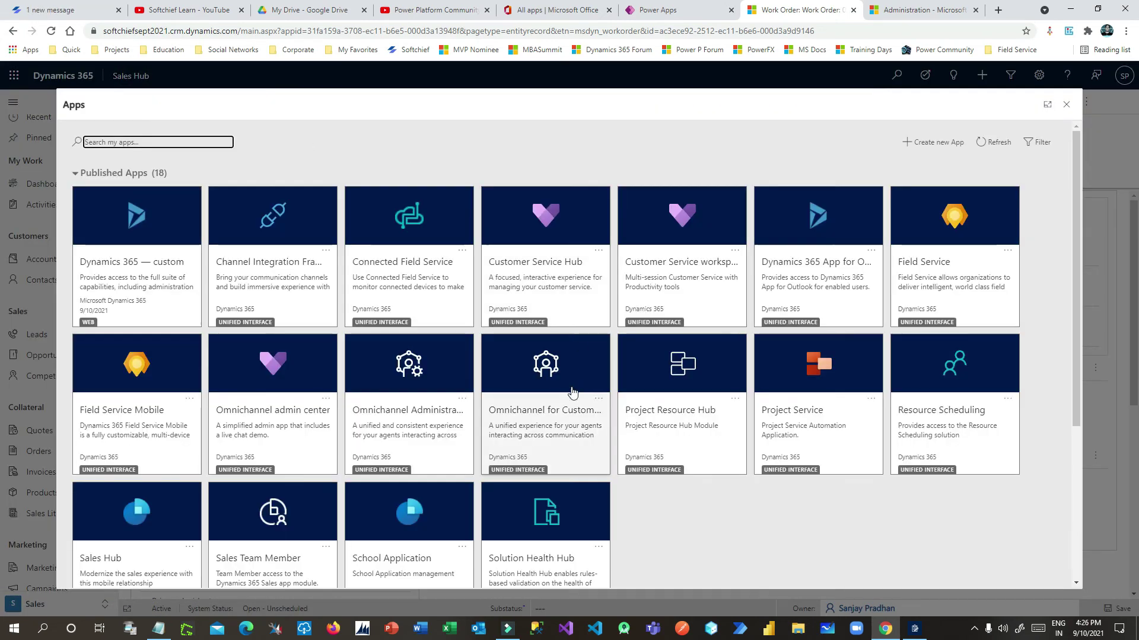
pyautogui.click(962, 217)
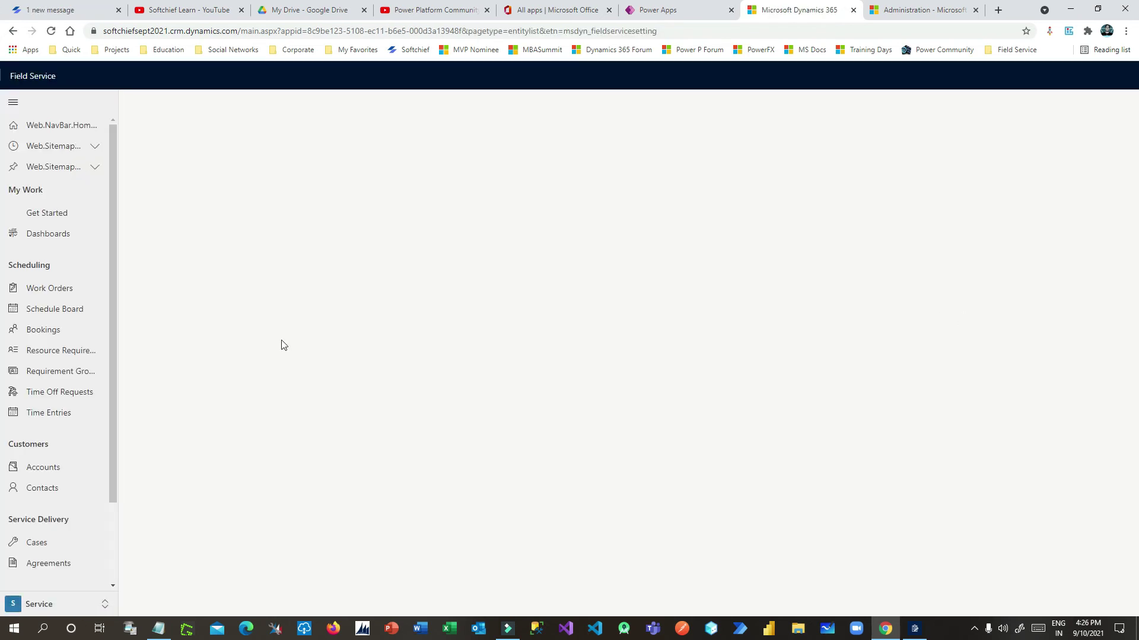
# Open work order 00502 from the Work Orders list, leaving Functional Location empty
pyautogui.click(55, 290)
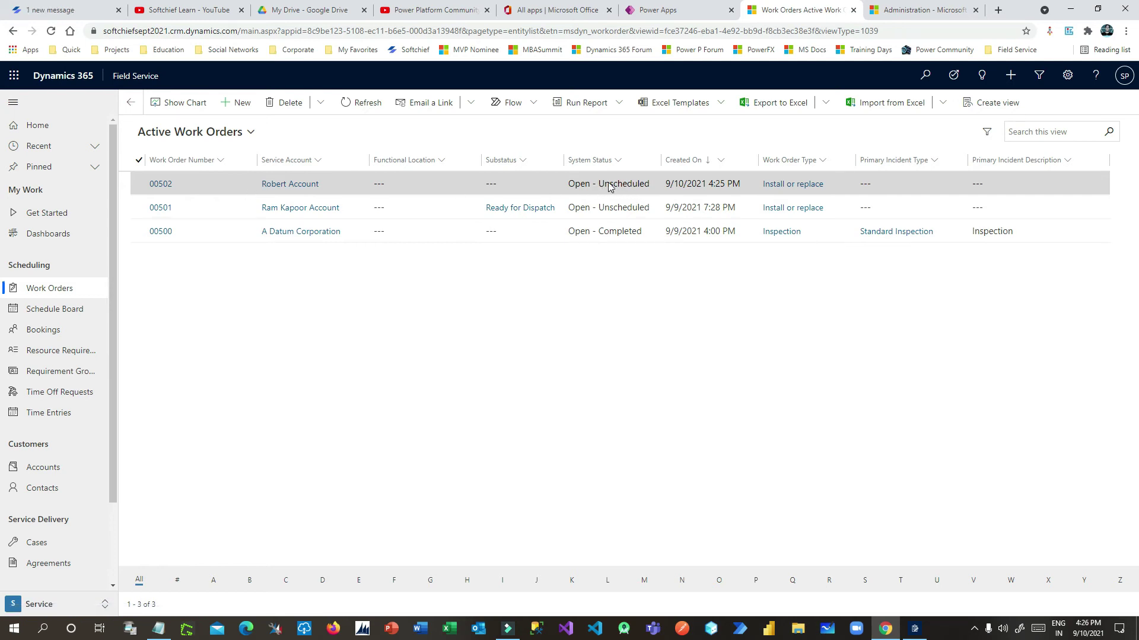
pyautogui.doubleClick(211, 183)
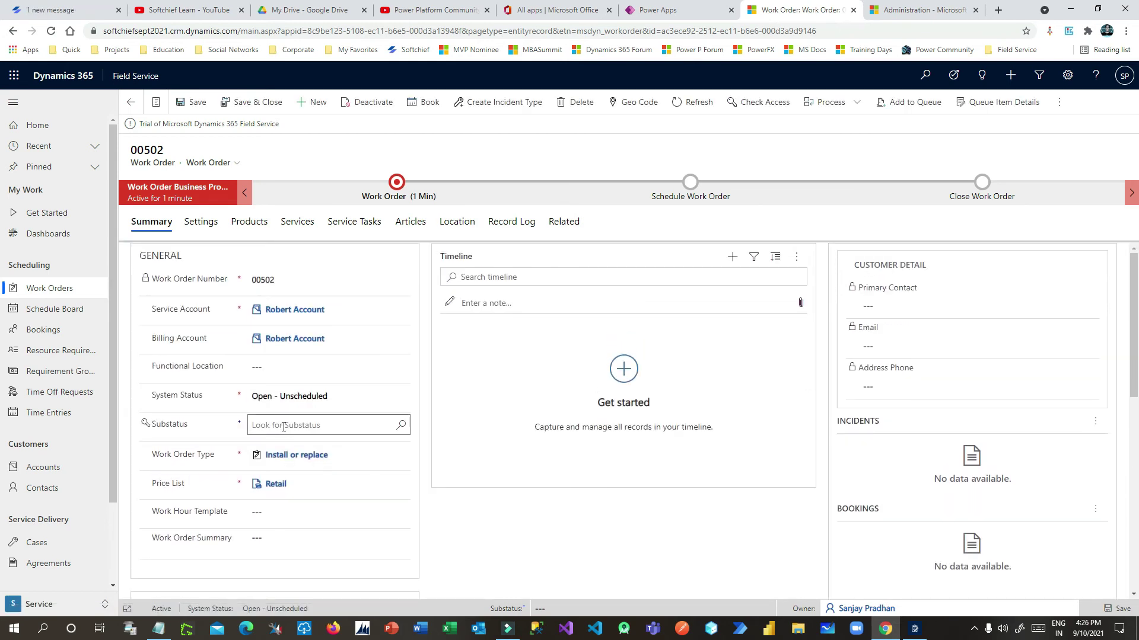
pyautogui.click(282, 349)
pyautogui.click(398, 348)
pyautogui.click(527, 520)
pyautogui.scroll(-1, 330, 456)
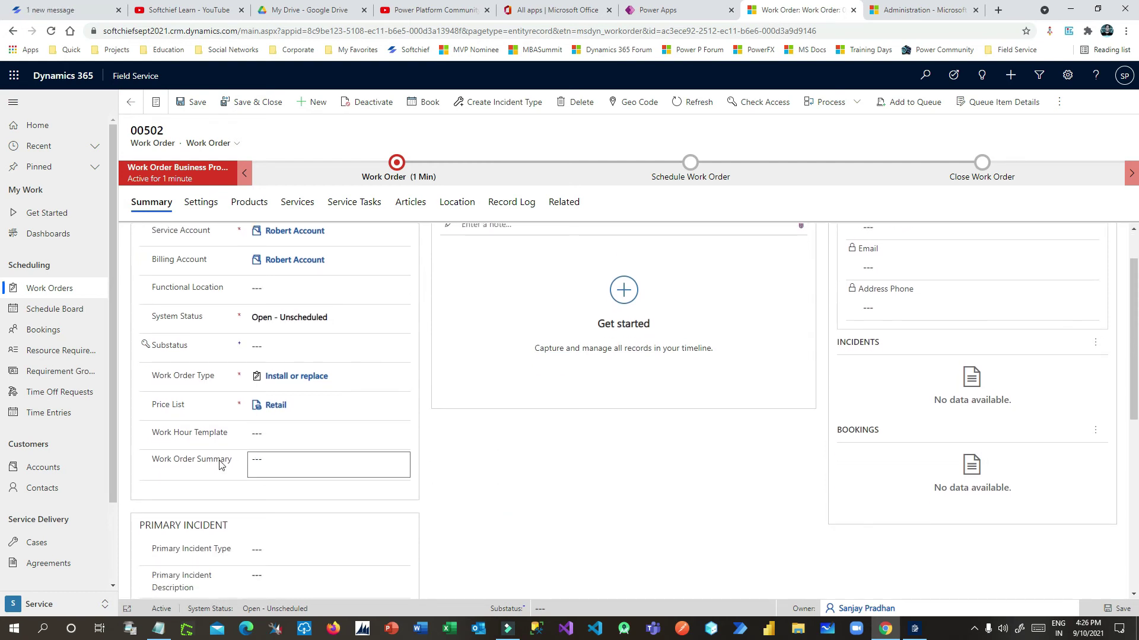
pyautogui.scroll(-2, 259, 461)
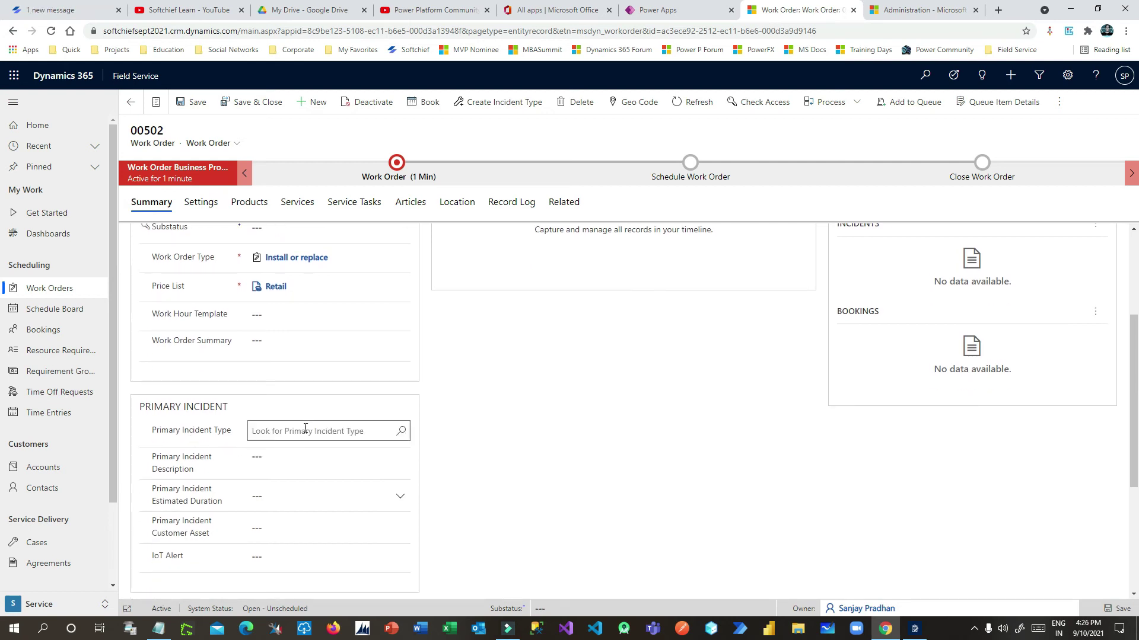
# Choose Standard Inspection as the Primary Incident Type, confirming the 2-hour estimated duration
pyautogui.click(338, 428)
pyautogui.click(401, 431)
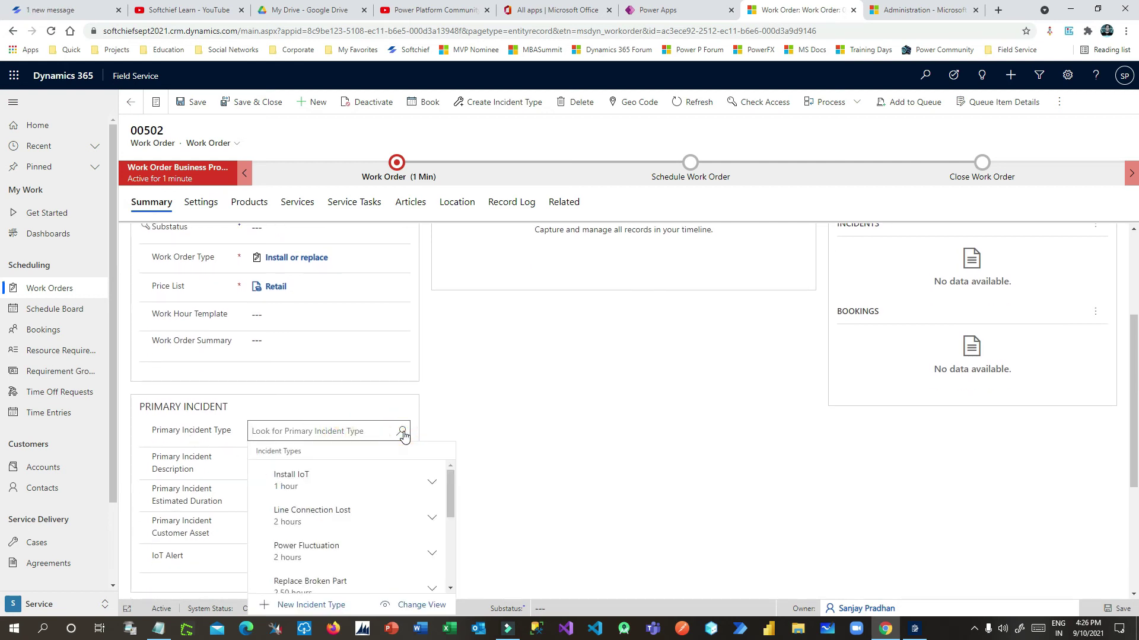
pyautogui.scroll(-3, 399, 481)
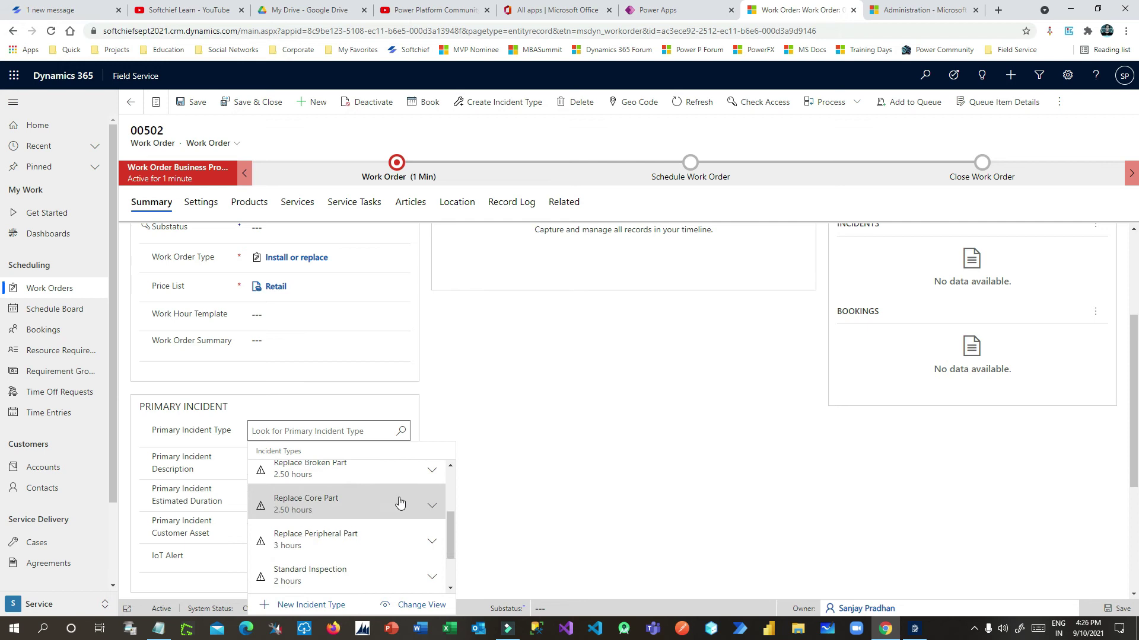
pyautogui.scroll(-3, 399, 503)
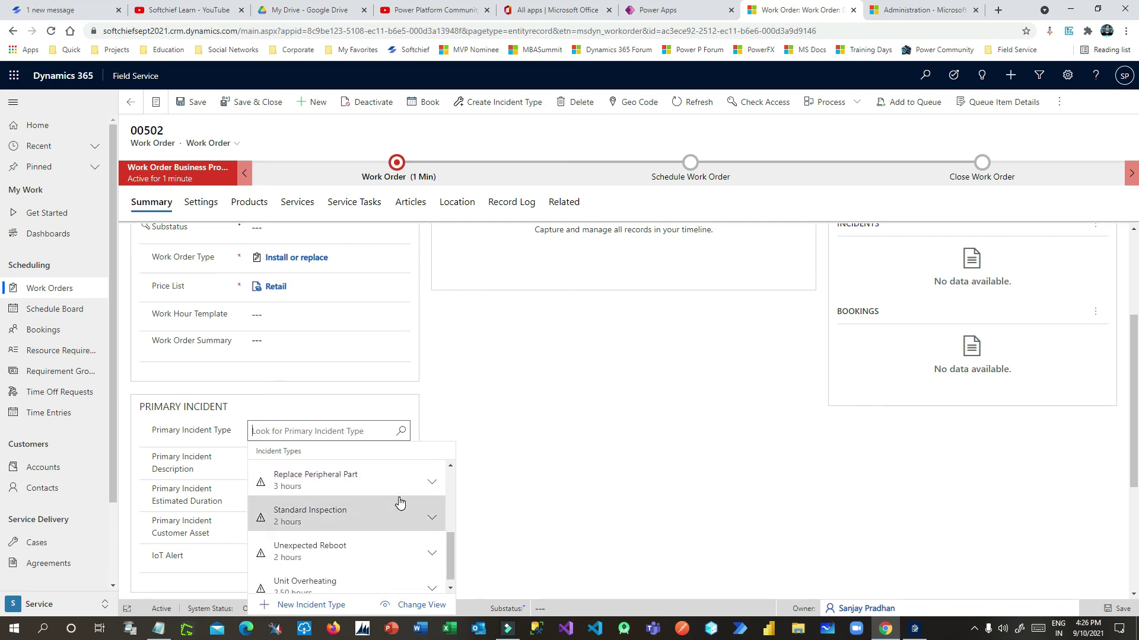
pyautogui.scroll(-1, 359, 509)
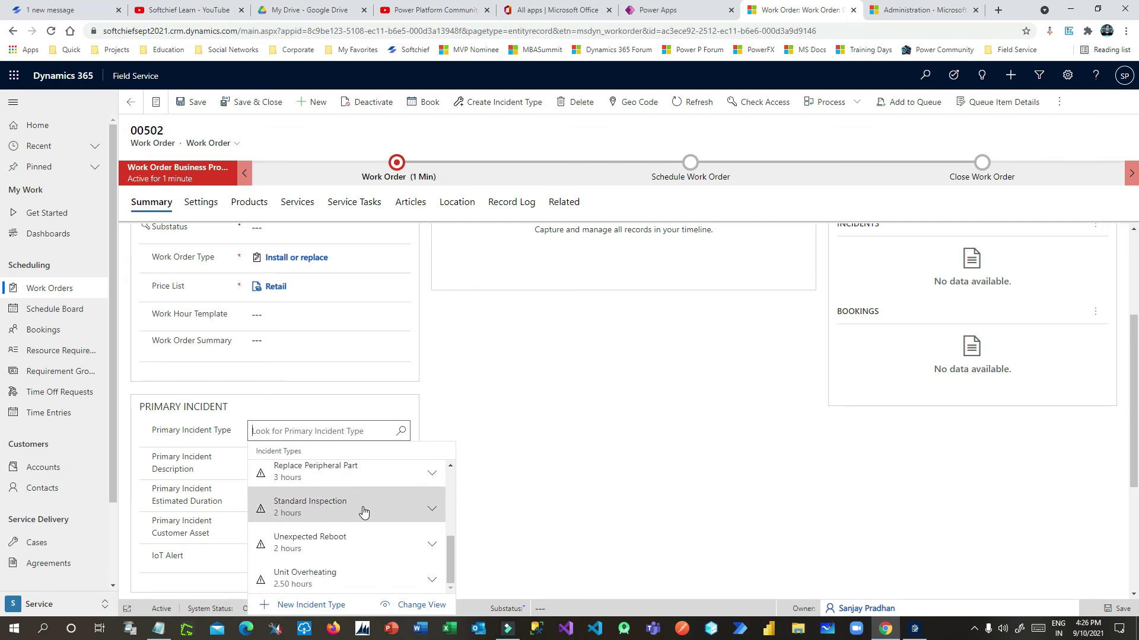
pyautogui.click(364, 511)
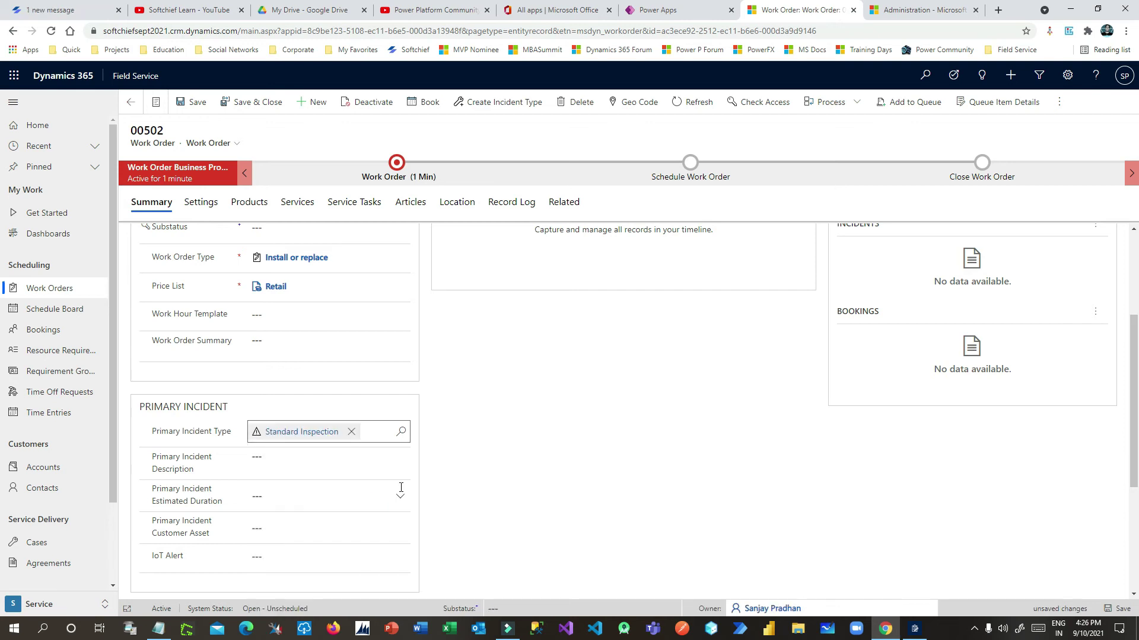
pyautogui.click(319, 455)
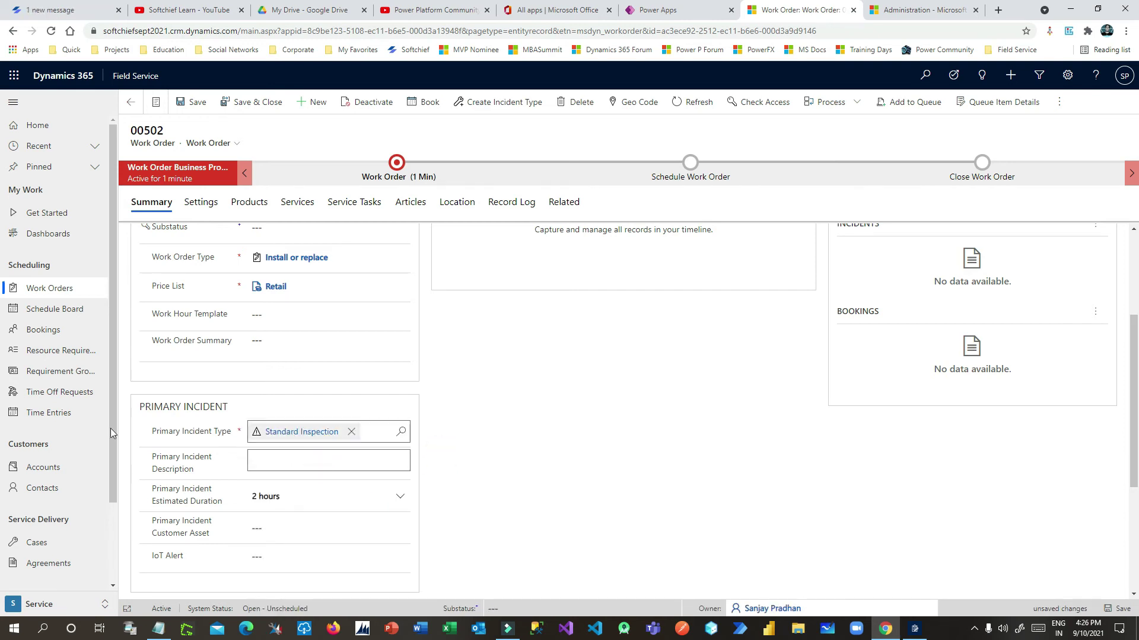
pyautogui.click(175, 433)
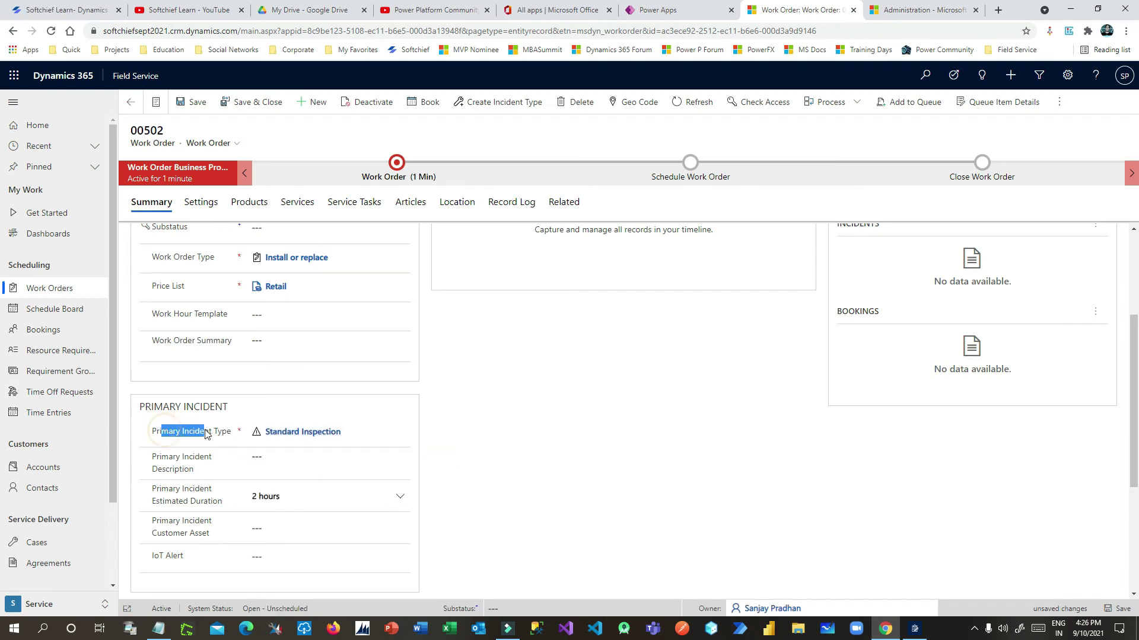
pyautogui.click(199, 501)
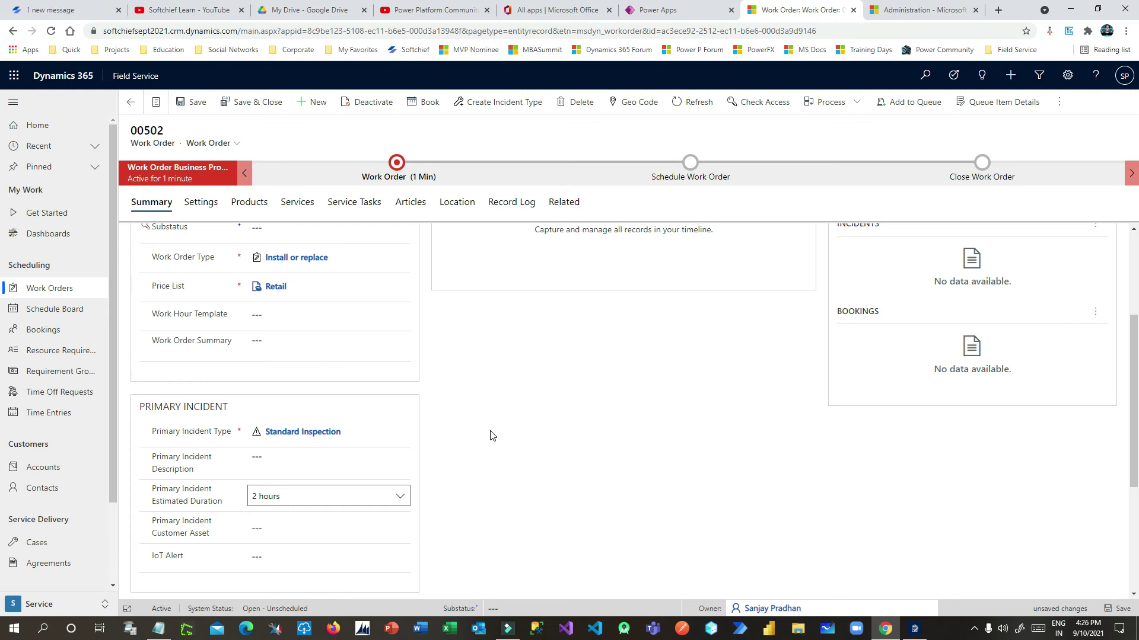
pyautogui.scroll(-3, 491, 436)
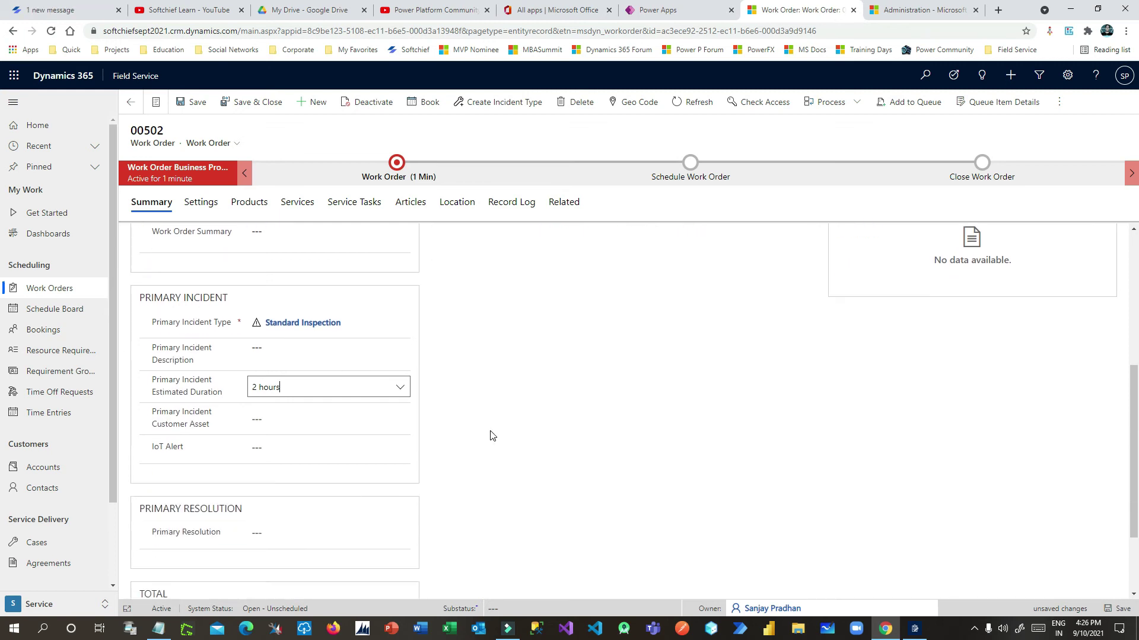
pyautogui.click(313, 468)
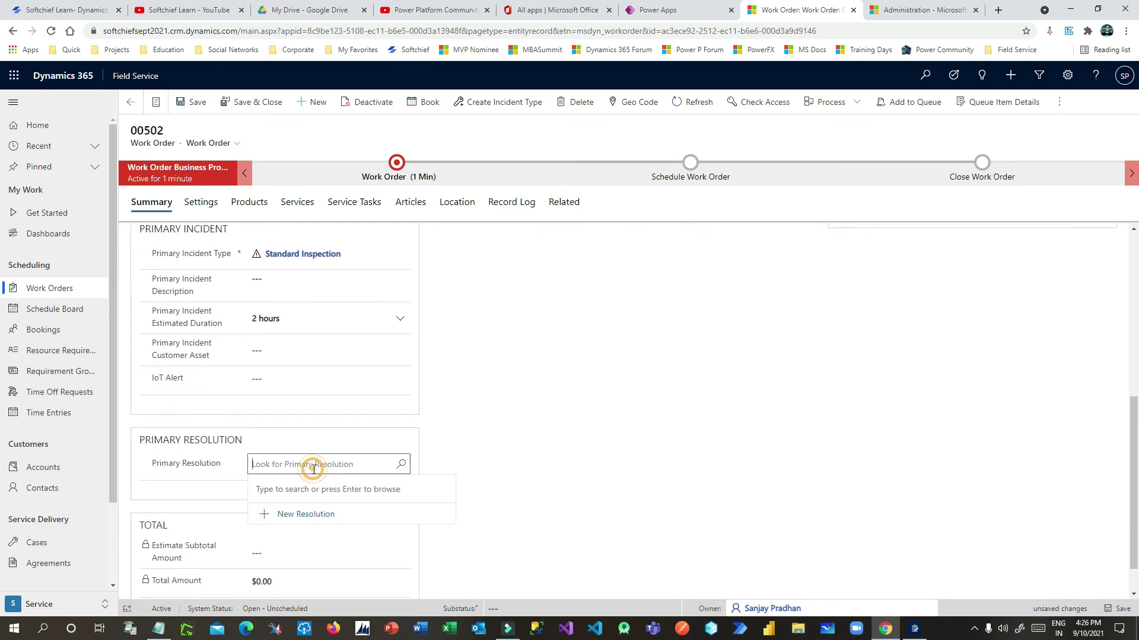
pyautogui.click(401, 466)
pyautogui.click(465, 439)
pyautogui.scroll(-1, 473, 460)
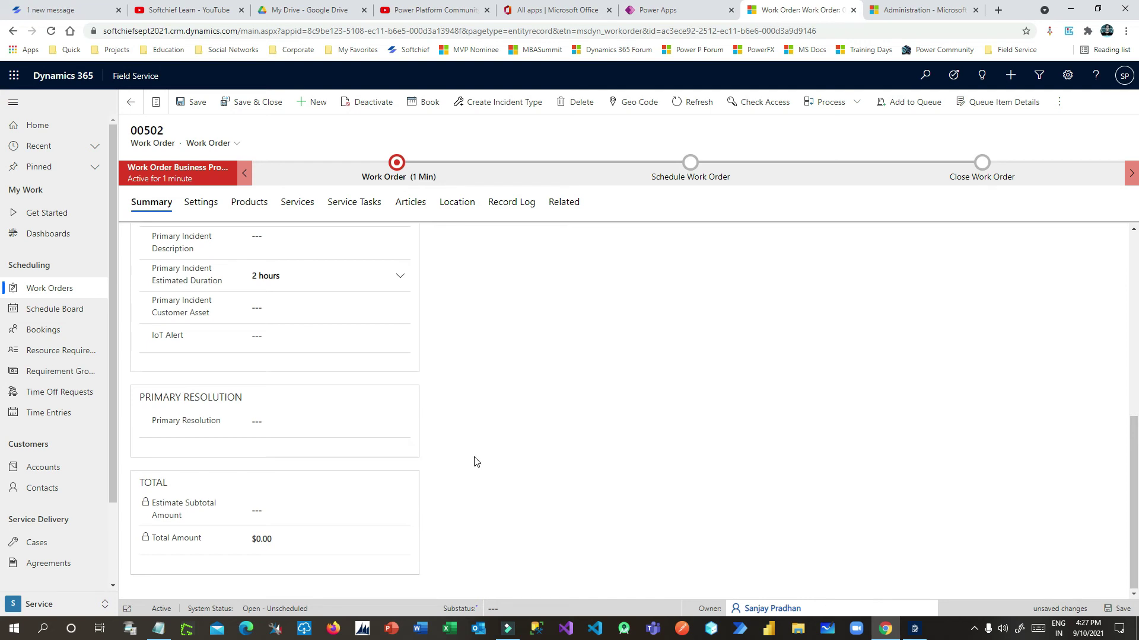
pyautogui.scroll(6, 475, 462)
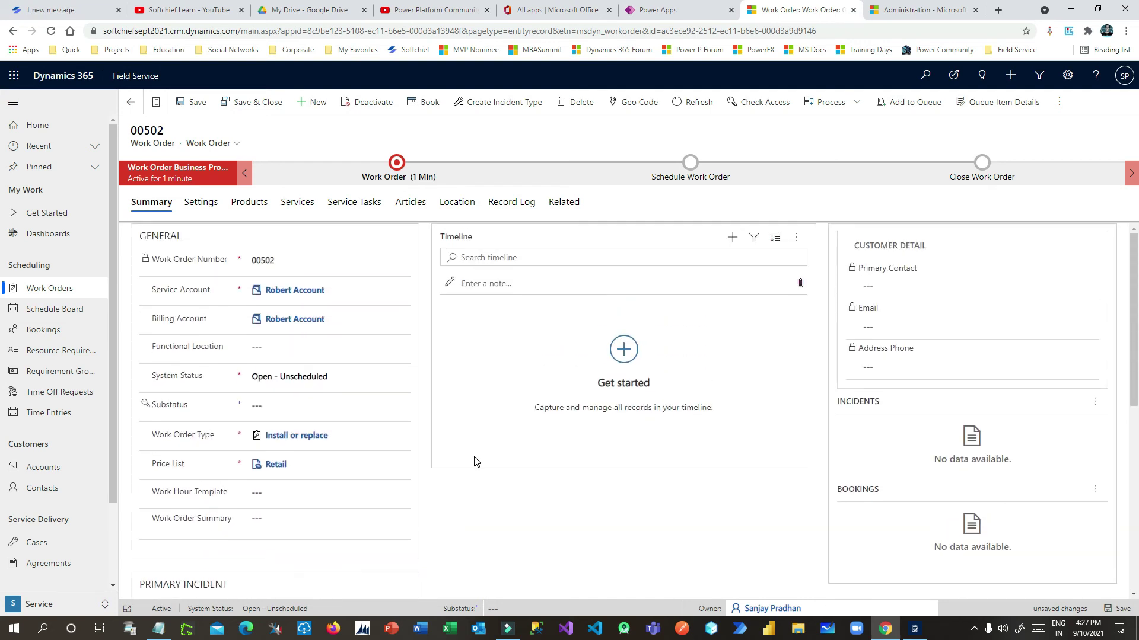
# On the Settings tab, check the Priority options and keep Onsite as the work location
pyautogui.click(197, 203)
pyautogui.click(256, 260)
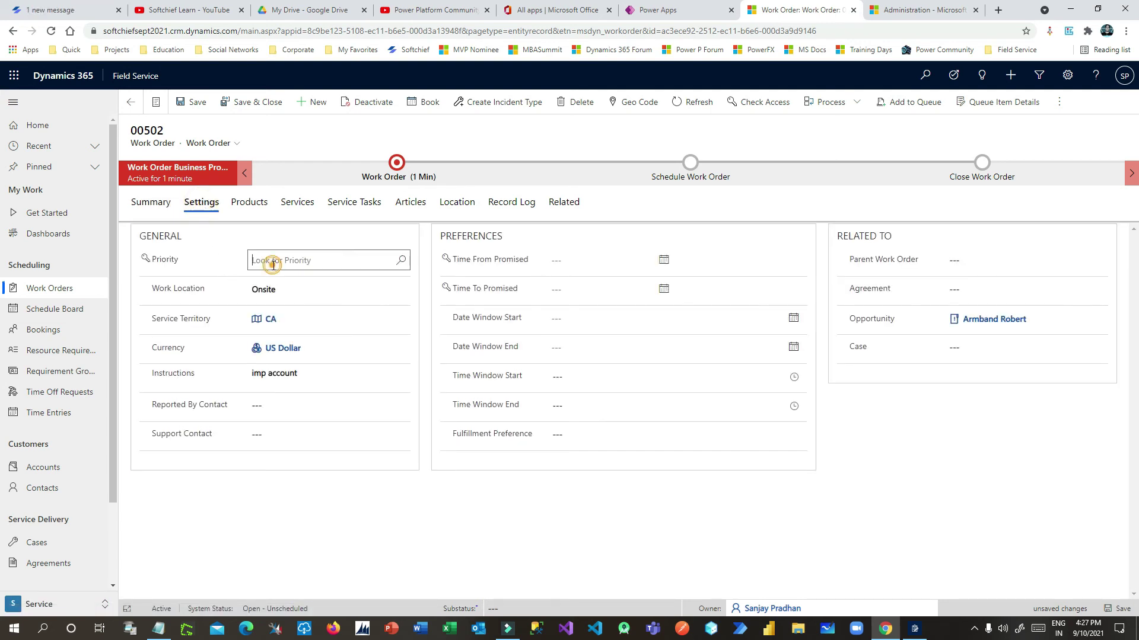
pyautogui.click(401, 260)
pyautogui.click(199, 265)
pyautogui.click(401, 264)
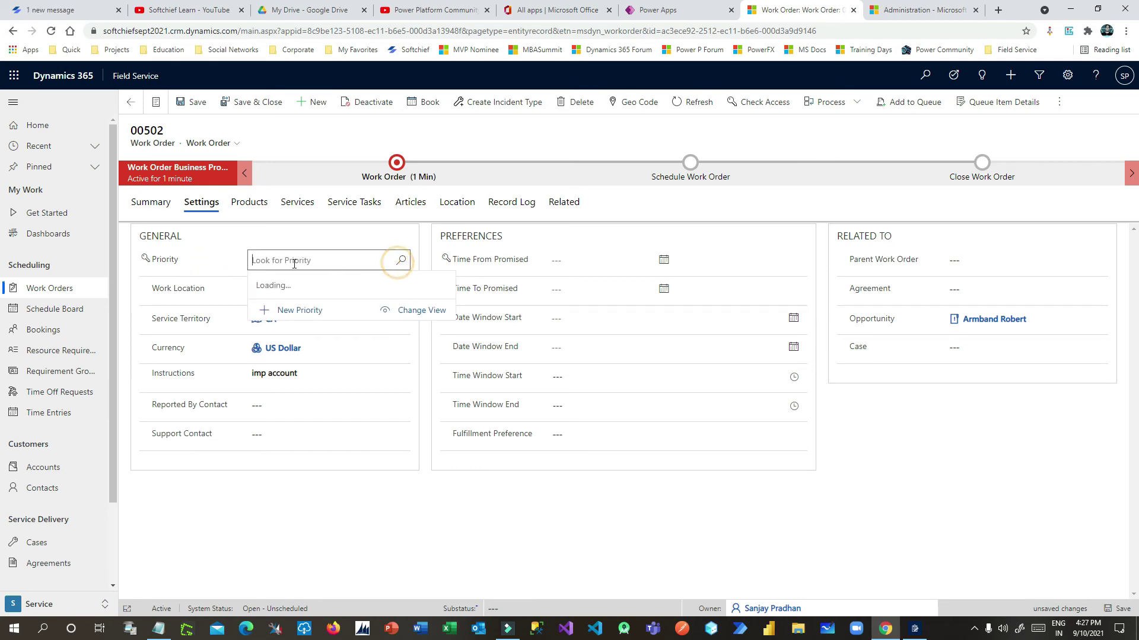
pyautogui.click(315, 488)
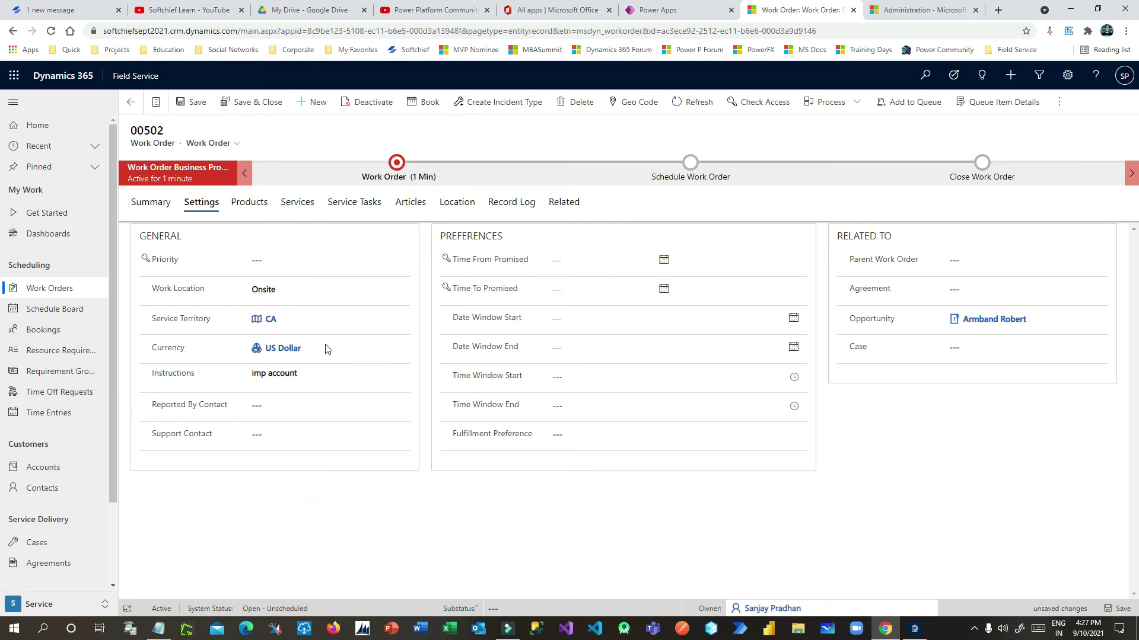
pyautogui.click(283, 289)
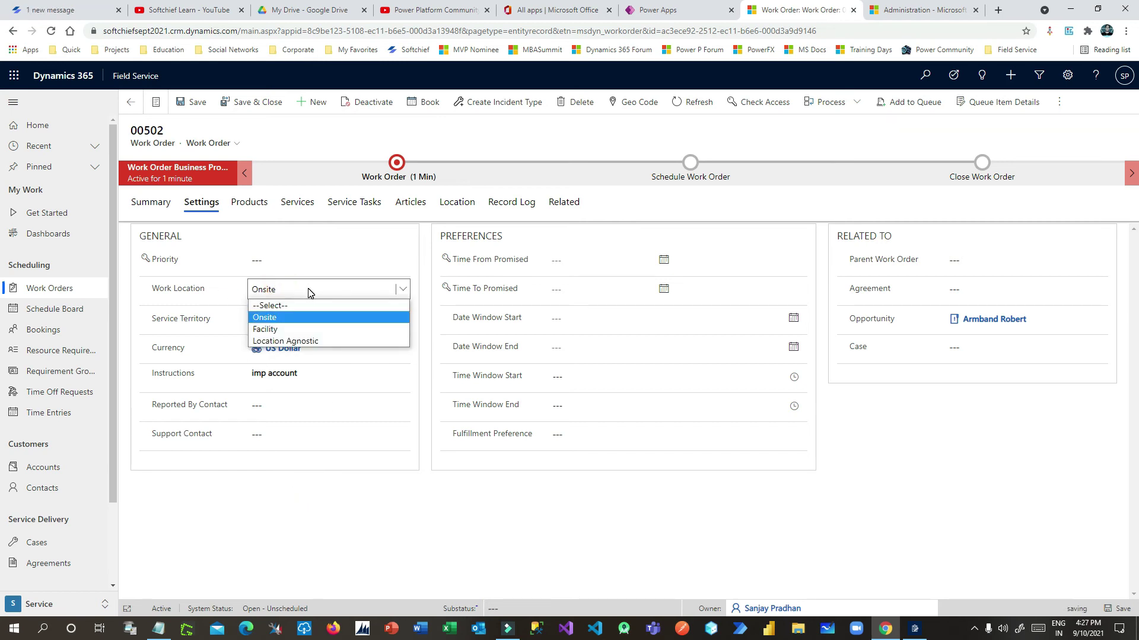
pyautogui.click(309, 291)
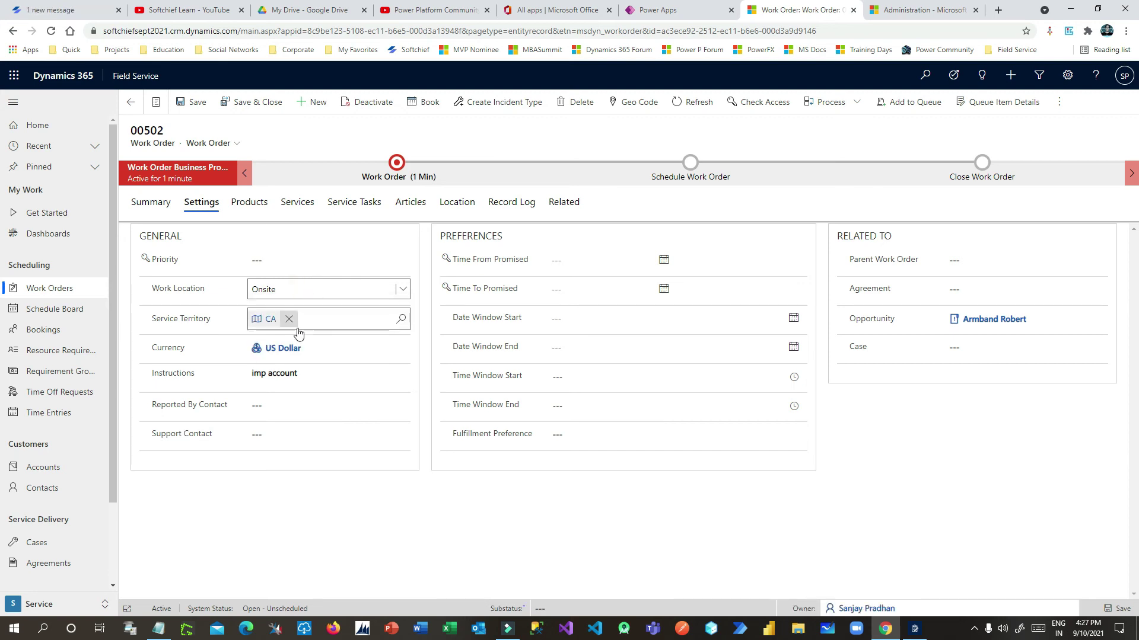
# Review Instructions, Parent Work Order and Agreement lookups, then view the empty Products list
pyautogui.moveTo(162, 374); pyautogui.dragTo(318, 372)
pyautogui.click(319, 372)
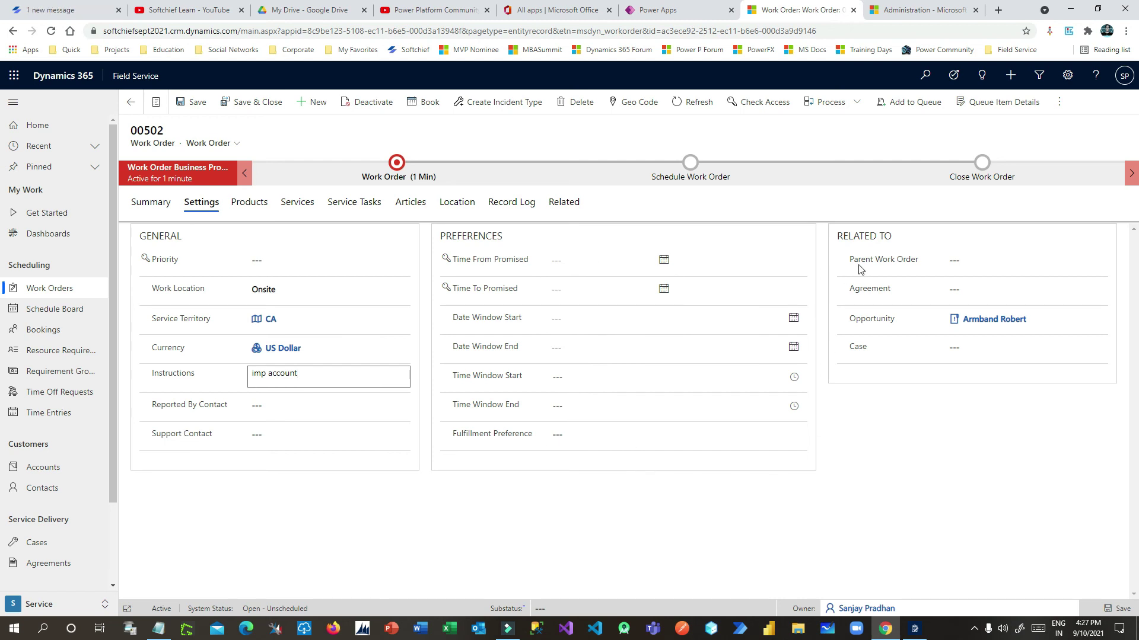
pyautogui.click(879, 261)
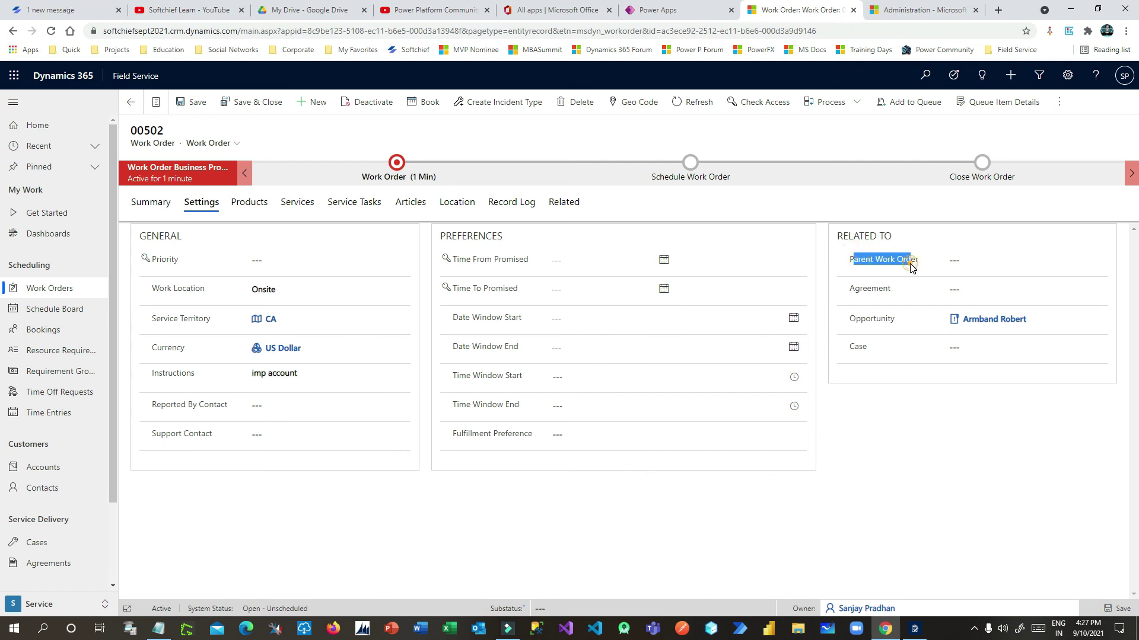
pyautogui.click(991, 261)
pyautogui.click(911, 381)
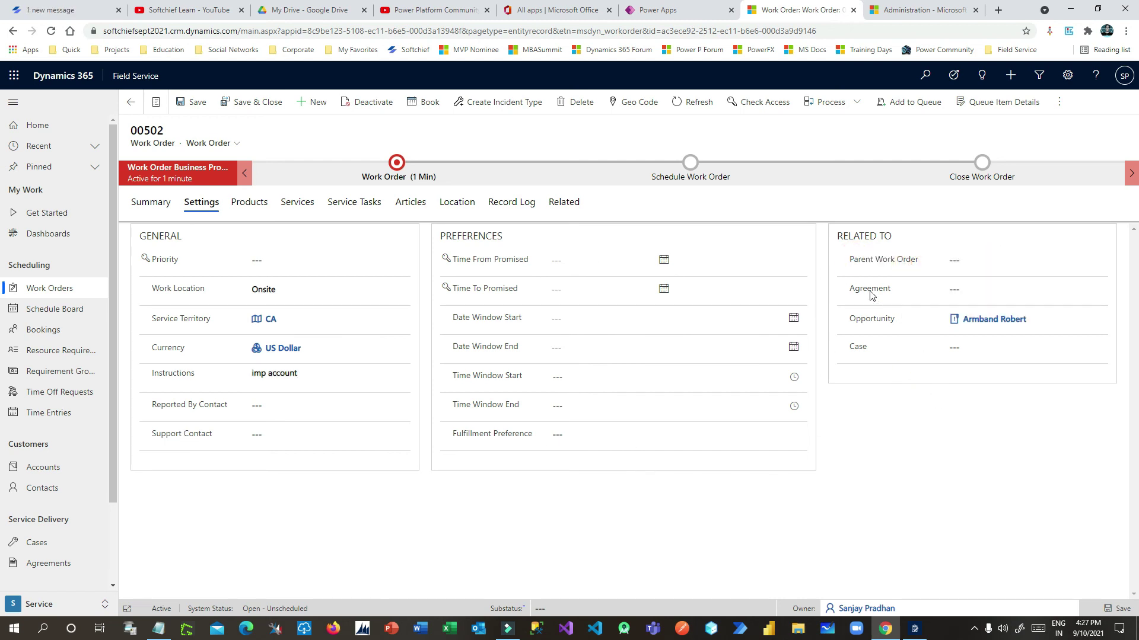
pyautogui.click(856, 293)
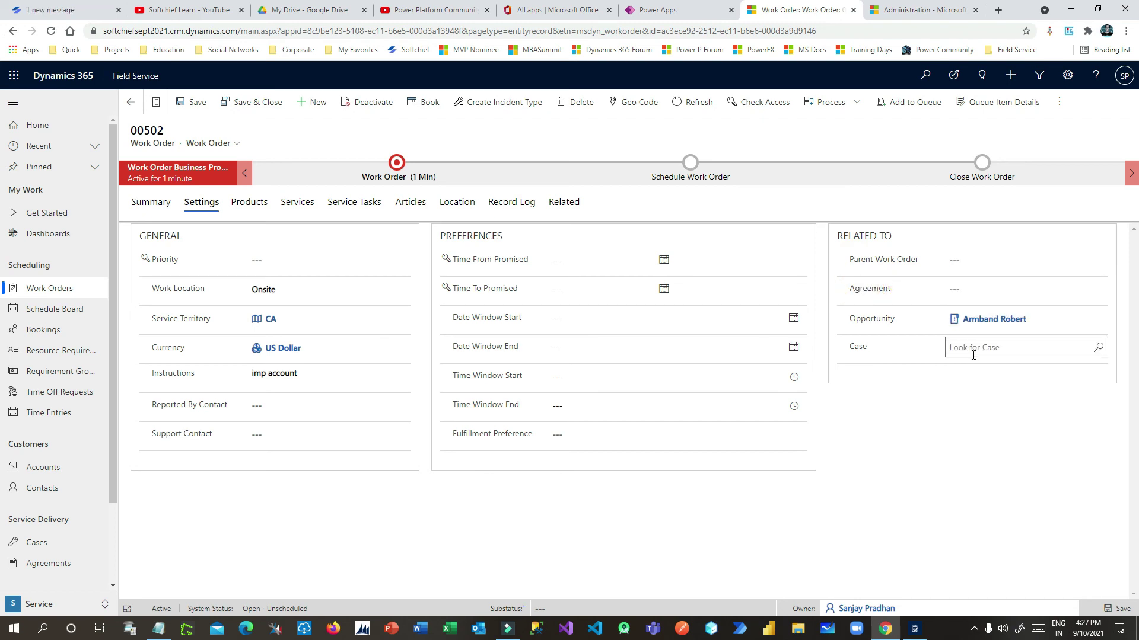
pyautogui.moveTo(135, 143); pyautogui.dragTo(330, 146)
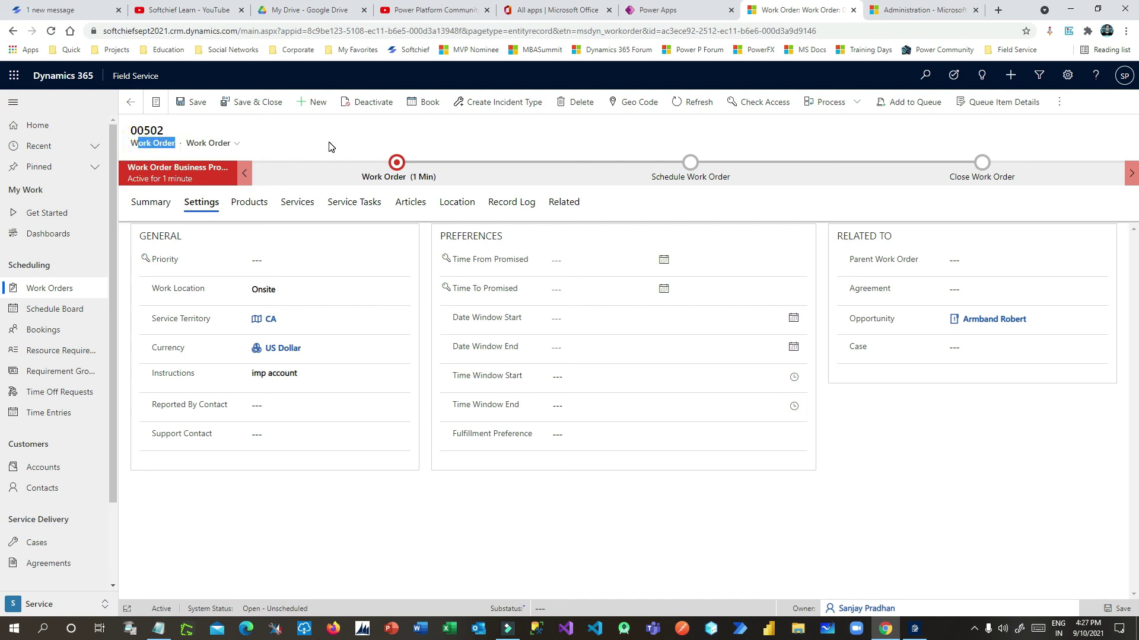
pyautogui.moveTo(854, 349); pyautogui.dragTo(957, 353)
pyautogui.click(254, 203)
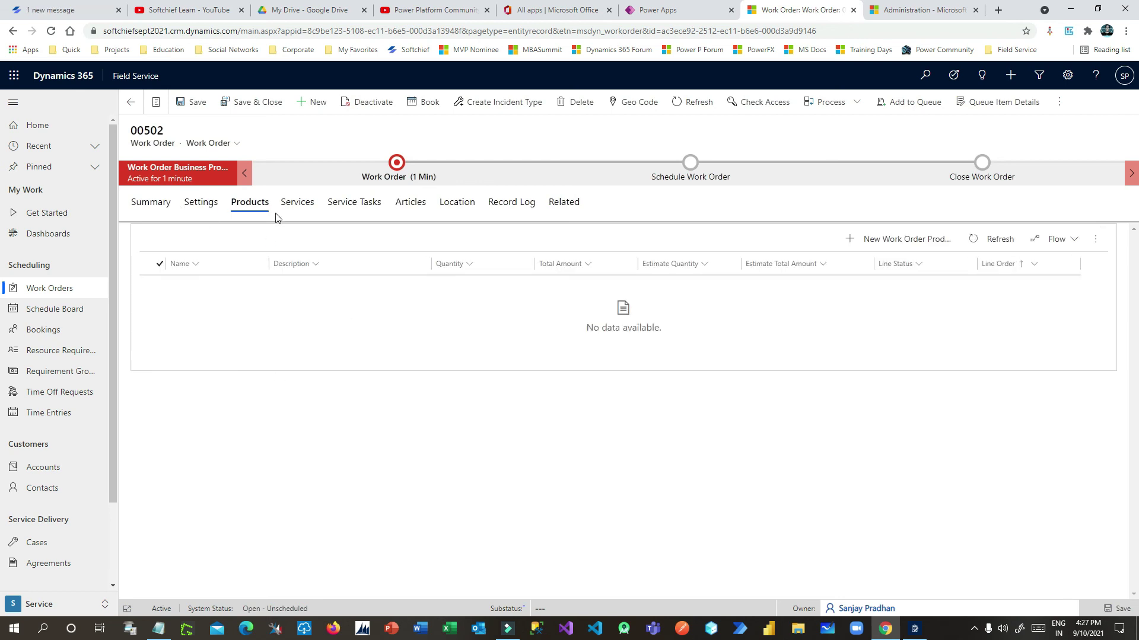
# View the four generated service tasks, cross-checking the Standard Inspection primary incident on Summary
pyautogui.click(303, 206)
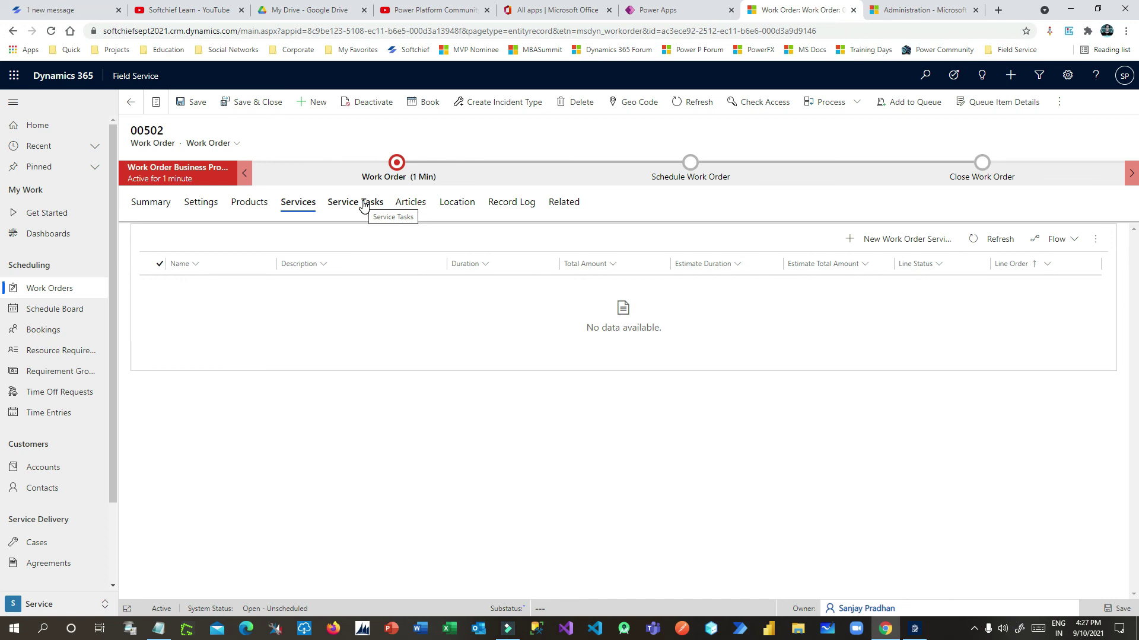
pyautogui.click(361, 205)
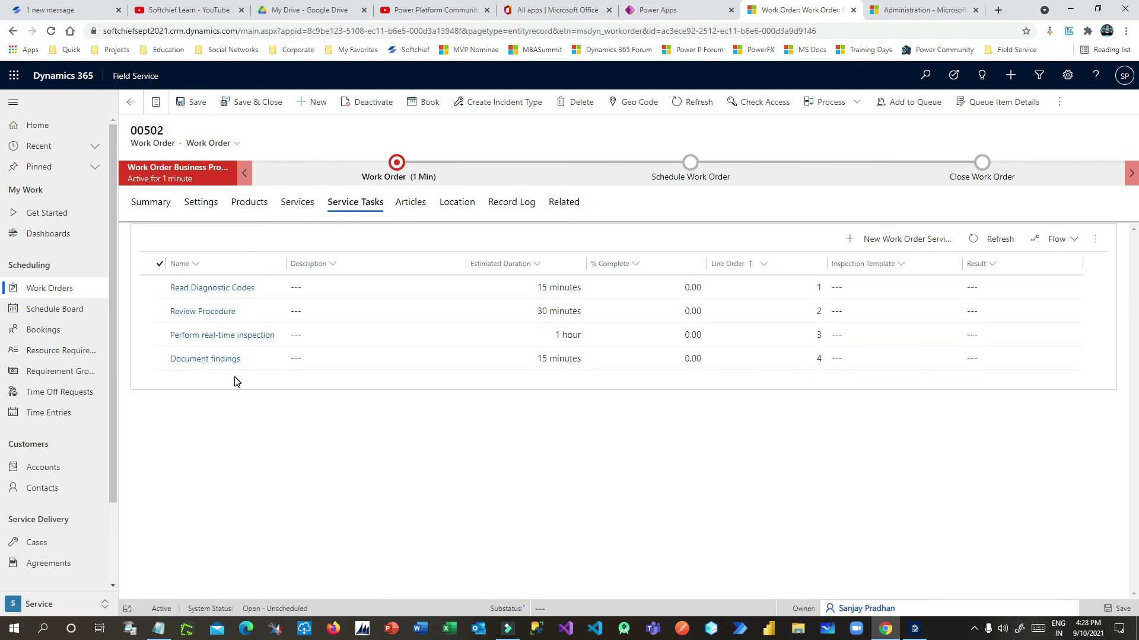
pyautogui.click(157, 204)
pyautogui.scroll(-3, 280, 526)
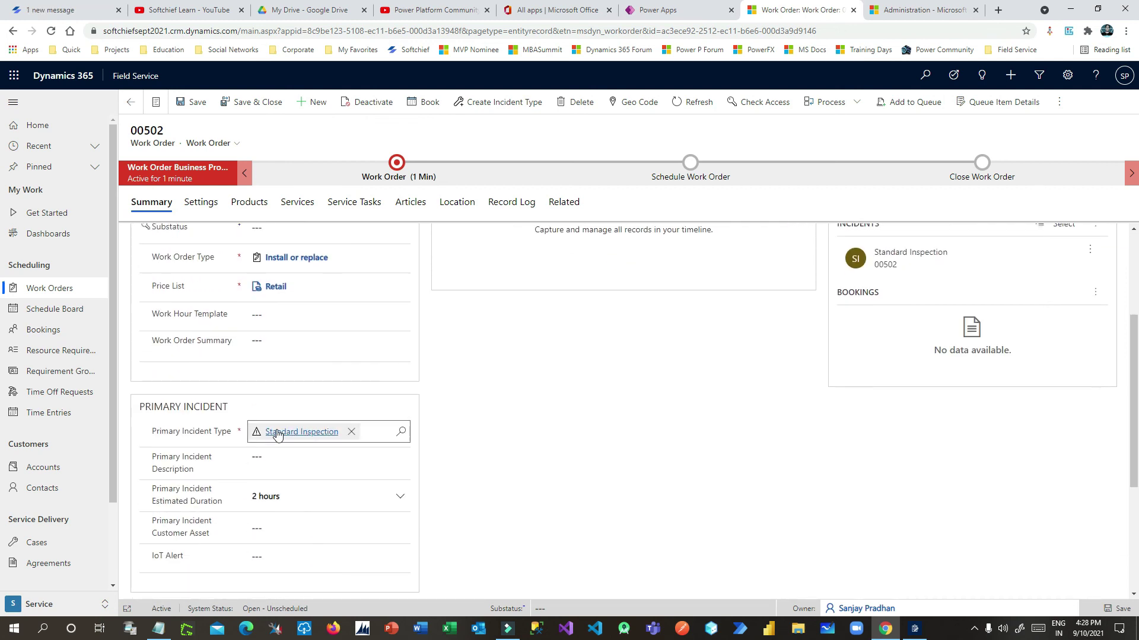
pyautogui.click(364, 204)
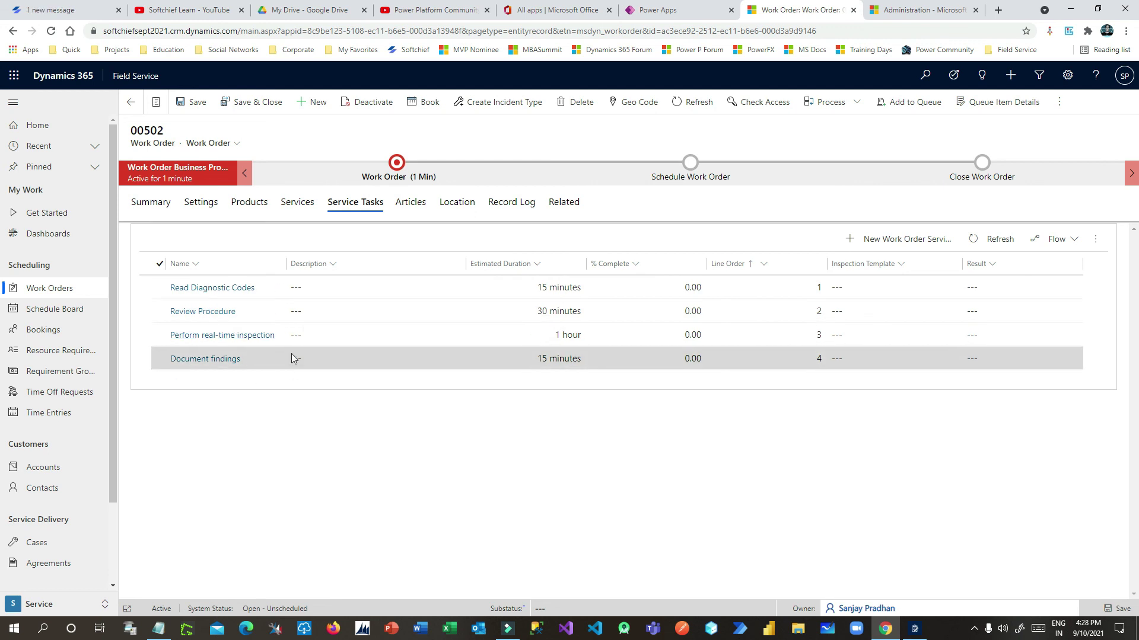
pyautogui.moveTo(132, 145); pyautogui.dragTo(178, 149)
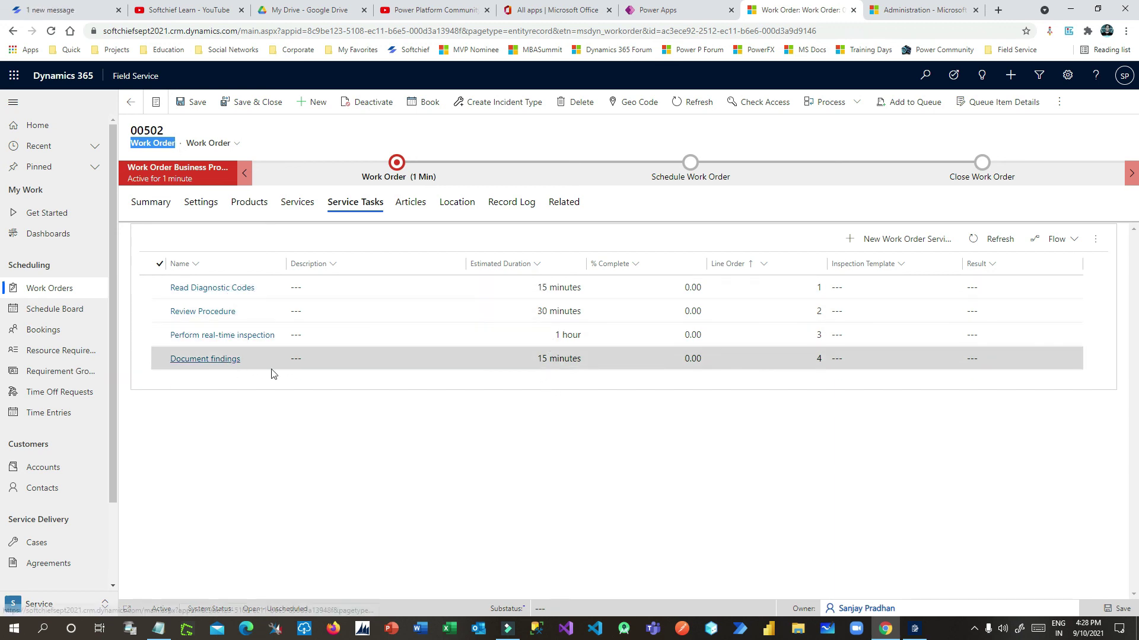
pyautogui.click(415, 202)
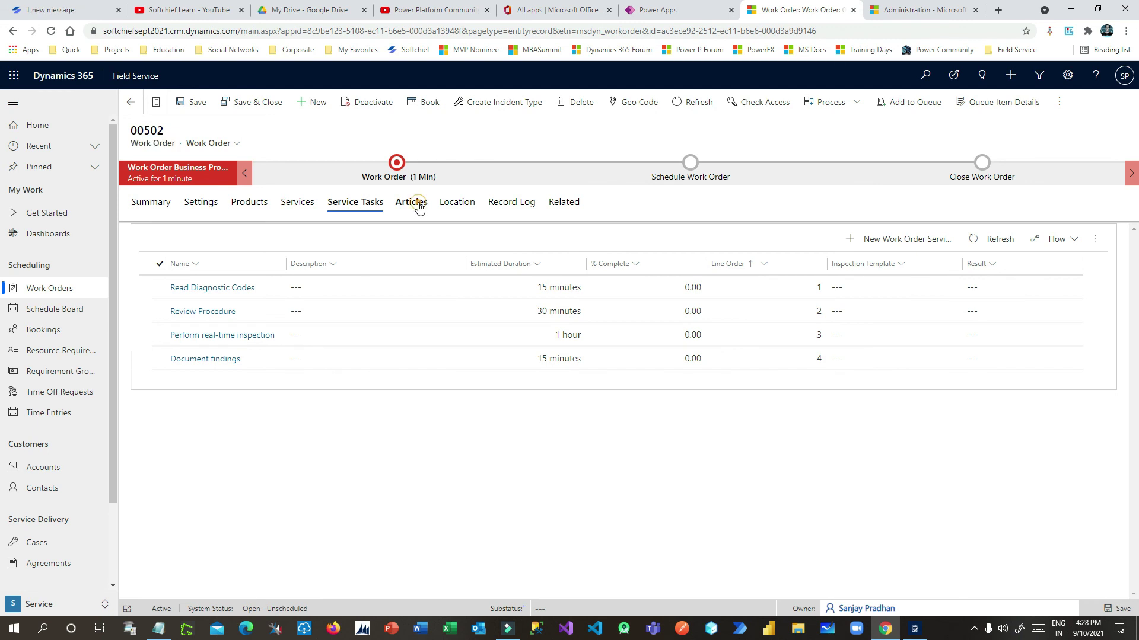
# Review the service address, latitude and longitude on the Location tab
pyautogui.click(459, 204)
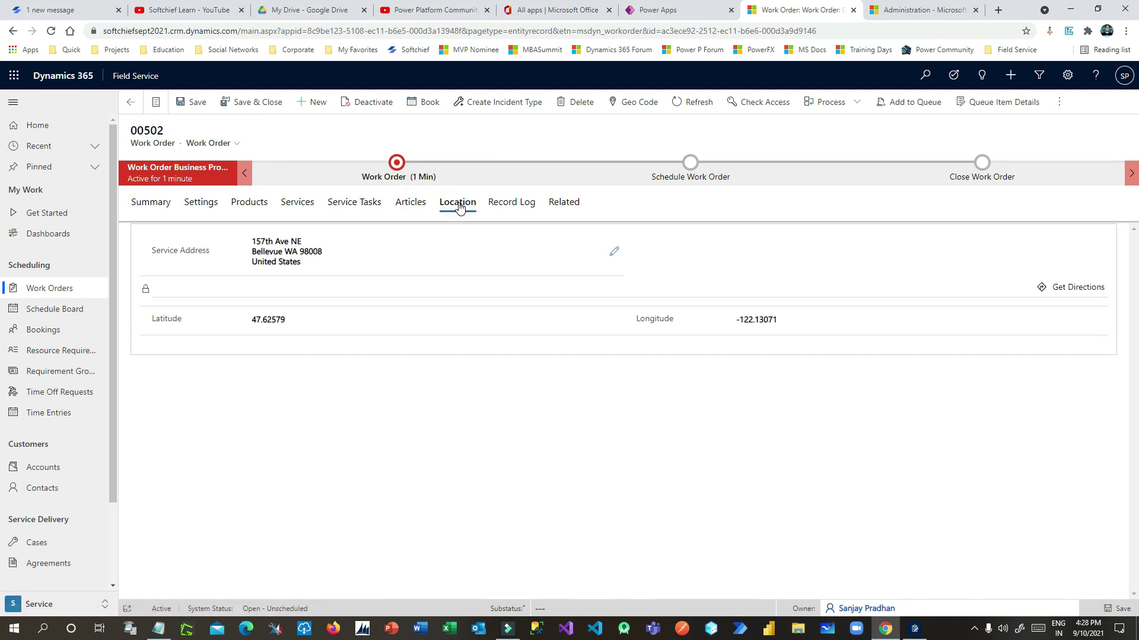
pyautogui.click(287, 245)
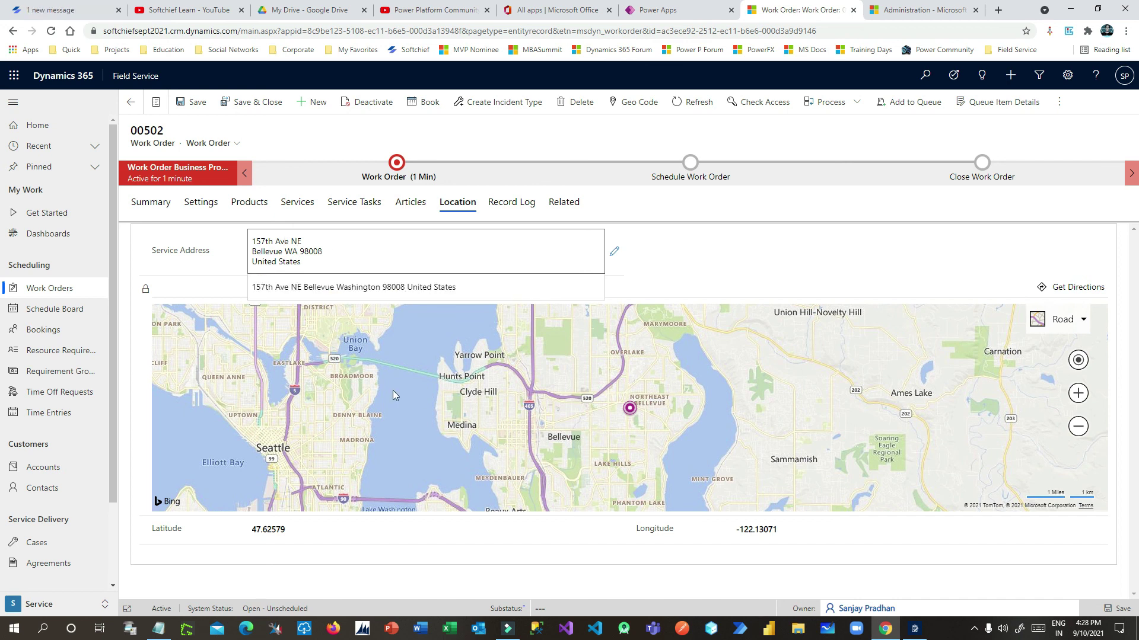
pyautogui.click(273, 524)
pyautogui.click(759, 530)
pyautogui.click(616, 531)
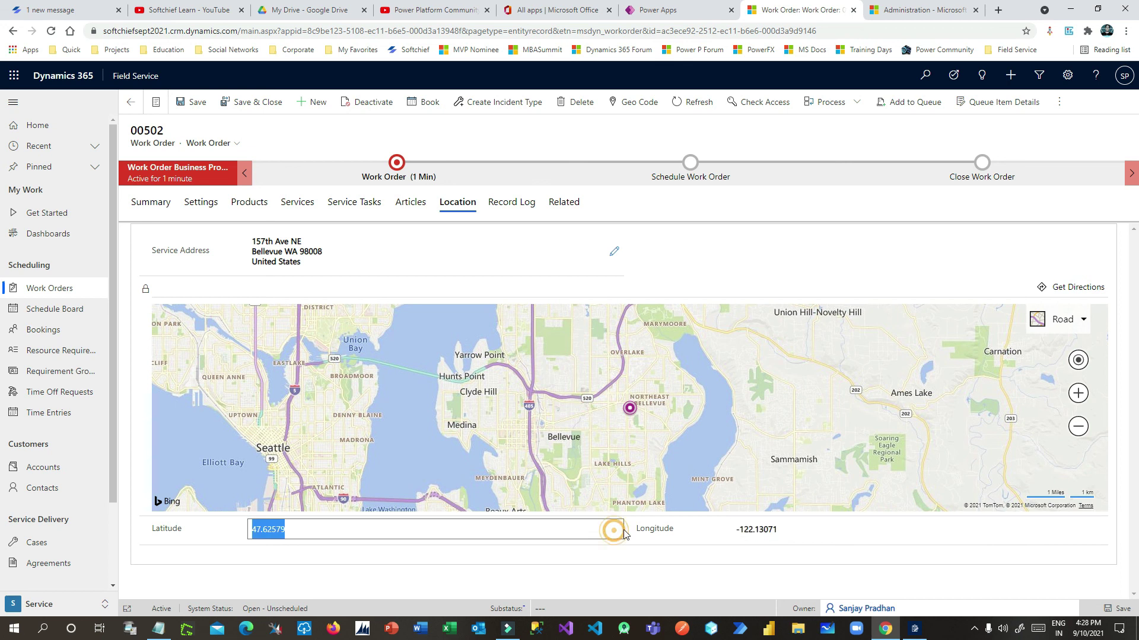
# Return to the Summary tab and save work order 00502
pyautogui.click(564, 203)
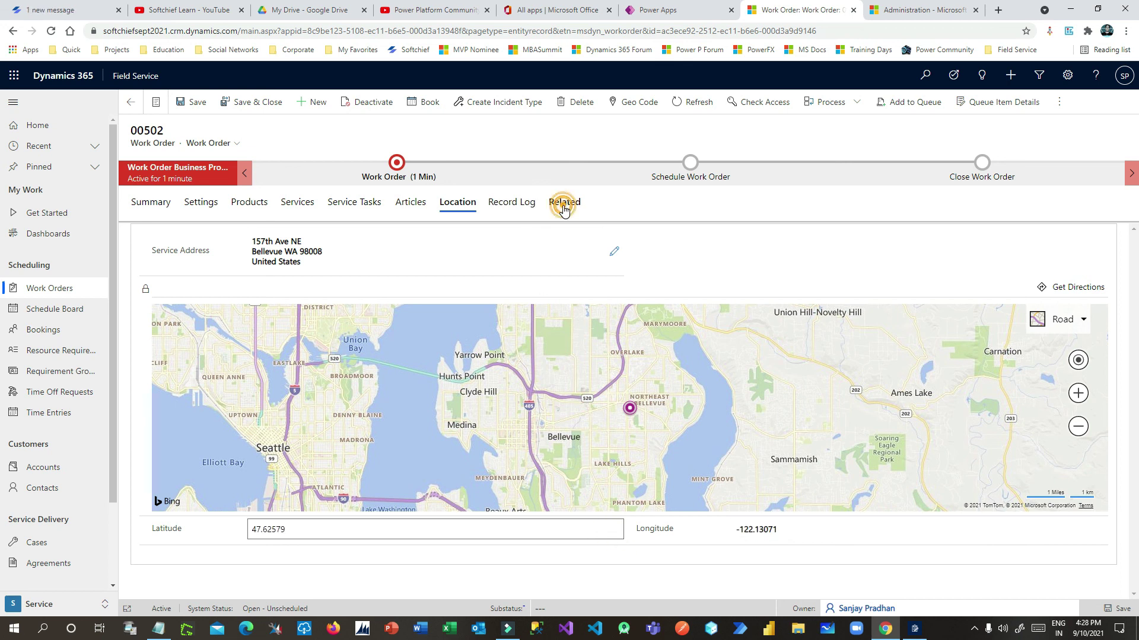
pyautogui.click(564, 204)
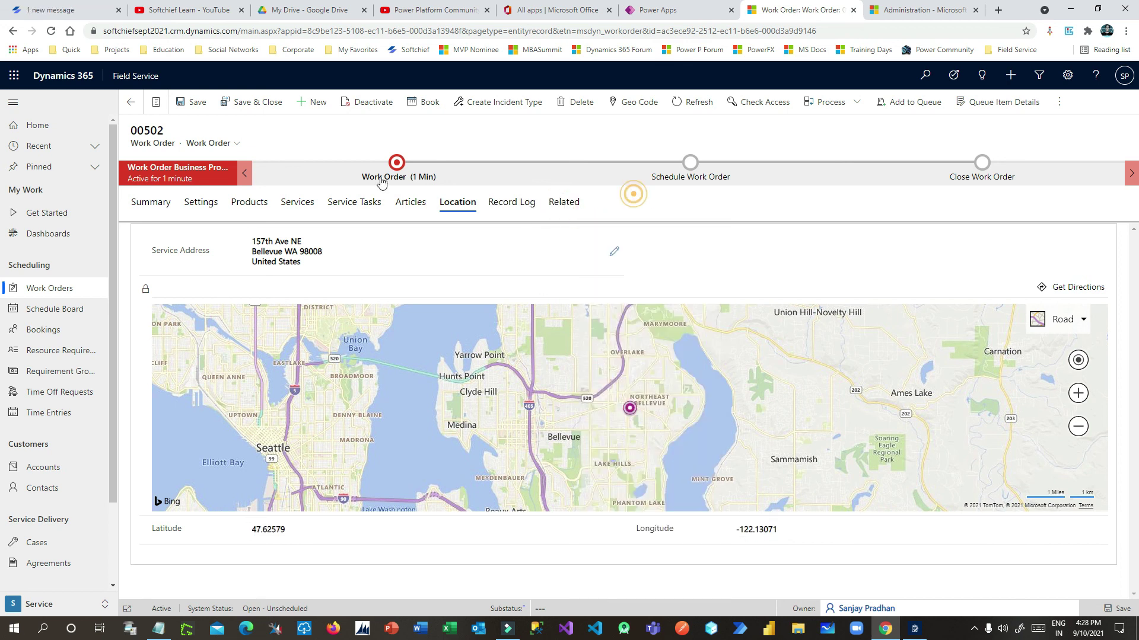
pyautogui.click(150, 203)
pyautogui.click(188, 102)
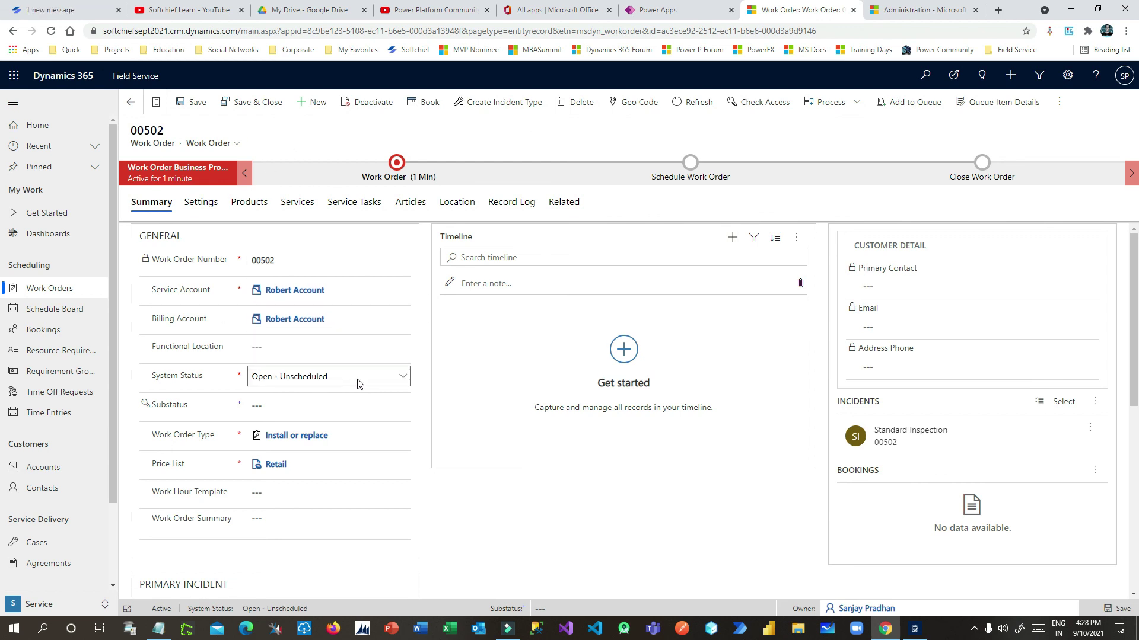
# Set the Substatus lookup to Ready for Dispatch and save work order 00502
pyautogui.click(296, 401)
pyautogui.click(398, 405)
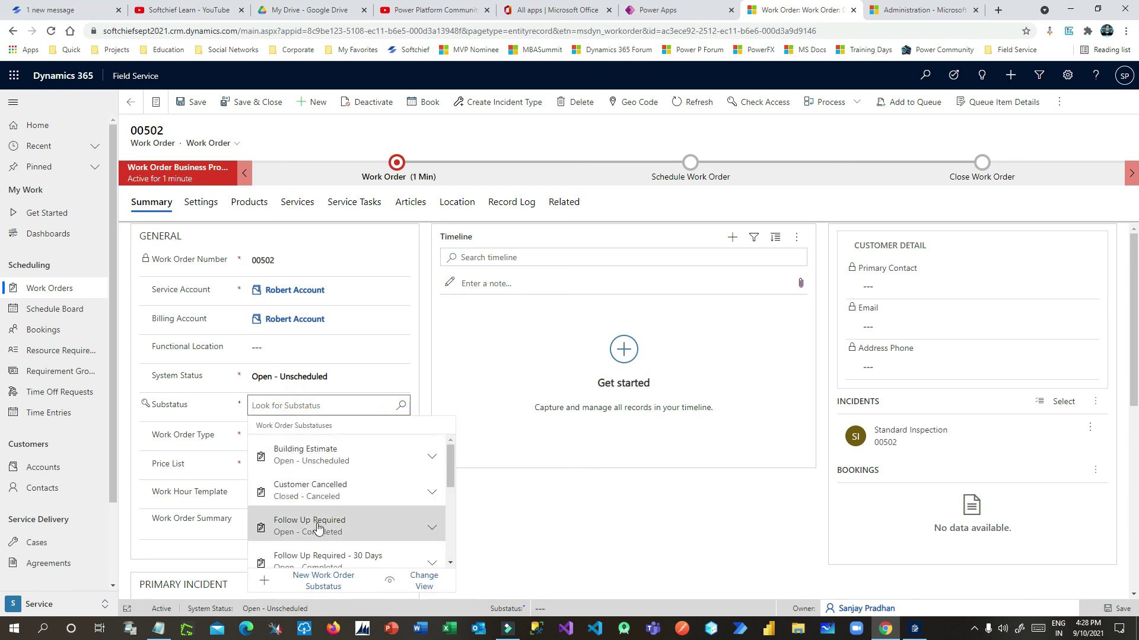
pyautogui.scroll(-2, 321, 528)
pyautogui.scroll(-3, 348, 511)
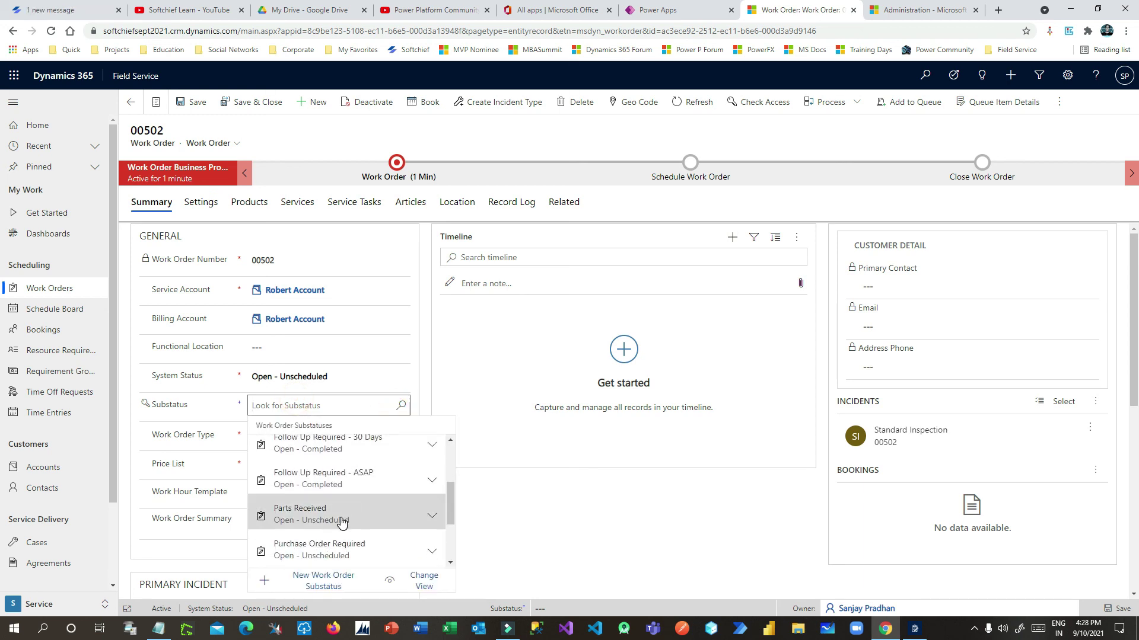
pyautogui.scroll(-1, 342, 522)
pyautogui.click(334, 476)
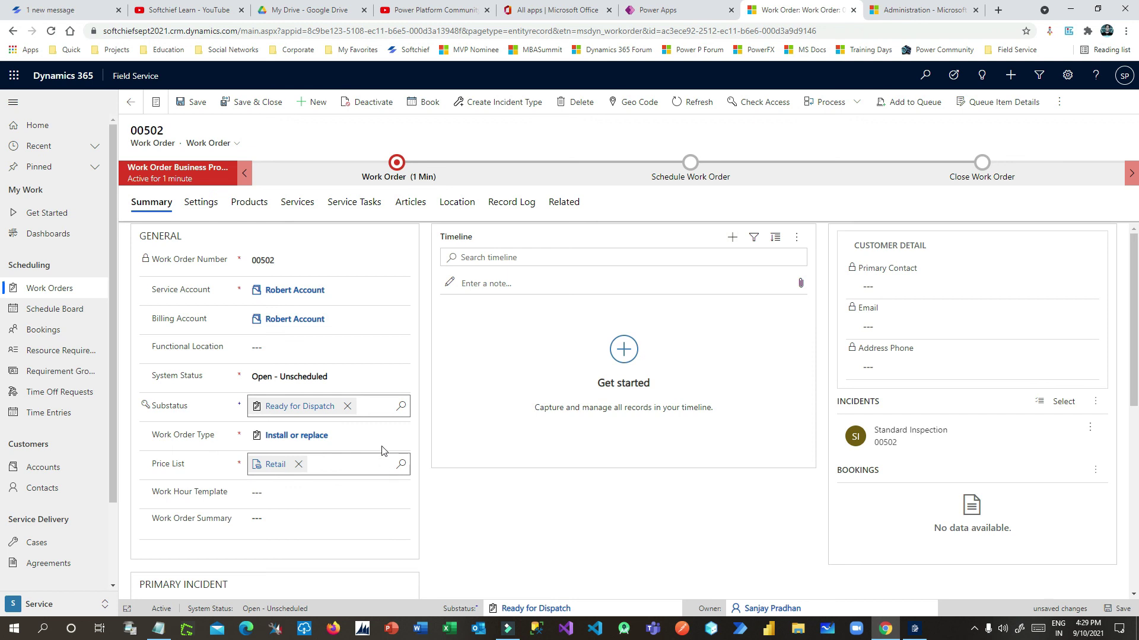
pyautogui.click(189, 102)
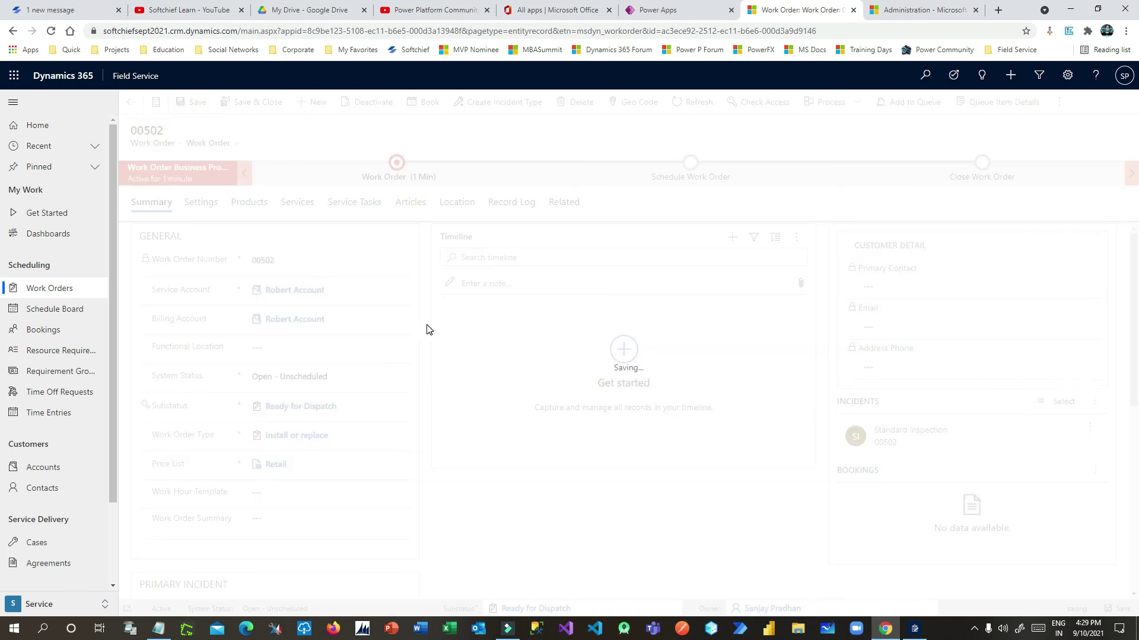